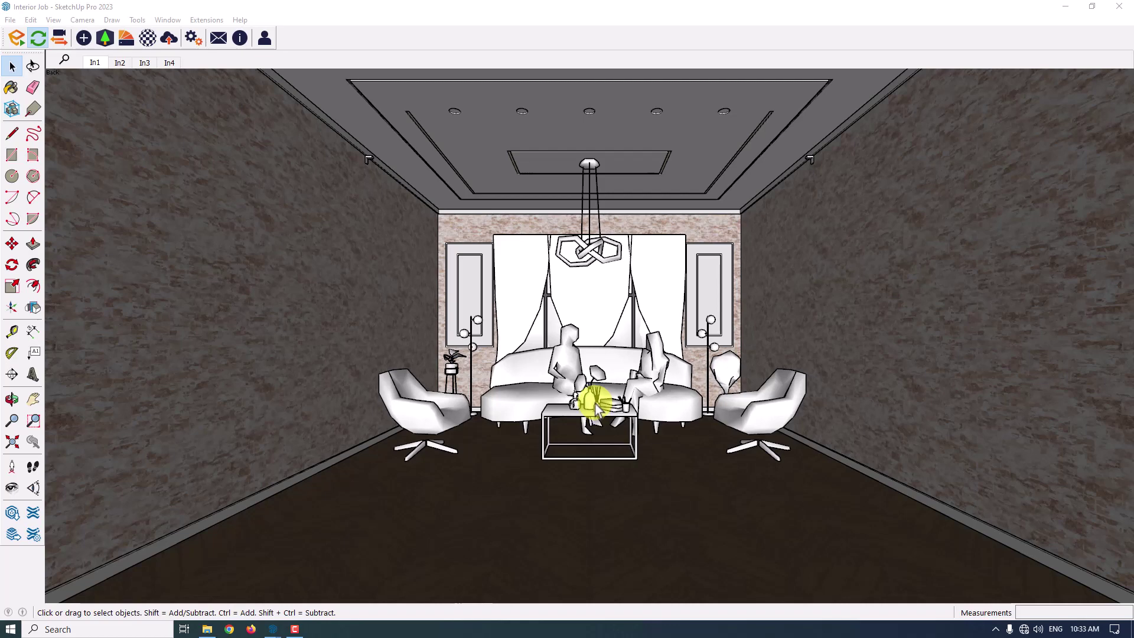
pyautogui.click(206, 630)
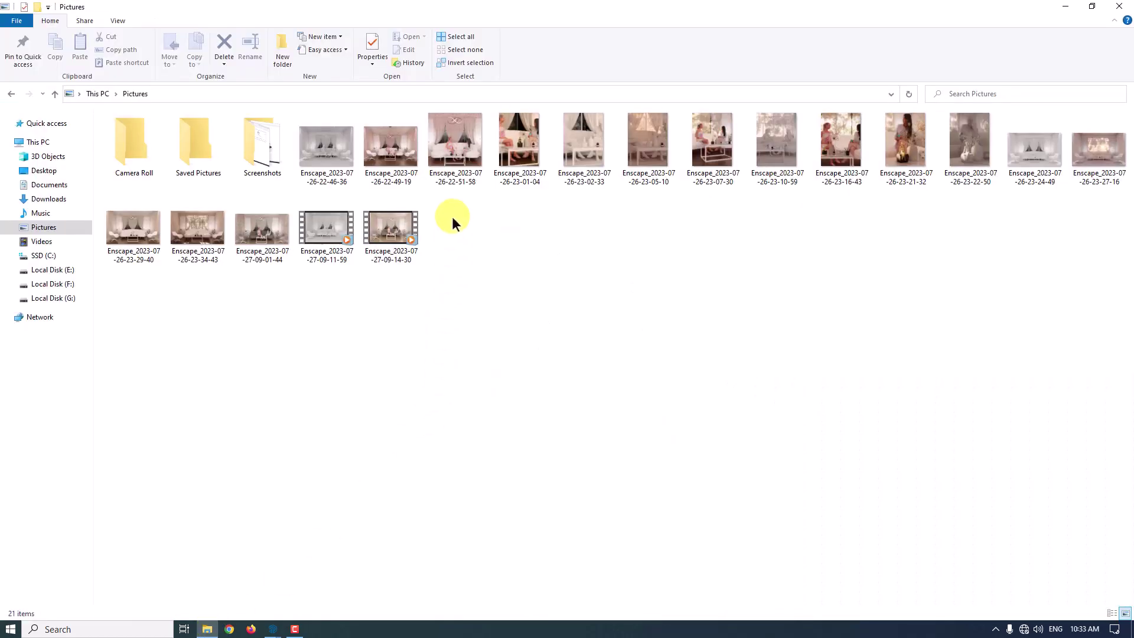
pyautogui.doubleClick(383, 175)
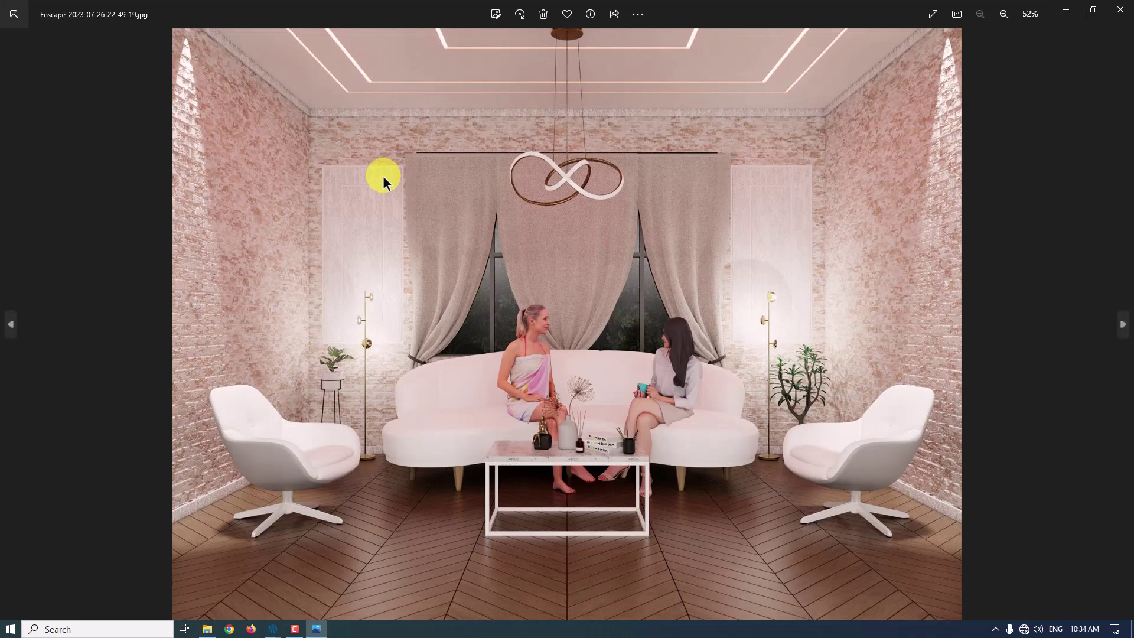
pyautogui.press('Right')
pyautogui.press('Right')
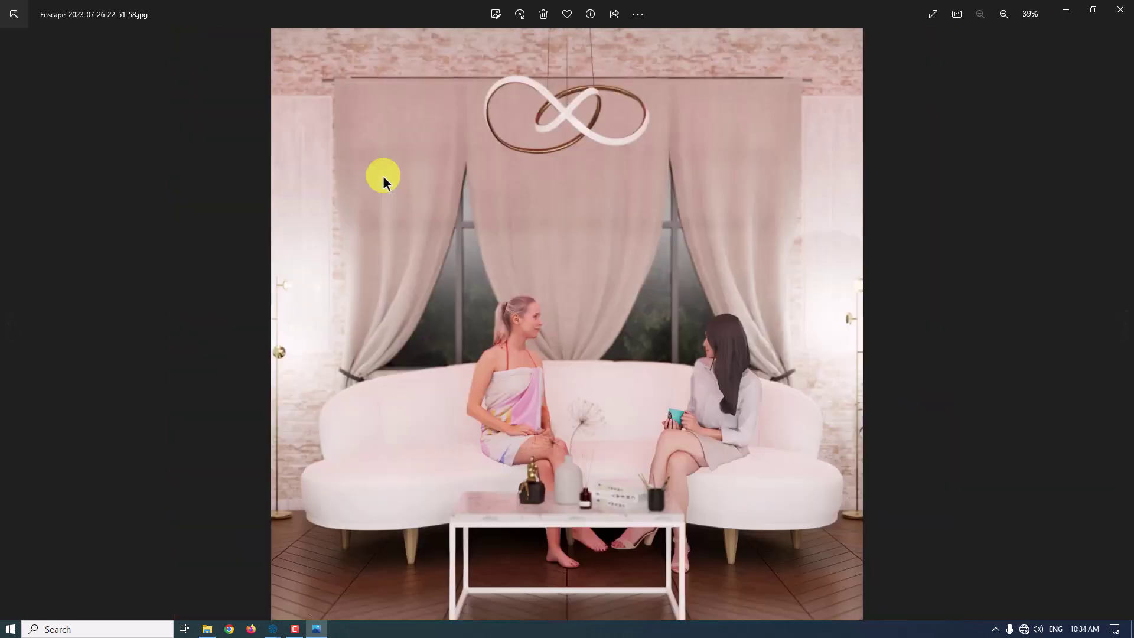
pyautogui.press('Right')
pyautogui.press('Right')
pyautogui.press('Right')
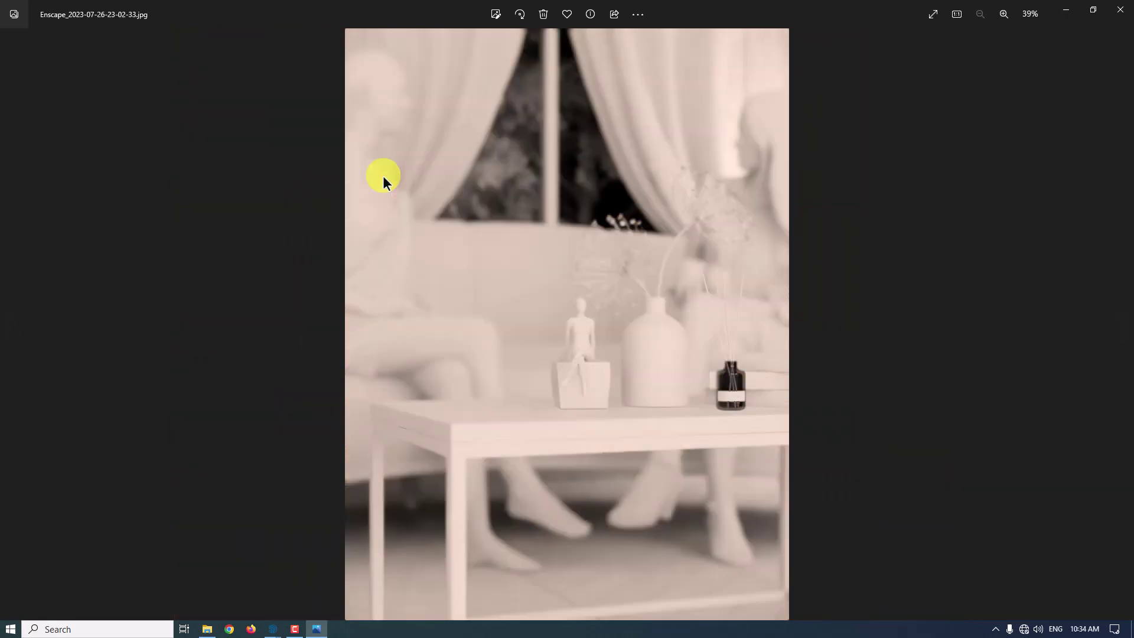
pyautogui.press('Right')
pyautogui.press('Right')
pyautogui.press('Right')
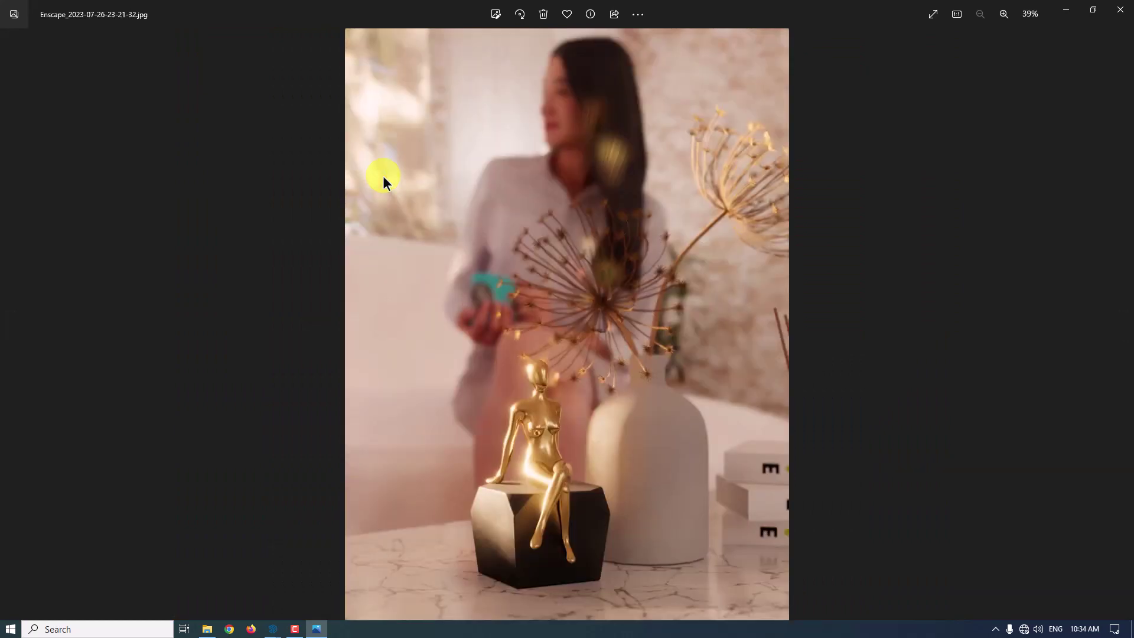
pyautogui.press('Right')
pyautogui.press('Right')
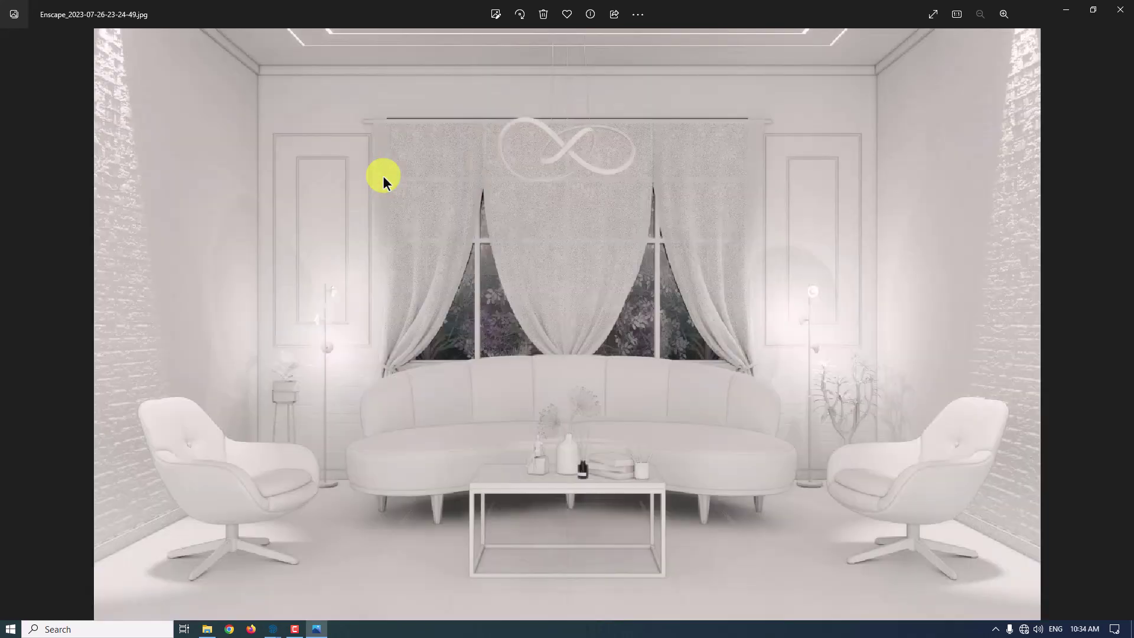
pyautogui.press('Right')
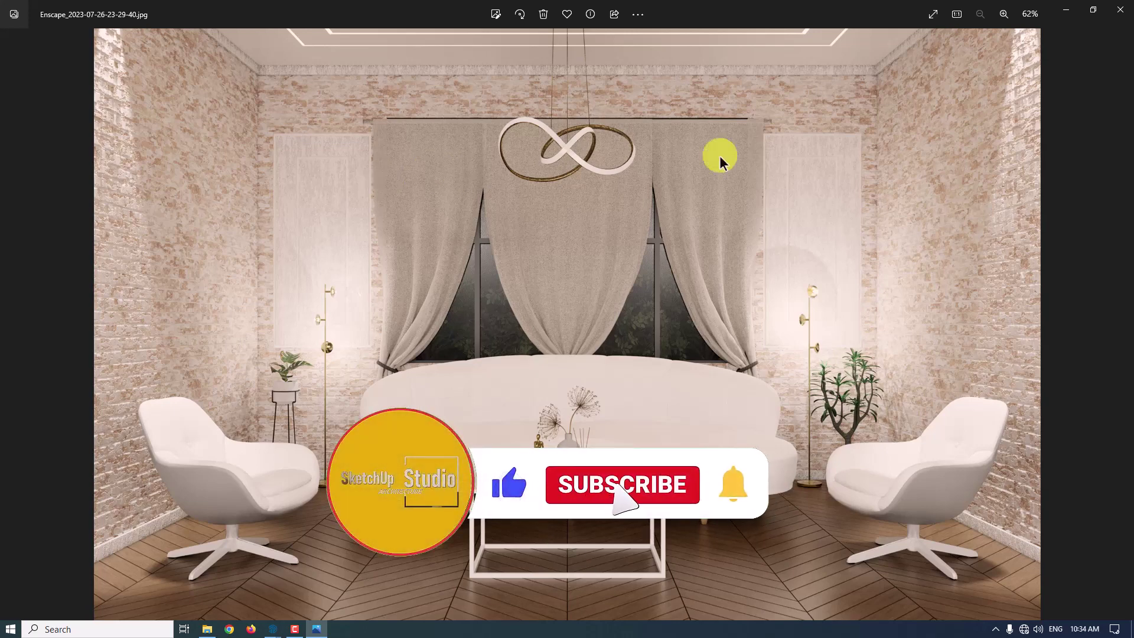
pyautogui.click(1119, 10)
pyautogui.click(1063, 7)
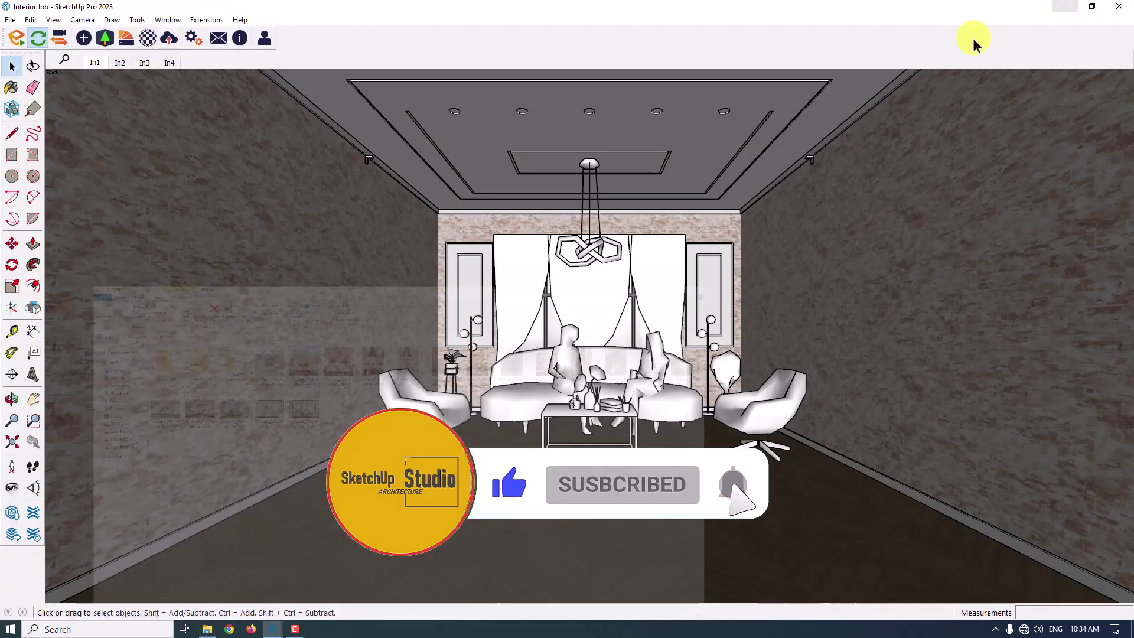
# Select the pendant lamp and the two floor lamps beside the sofa
pyautogui.scroll(3, 562, 380)
pyautogui.moveTo(566, 390); pyautogui.dragTo(601, 443, button='middle')
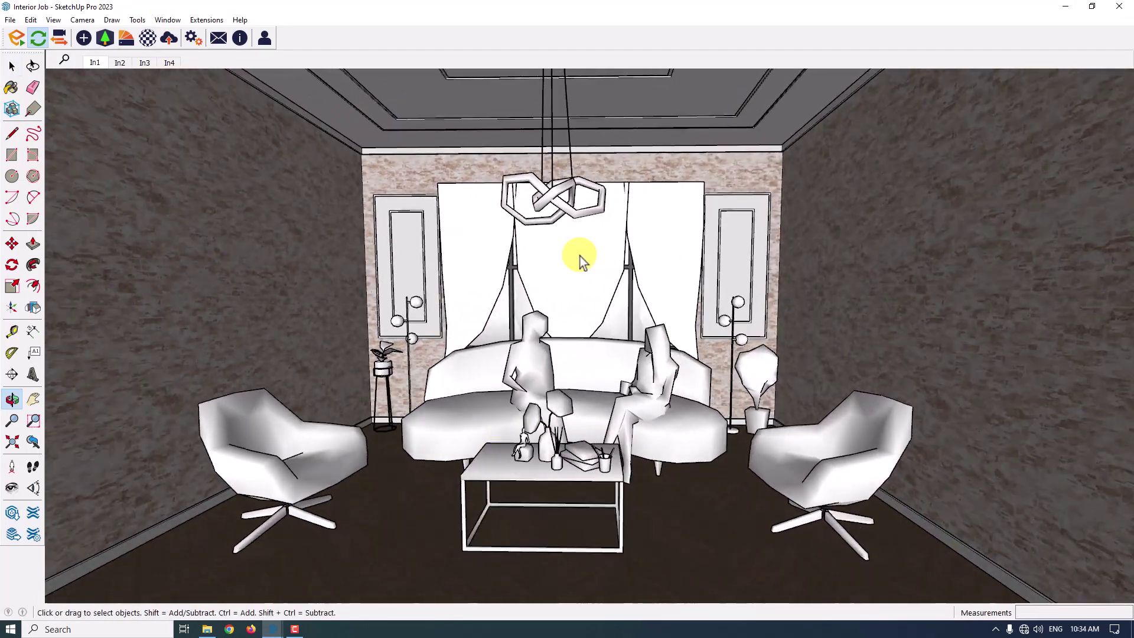
pyautogui.click(537, 192)
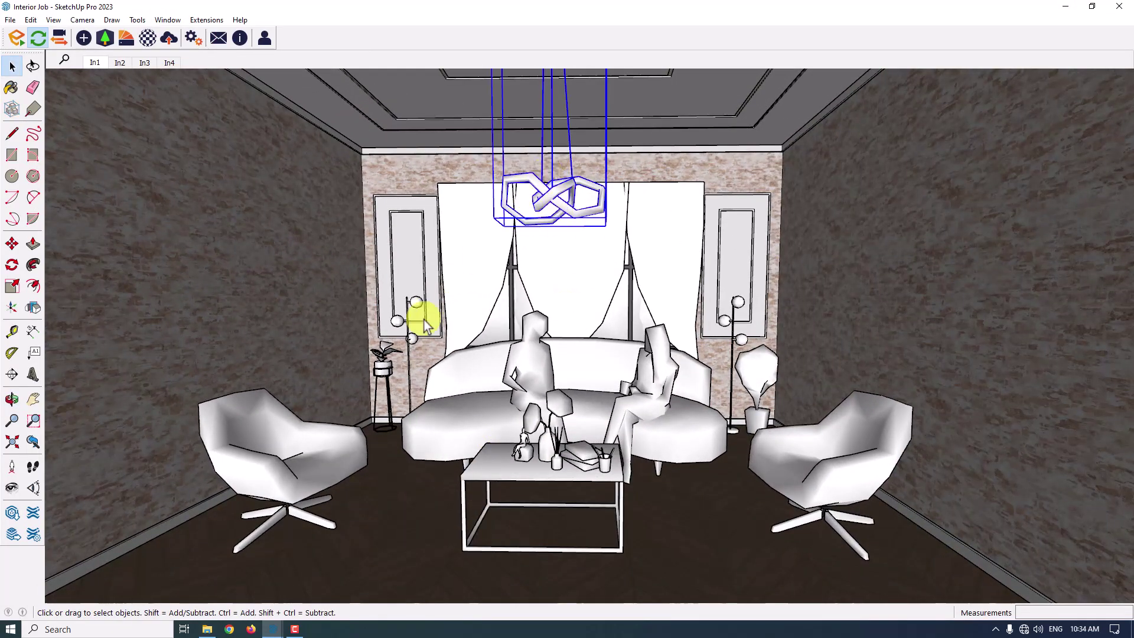
pyautogui.scroll(3, 406, 325)
pyautogui.click(408, 327)
pyautogui.moveTo(408, 327); pyautogui.dragTo(772, 337, button='middle')
pyautogui.scroll(3, 790, 309)
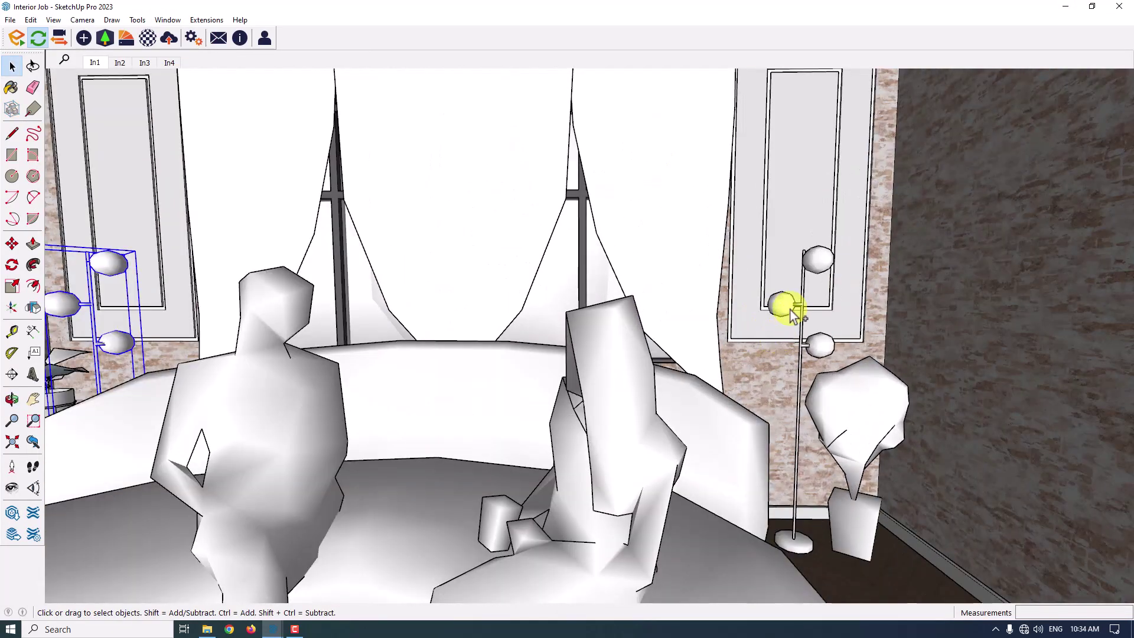
pyautogui.keyDown('ctrl'); pyautogui.click(790, 309); pyautogui.keyUp('ctrl')
pyautogui.scroll(-5, 789, 310)
pyautogui.keyDown('ctrl'); pyautogui.click(628, 154); pyautogui.keyUp('ctrl')
pyautogui.scroll(-5, 585, 195)
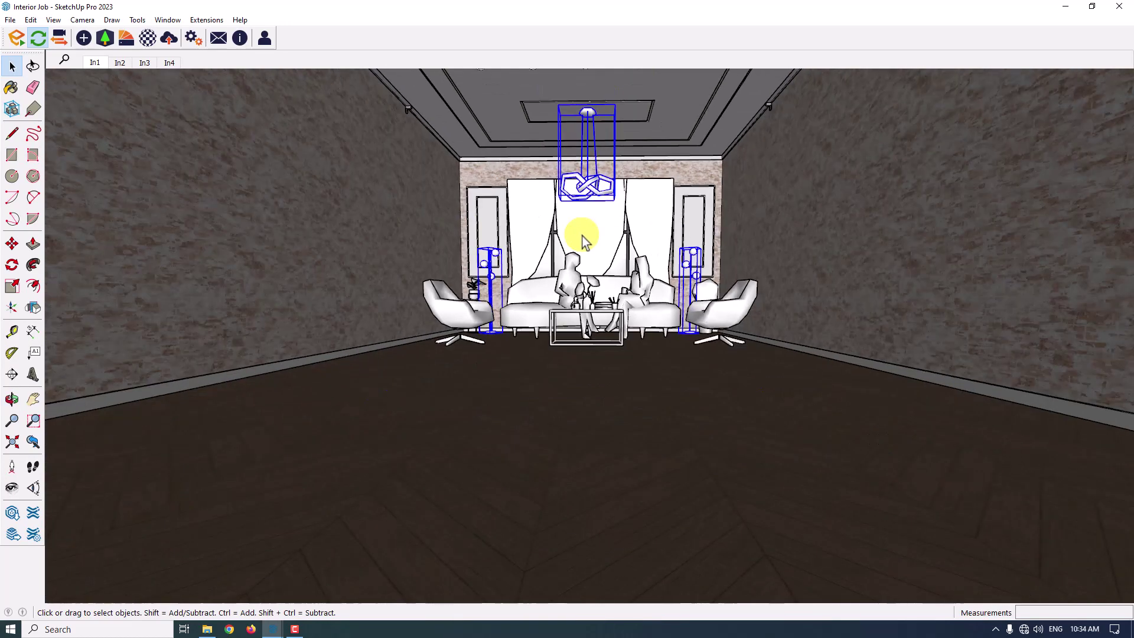
pyautogui.scroll(3, 584, 243)
pyautogui.moveTo(608, 255); pyautogui.dragTo(598, 298, button='middle')
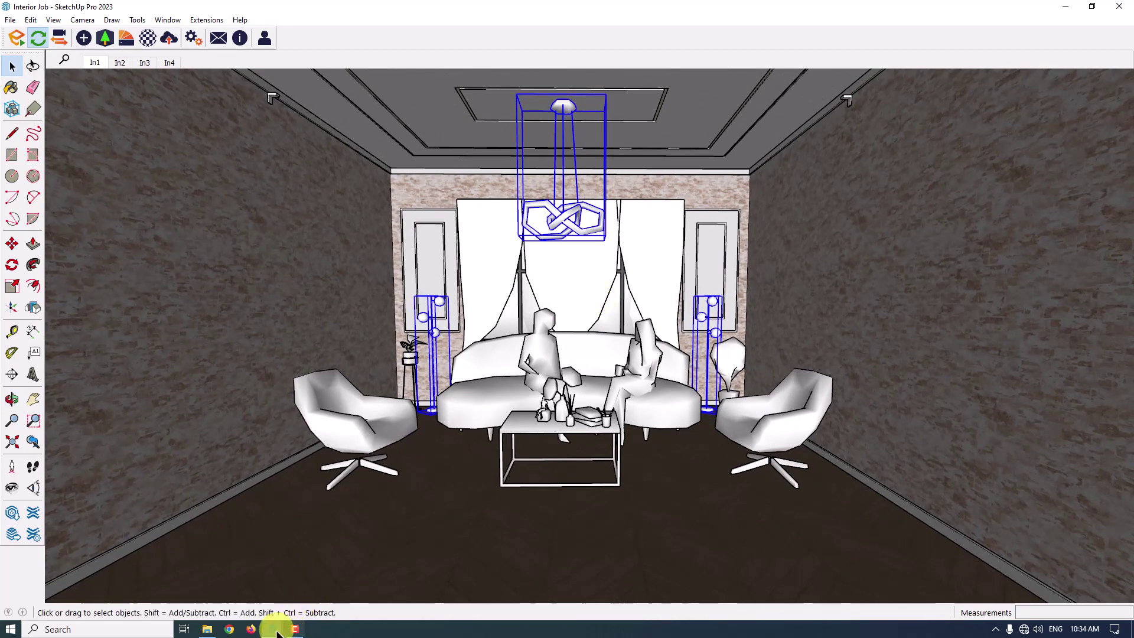
# Switch to the Enscape render window and inspect the seating area, curtains, floor lamps and brick side walls
pyautogui.moveTo(273, 629)
pyautogui.click(345, 577)
pyautogui.moveTo(451, 517); pyautogui.dragTo(631, 398)
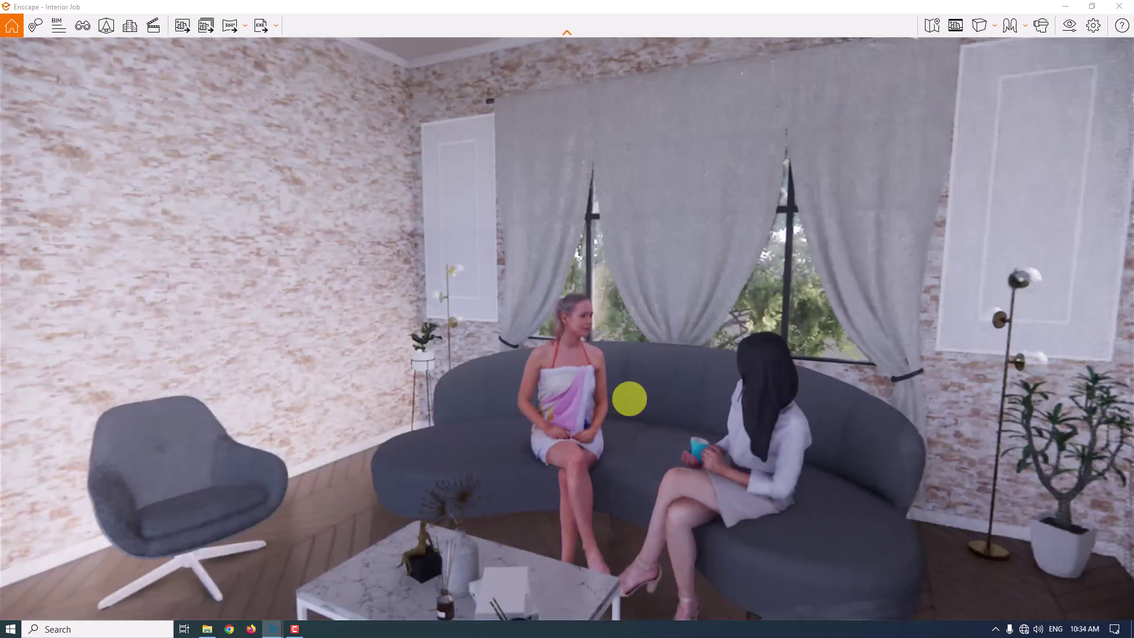
pyautogui.moveTo(629, 399); pyautogui.dragTo(591, 446)
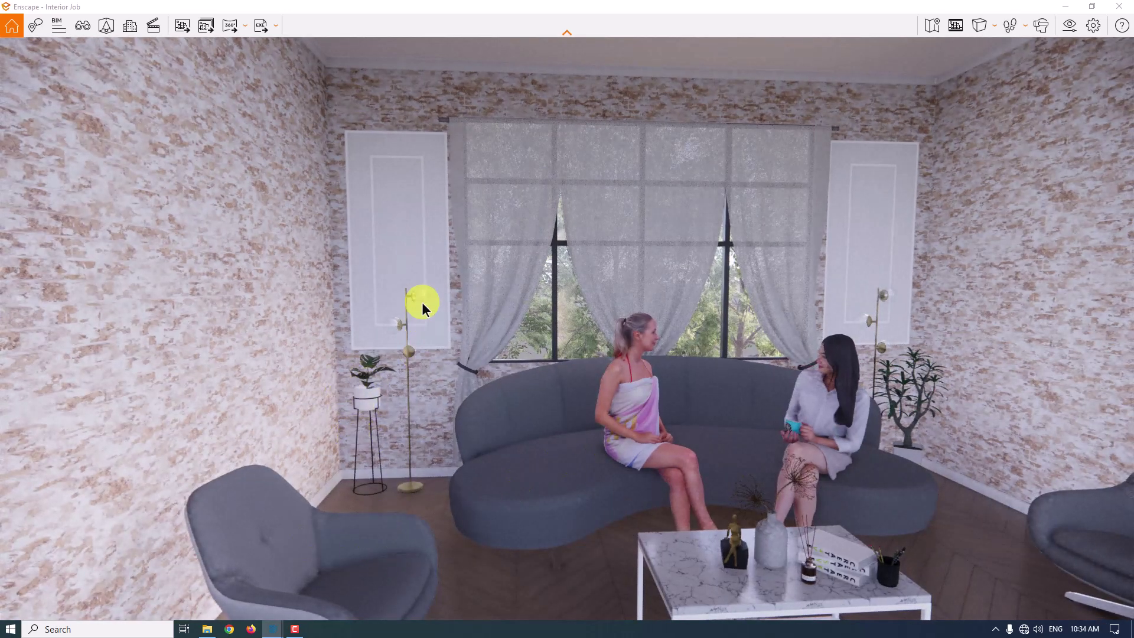
pyautogui.moveTo(874, 142); pyautogui.dragTo(857, 158)
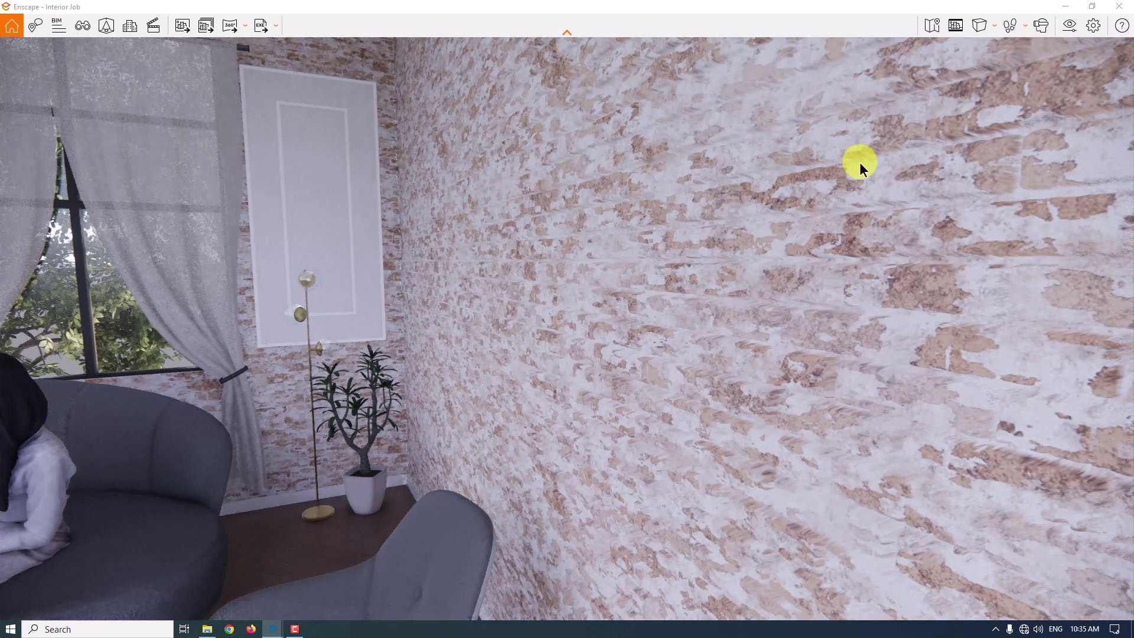
# Switch back to SketchUp and examine the displacement map amount of the Brick 09, Worn material in the Enscape Material Editor
pyautogui.hotkey('alt', 'Tab')
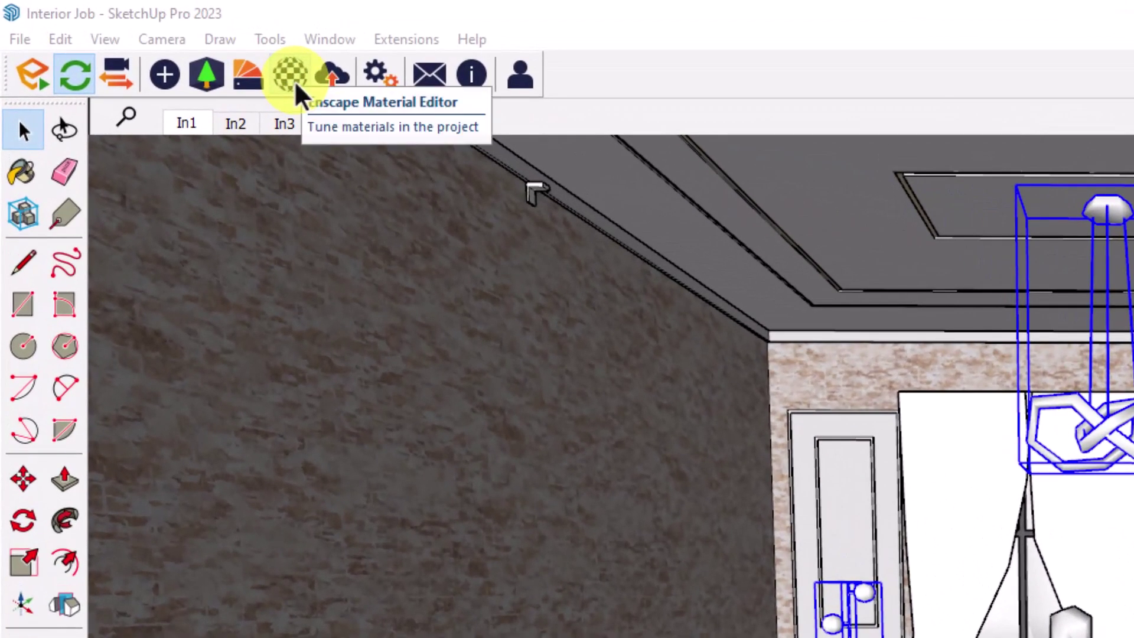
pyautogui.click(295, 80)
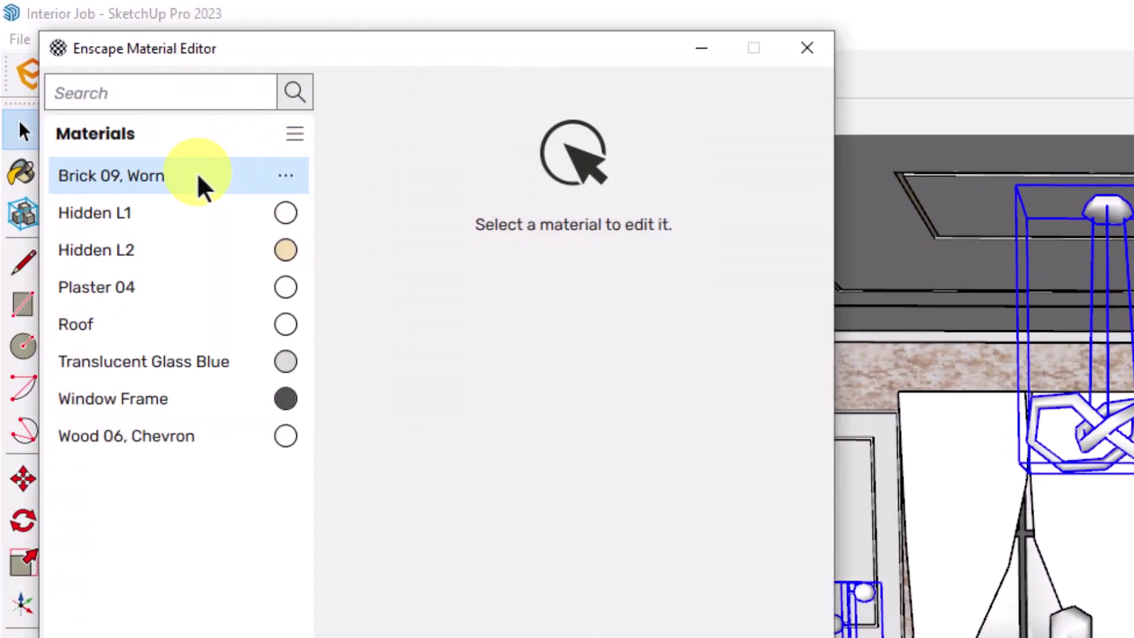
pyautogui.click(198, 176)
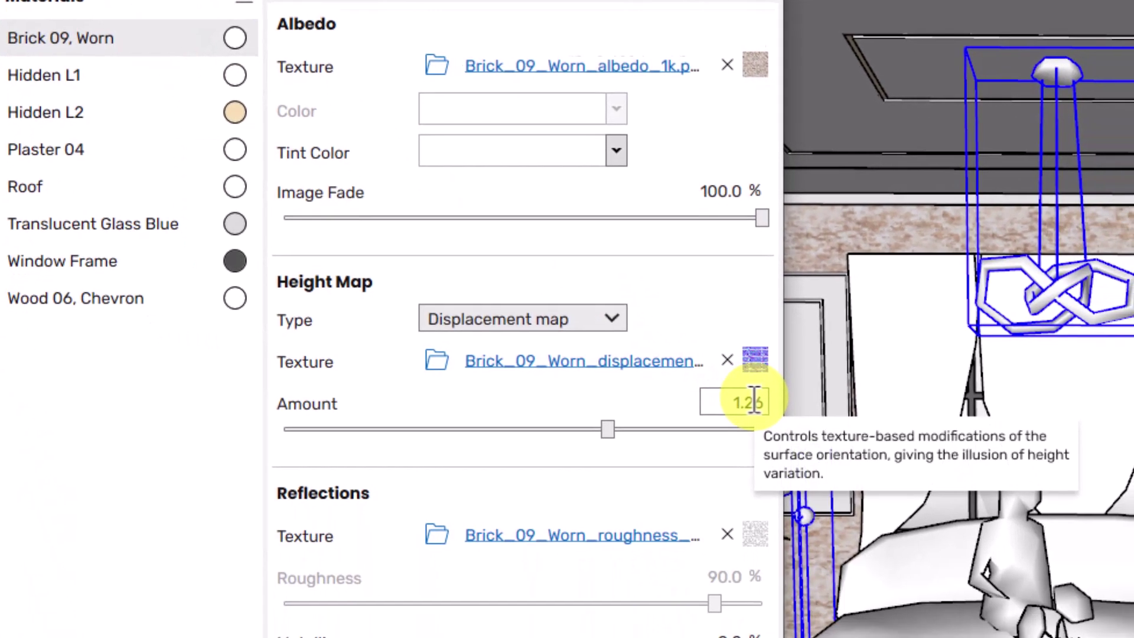
pyautogui.doubleClick(803, 540)
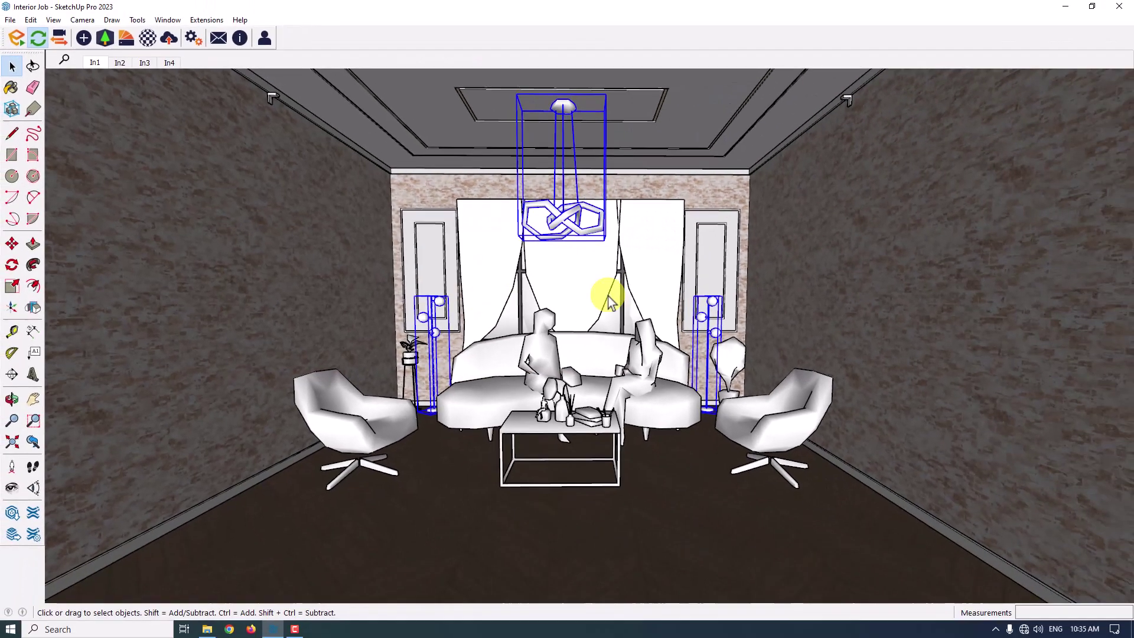
# Clear the selection and place a downward-pointing Enscape spot light on the corner edge between the window wall and the right-hand brick wall
pyautogui.click(594, 290)
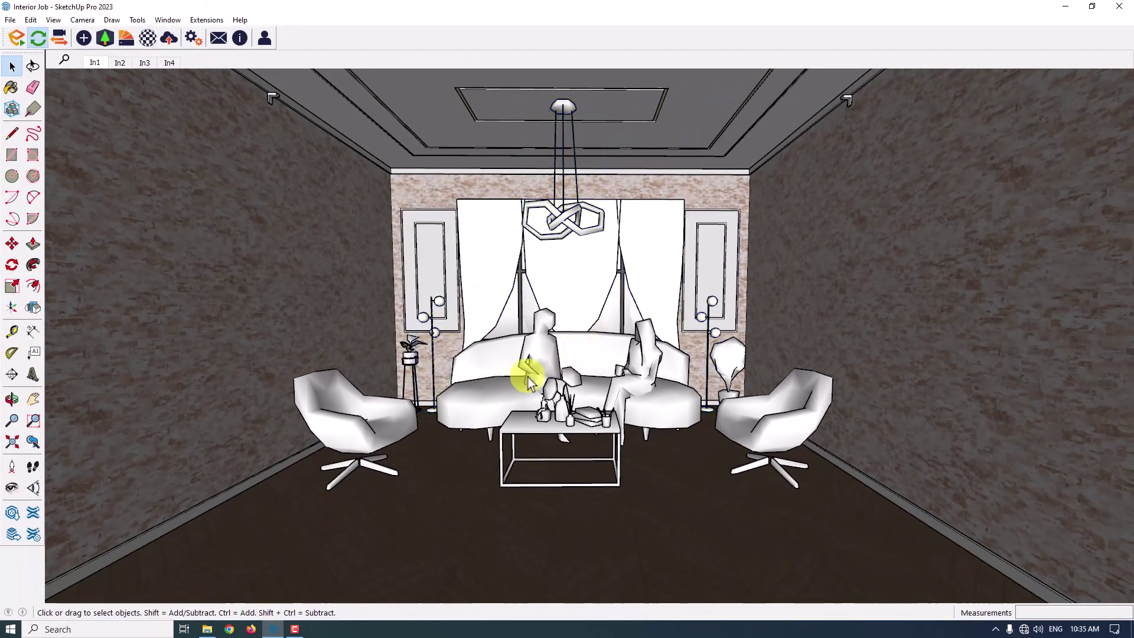
pyautogui.moveTo(558, 348); pyautogui.dragTo(715, 369, button='middle')
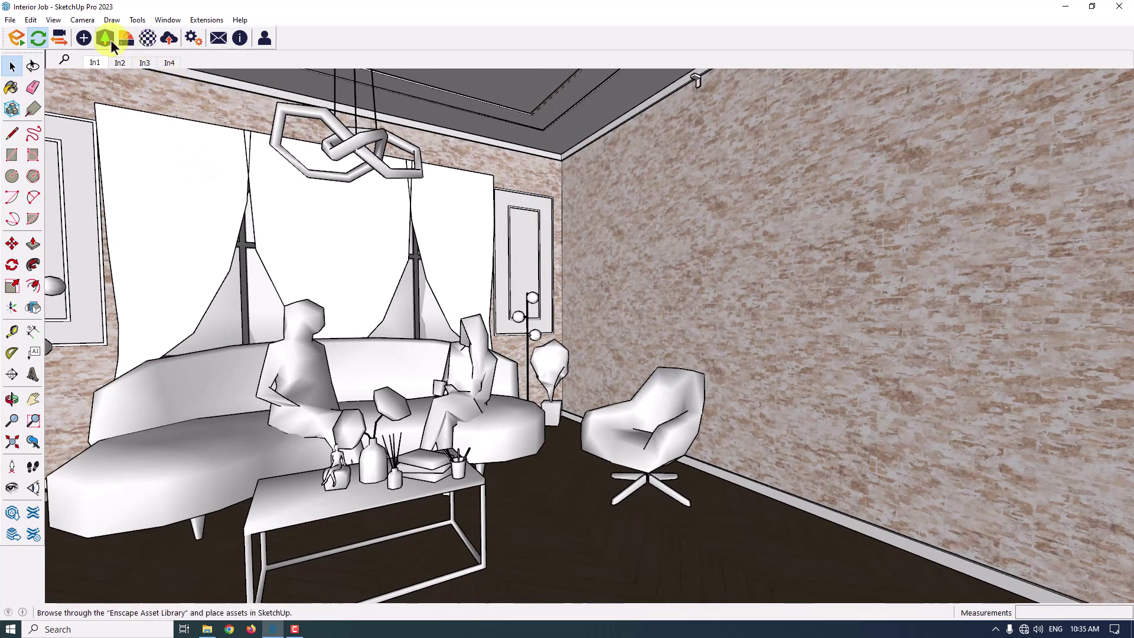
pyautogui.click(84, 39)
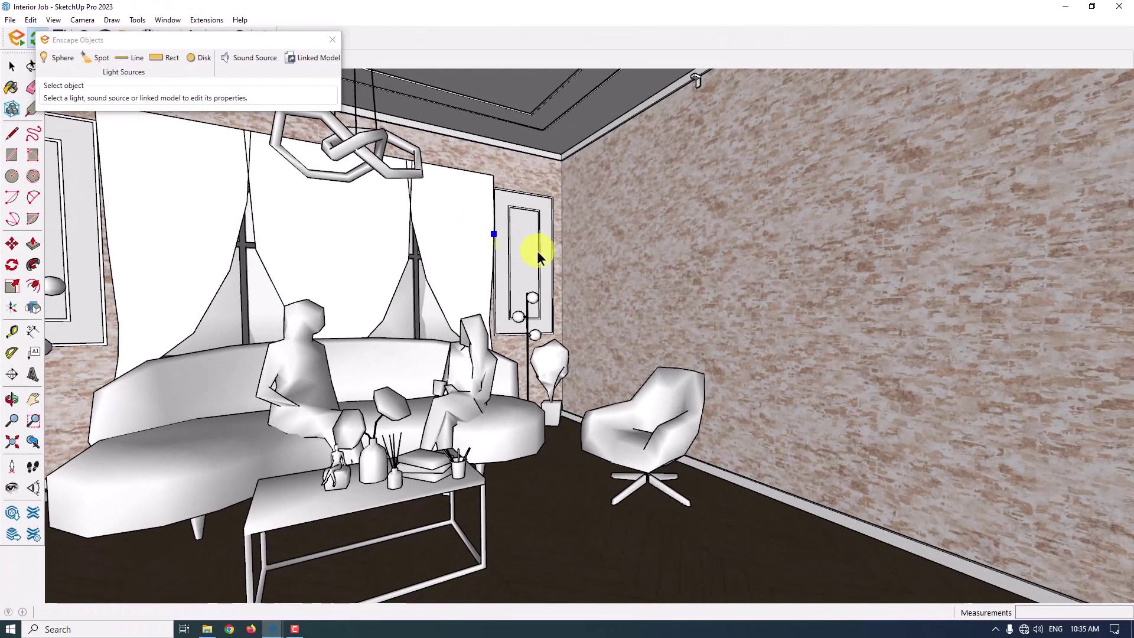
pyautogui.scroll(10, 563, 281)
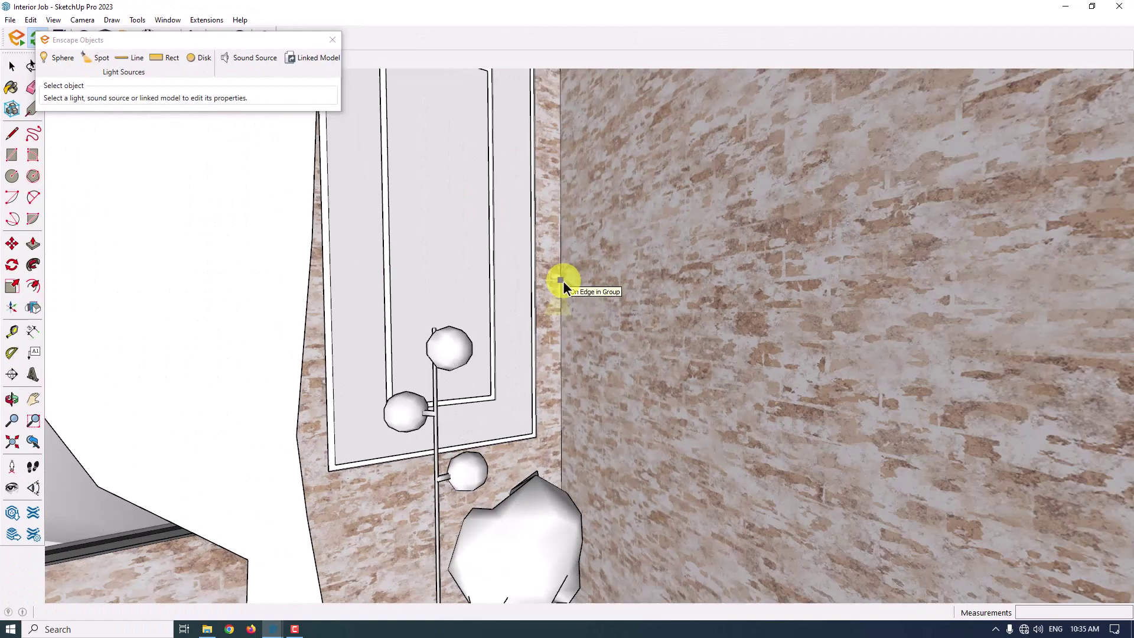
pyautogui.scroll(-3, 563, 281)
pyautogui.click(562, 282)
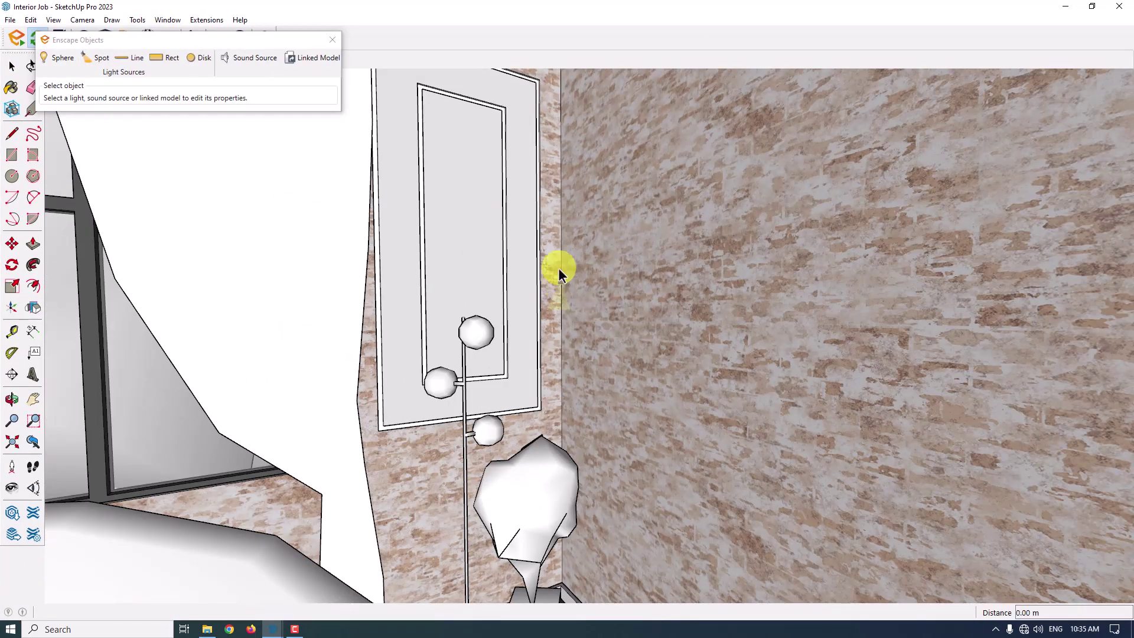
pyautogui.click(562, 230)
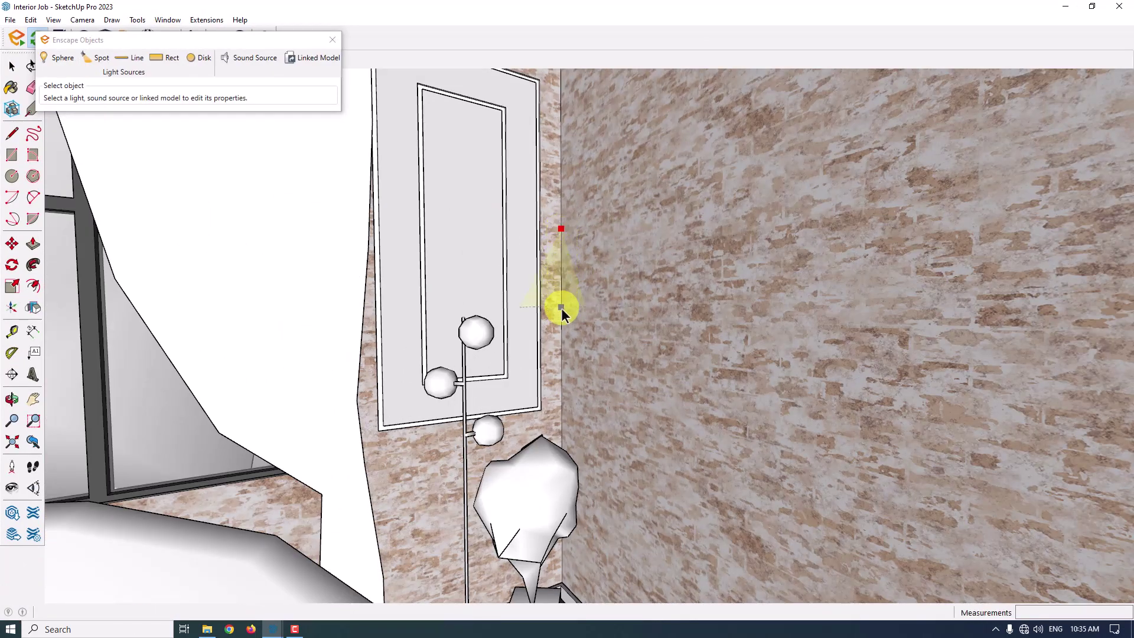
pyautogui.click(562, 269)
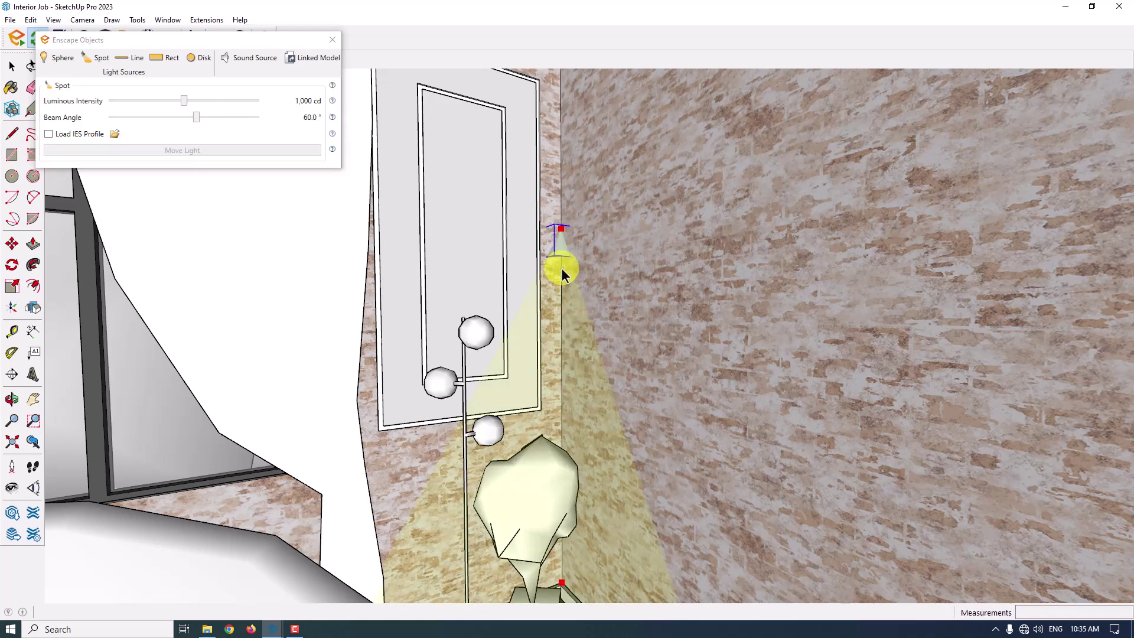
pyautogui.click(333, 40)
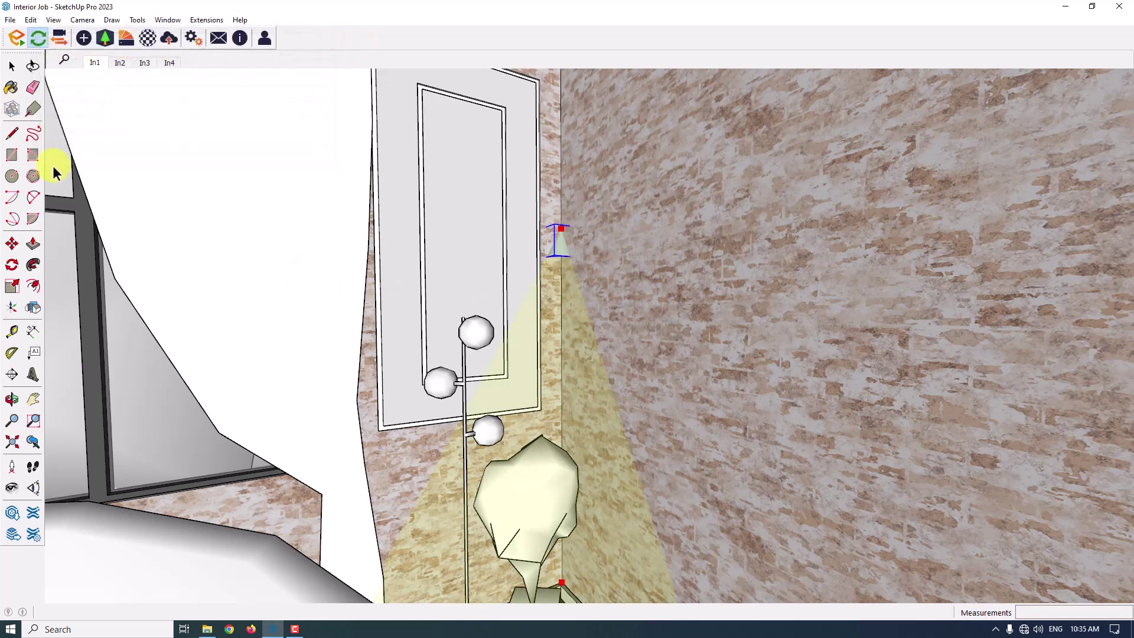
# Move the spot light from the corner up to the small fixture below the ceiling on the right-hand brick wall
pyautogui.click(12, 244)
pyautogui.scroll(4, 565, 229)
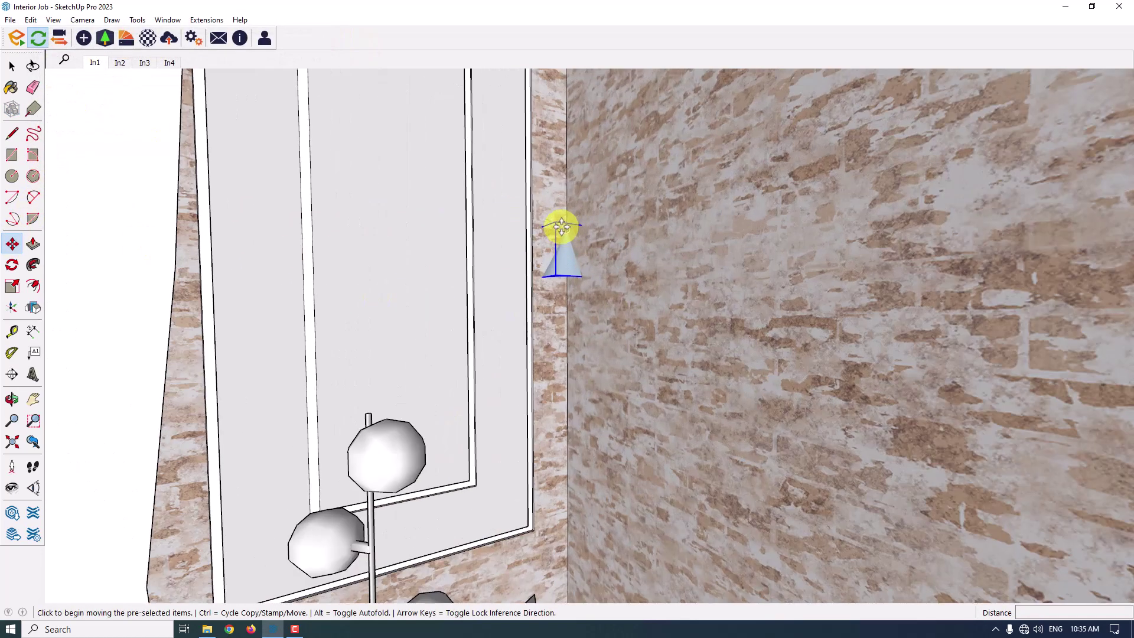
pyautogui.click(528, 232)
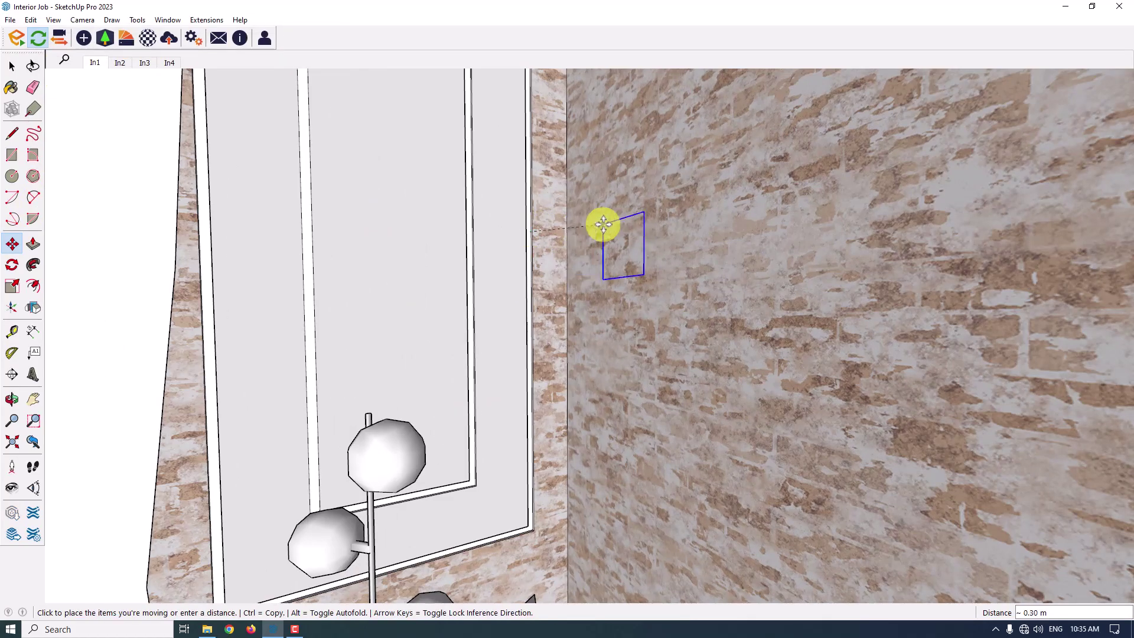
pyautogui.click(603, 224)
pyautogui.click(654, 232)
pyautogui.scroll(-8, 591, 266)
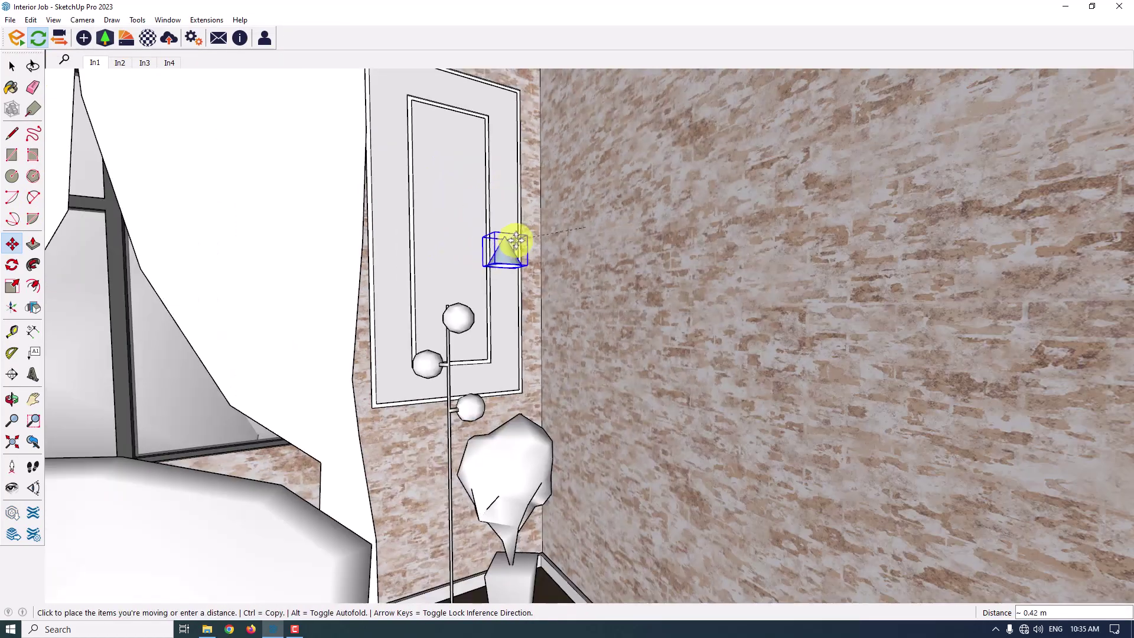
pyautogui.moveTo(583, 303); pyautogui.dragTo(608, 347, button='middle')
pyautogui.scroll(5, 621, 211)
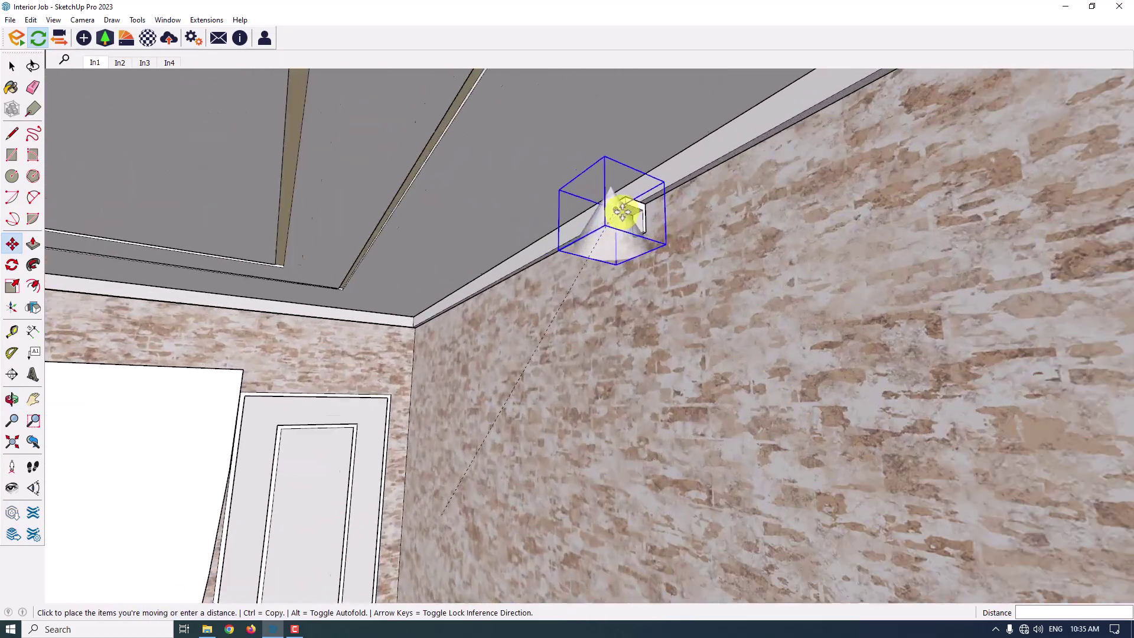
pyautogui.click(633, 220)
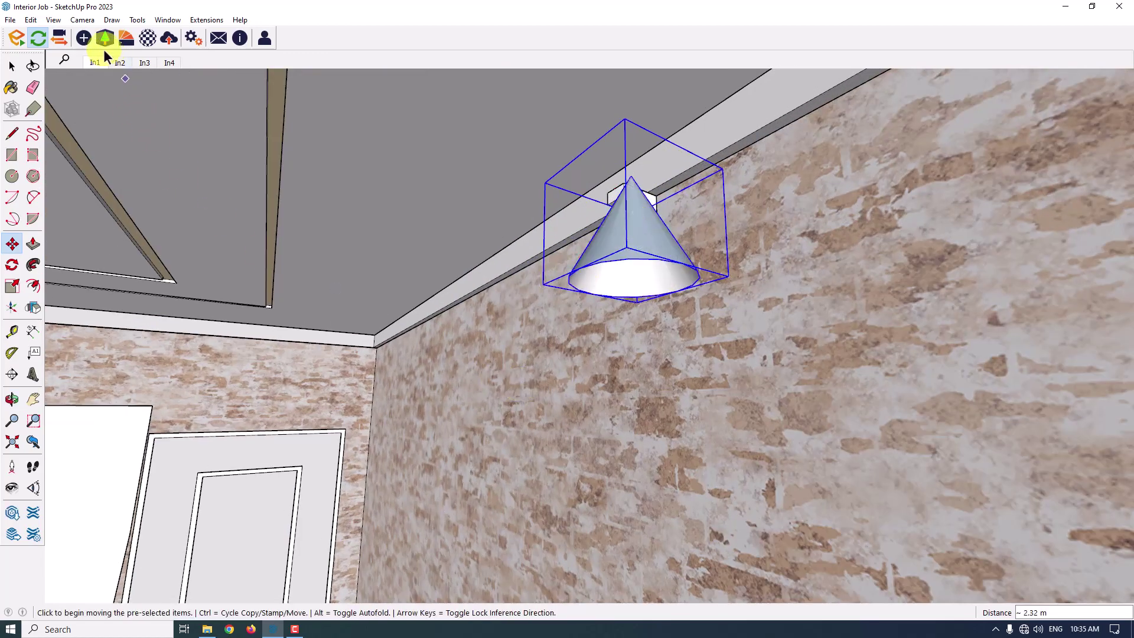
# Copy the spot light about 4.78 m across the room and align the copy with the fixture on the opposite brick wall
pyautogui.moveTo(580, 222); pyautogui.dragTo(878, 238, button='middle')
pyautogui.press('ctrl')
pyautogui.click(588, 228)
pyautogui.moveTo(587, 228); pyautogui.dragTo(370, 177, button='middle')
pyautogui.click(363, 184)
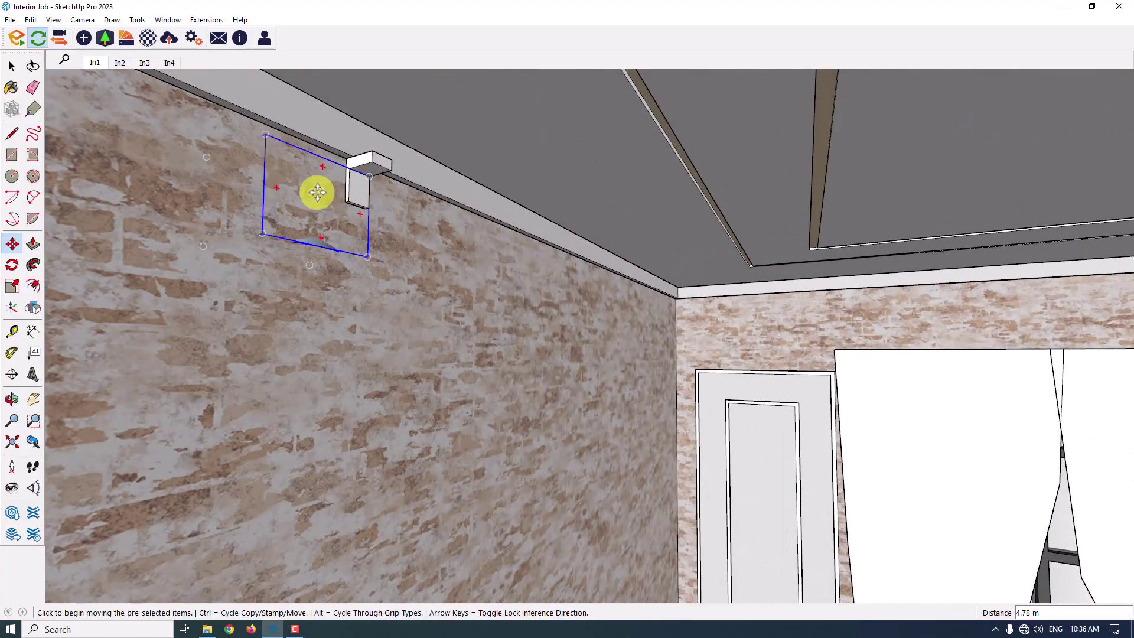
pyautogui.click(311, 190)
pyautogui.click(361, 251)
pyautogui.scroll(-15, 361, 252)
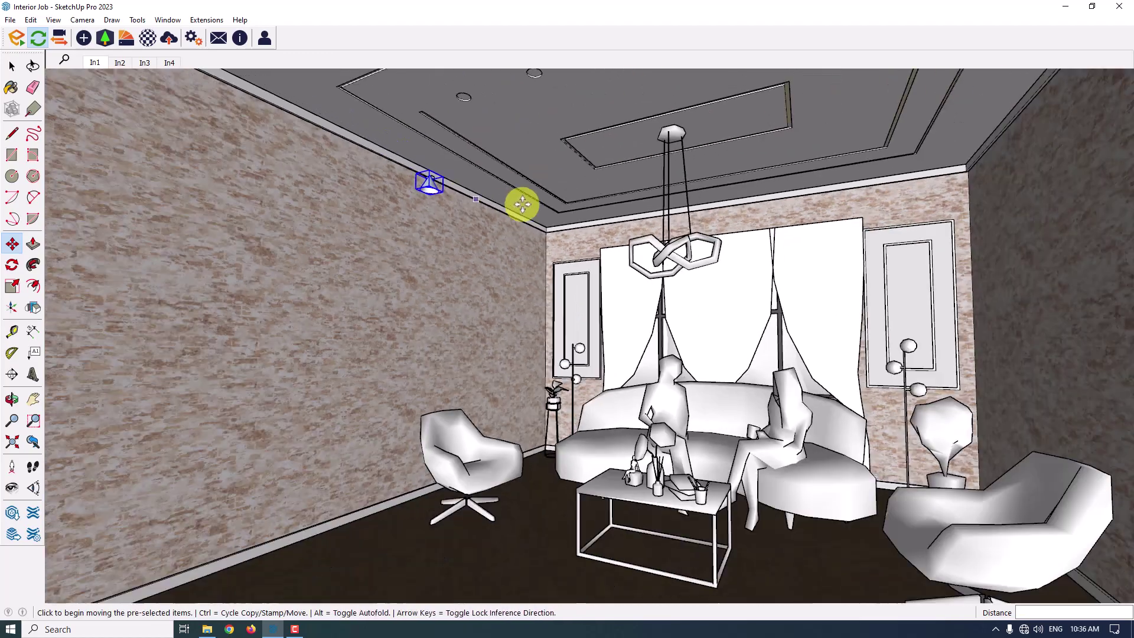
# Inspect the copied spot light's luminous intensity and beam angle in the Enscape object settings
pyautogui.keyDown('shift'); pyautogui.moveTo(520, 203); pyautogui.dragTo(823, 172, button='middle'); pyautogui.keyUp('shift')
pyautogui.press('space')
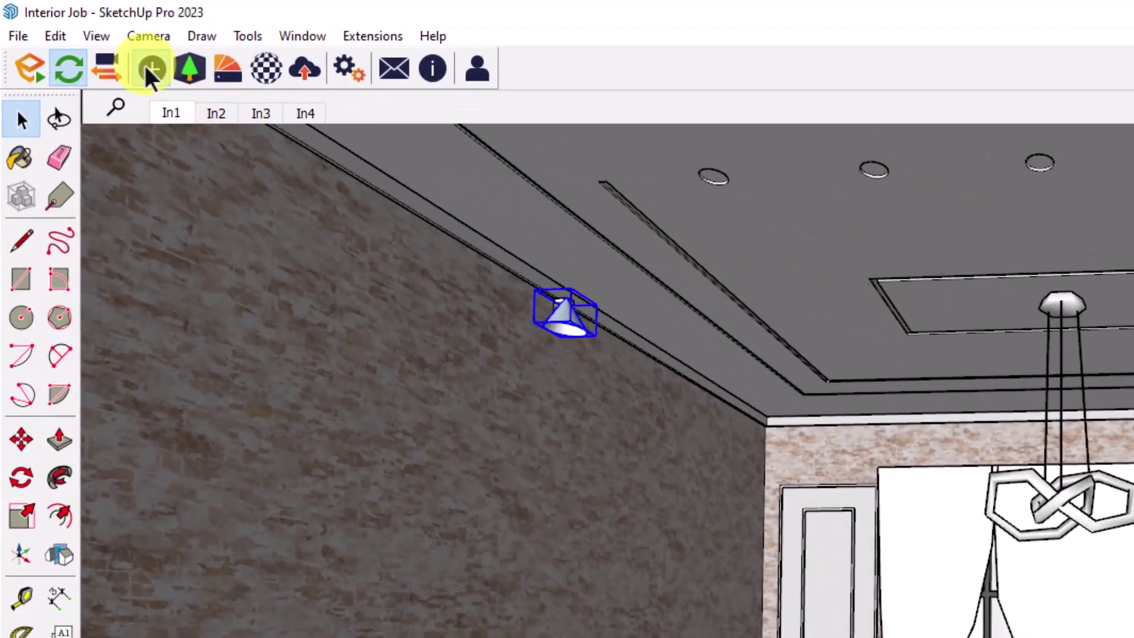
pyautogui.click(83, 38)
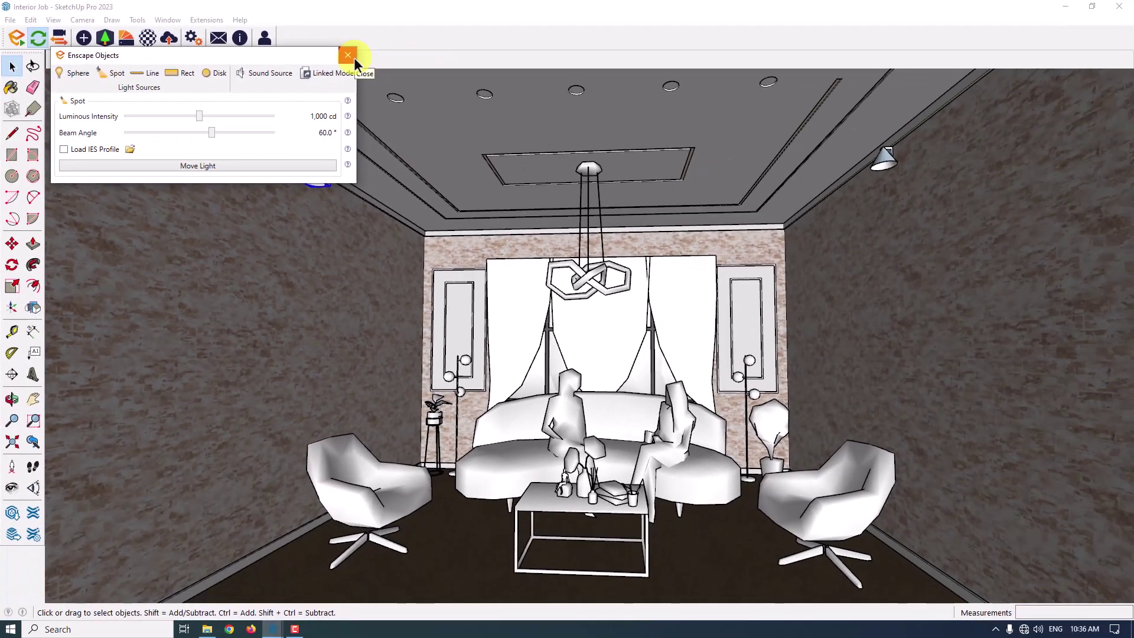
pyautogui.click(353, 58)
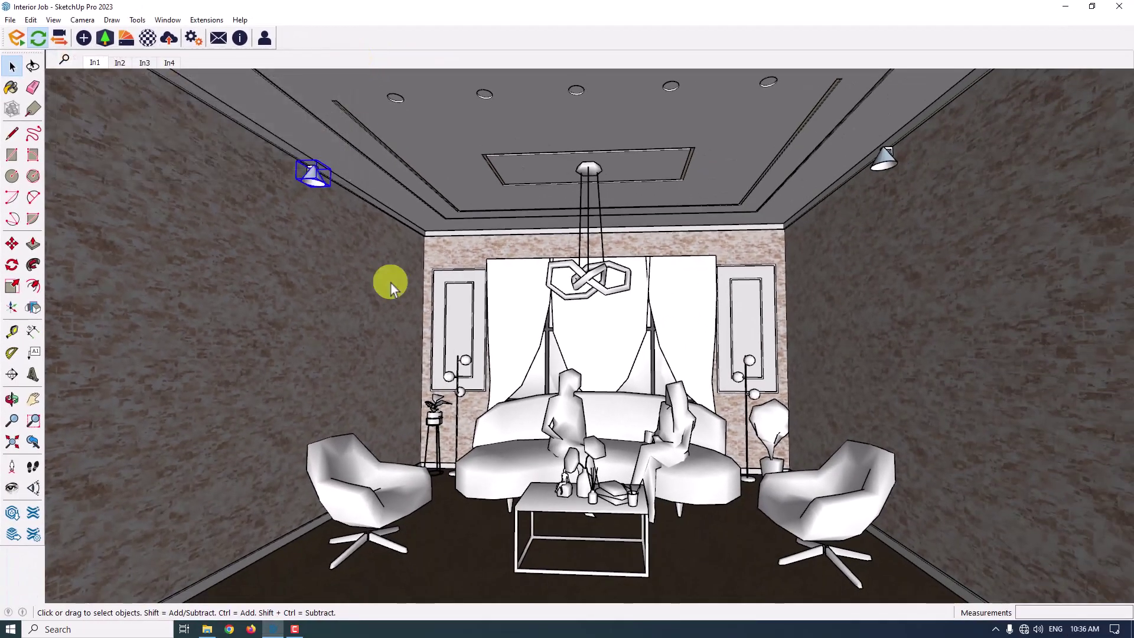
# Place an Enscape sphere light on the wall panel next to the floor lamp beside the plant stand
pyautogui.scroll(10, 453, 410)
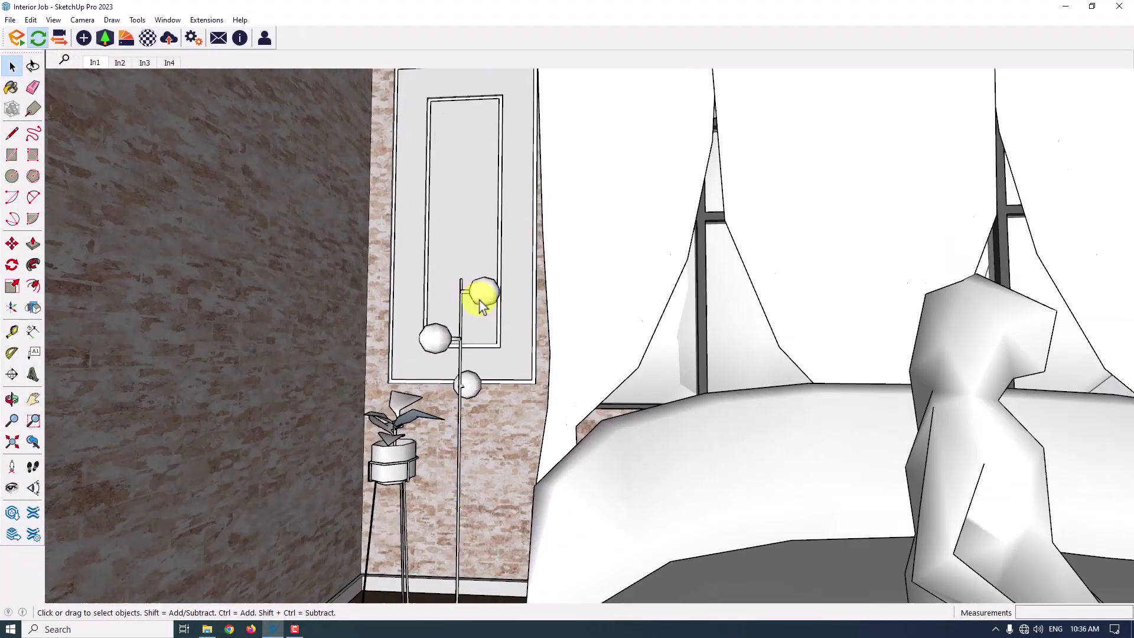
pyautogui.moveTo(479, 300); pyautogui.dragTo(518, 372, button='middle')
pyautogui.scroll(5, 577, 271)
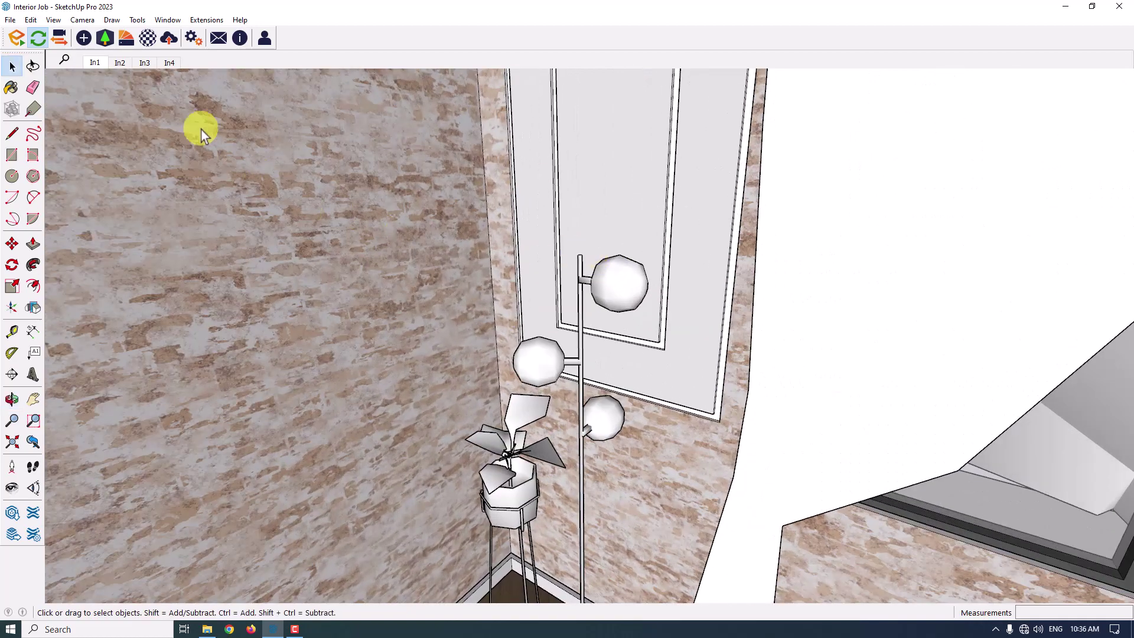
pyautogui.click(37, 39)
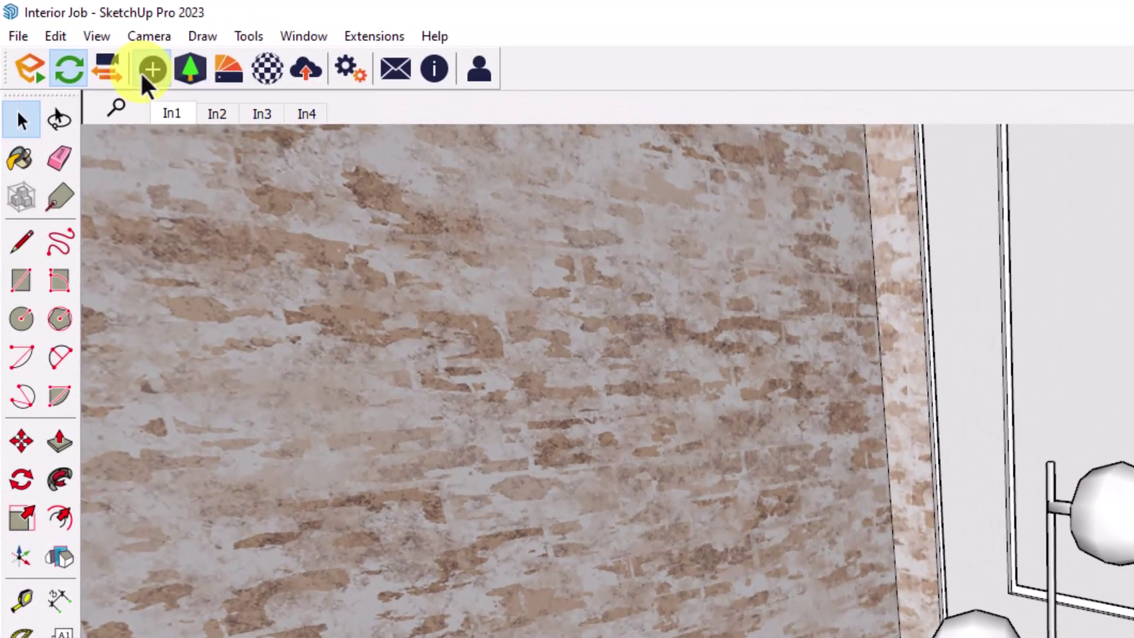
pyautogui.click(139, 62)
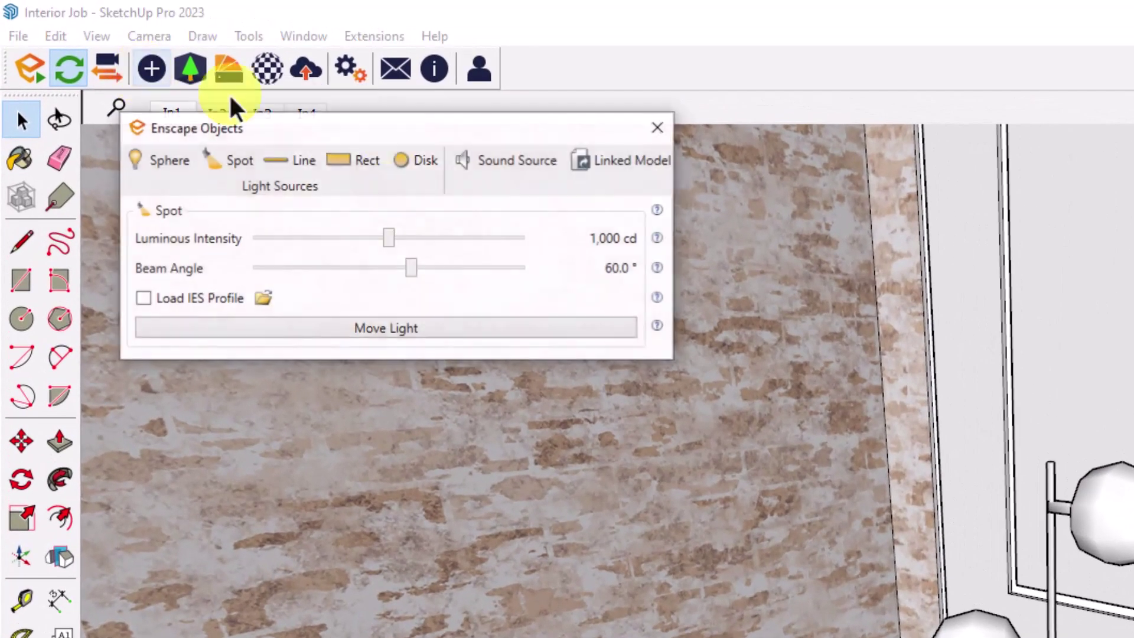
pyautogui.click(179, 168)
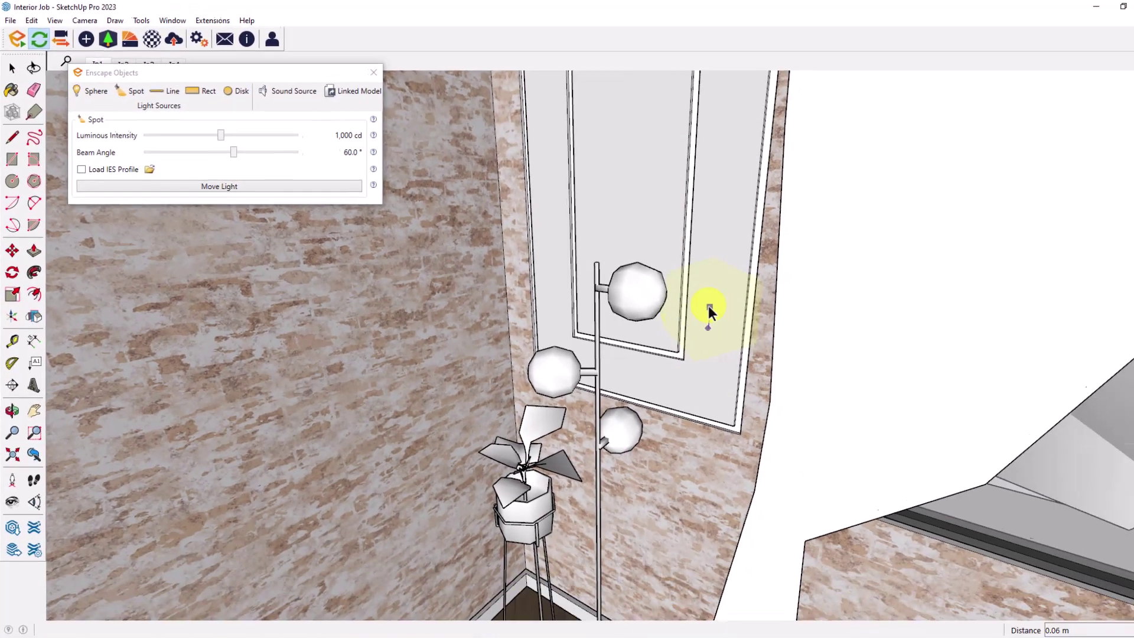
pyautogui.click(1101, 475)
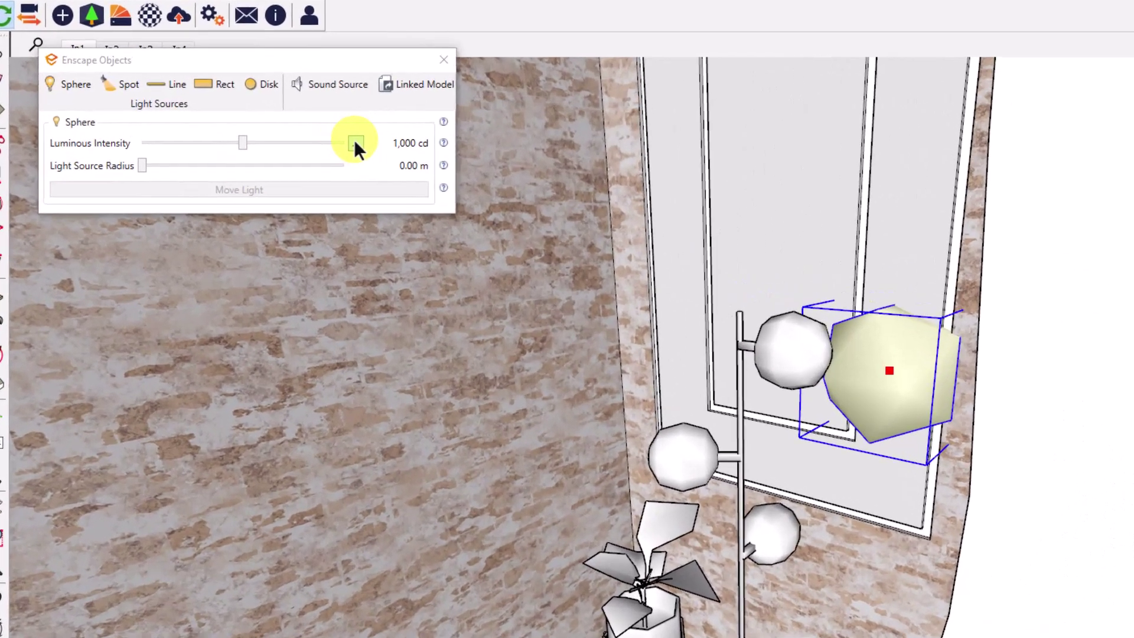
# Lower the sphere light's luminous intensity to 56 cd and then to 36 cd
pyautogui.click(297, 131)
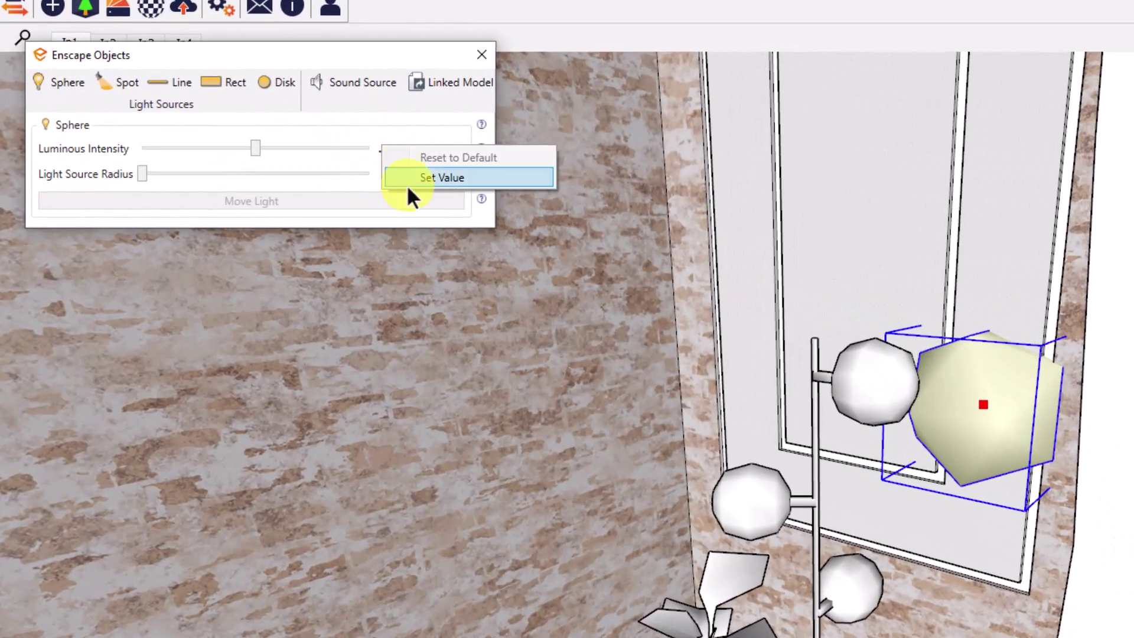
pyautogui.click(406, 184)
pyautogui.write('56')
pyautogui.press('Return')
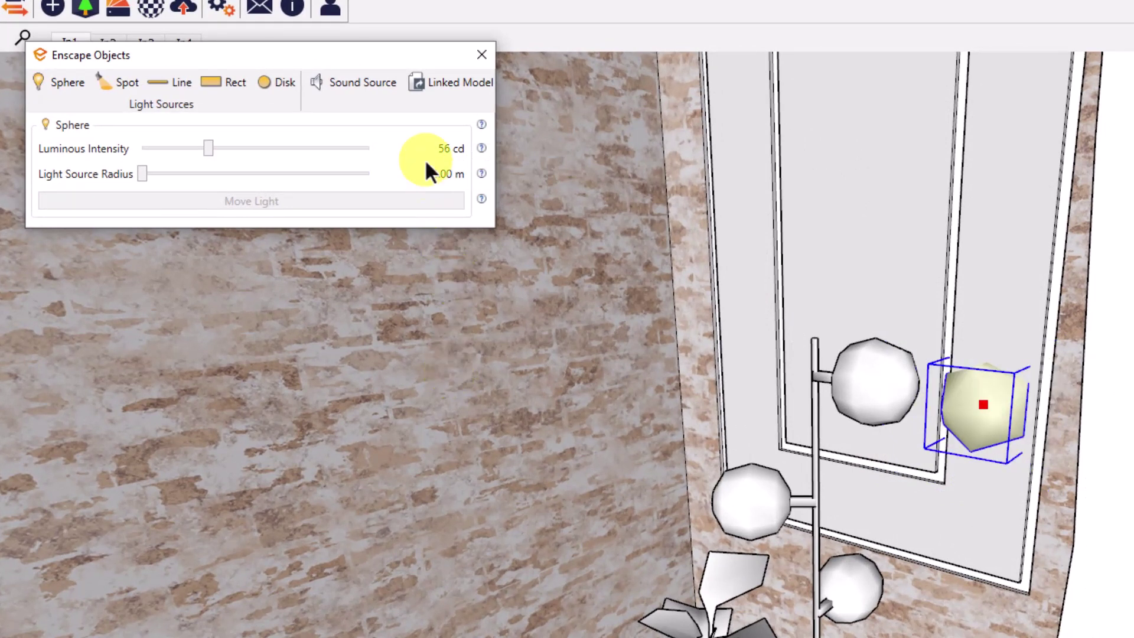
pyautogui.click(373, 147)
pyautogui.click(391, 176)
pyautogui.write('36')
pyautogui.press('Return')
# Move the sphere light away from the wall panel and bring it in line with the floor lamp's top globe
pyautogui.scroll(1, 950, 430)
pyautogui.moveTo(950, 431)
pyautogui.mouseDown(button='middle')
pyautogui.moveTo(823, 450)
pyautogui.moveTo(717, 562)
pyautogui.moveTo(678, 360)
pyautogui.moveTo(620, 307)
pyautogui.mouseUp(button='middle')
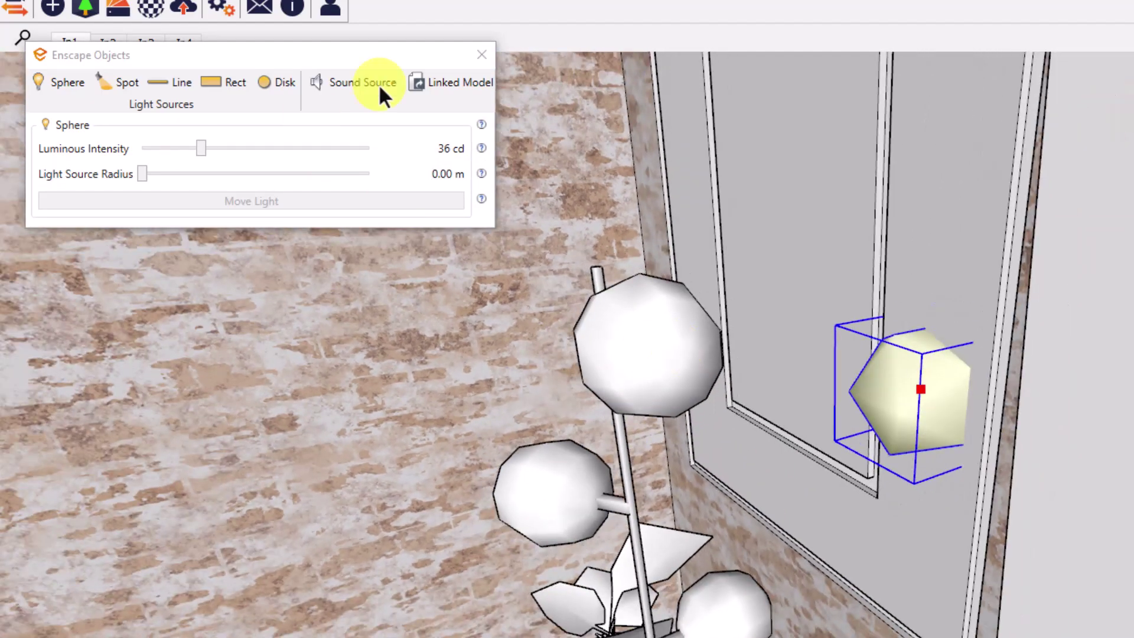
pyautogui.click(482, 54)
pyautogui.click(12, 243)
pyautogui.moveTo(295, 272); pyautogui.dragTo(354, 228, button='middle')
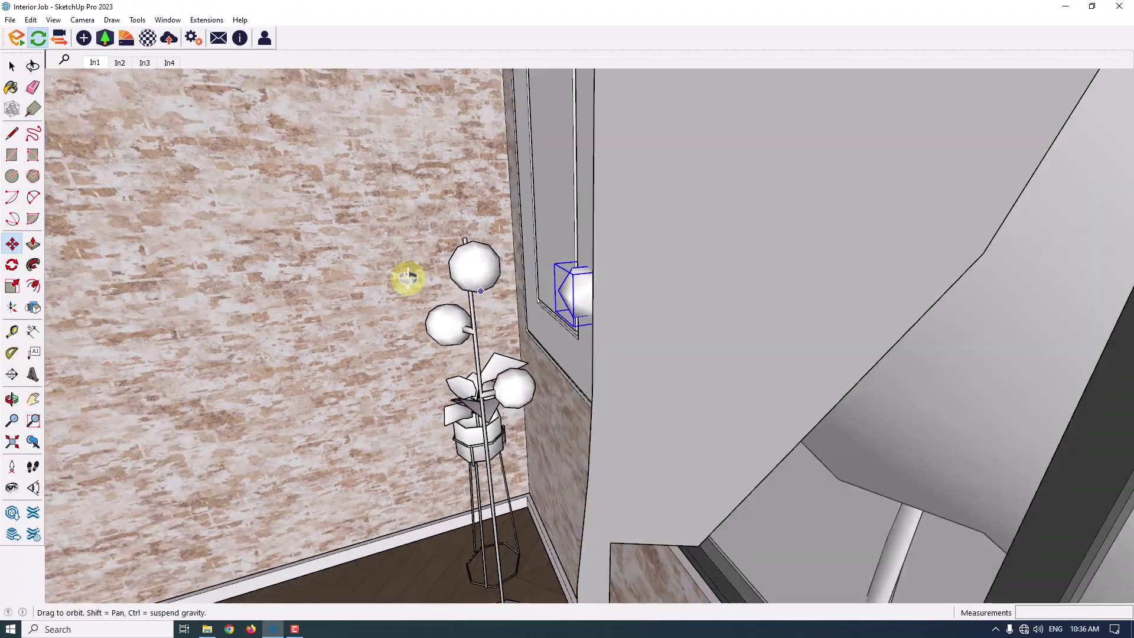
pyautogui.click(494, 189)
pyautogui.click(421, 195)
pyautogui.moveTo(418, 195); pyautogui.dragTo(732, 324, button='middle')
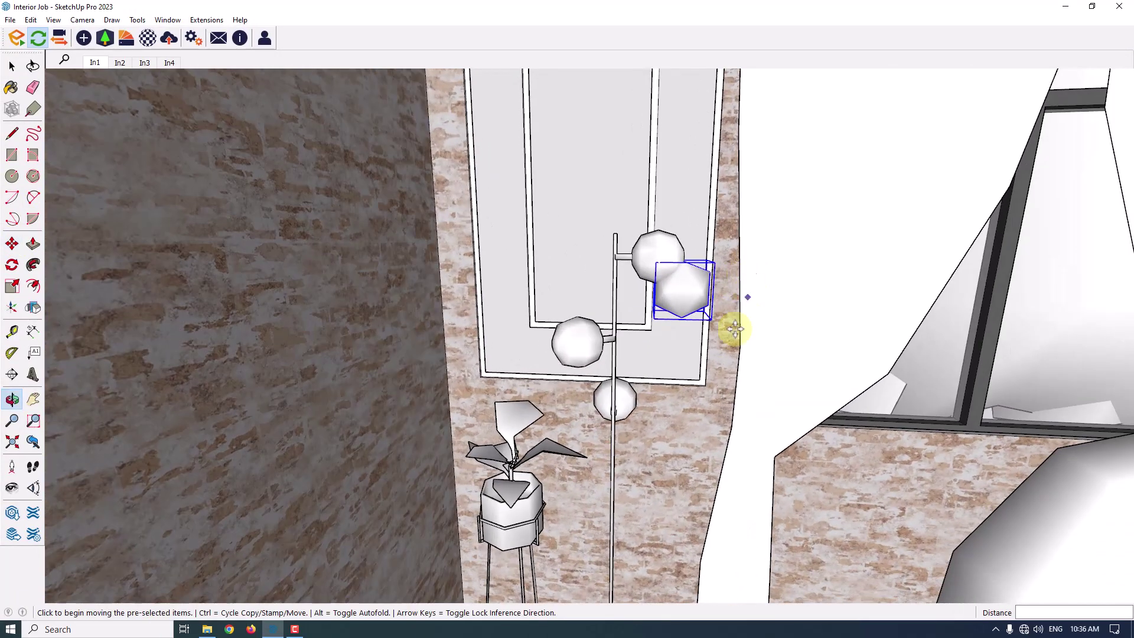
pyautogui.click(700, 418)
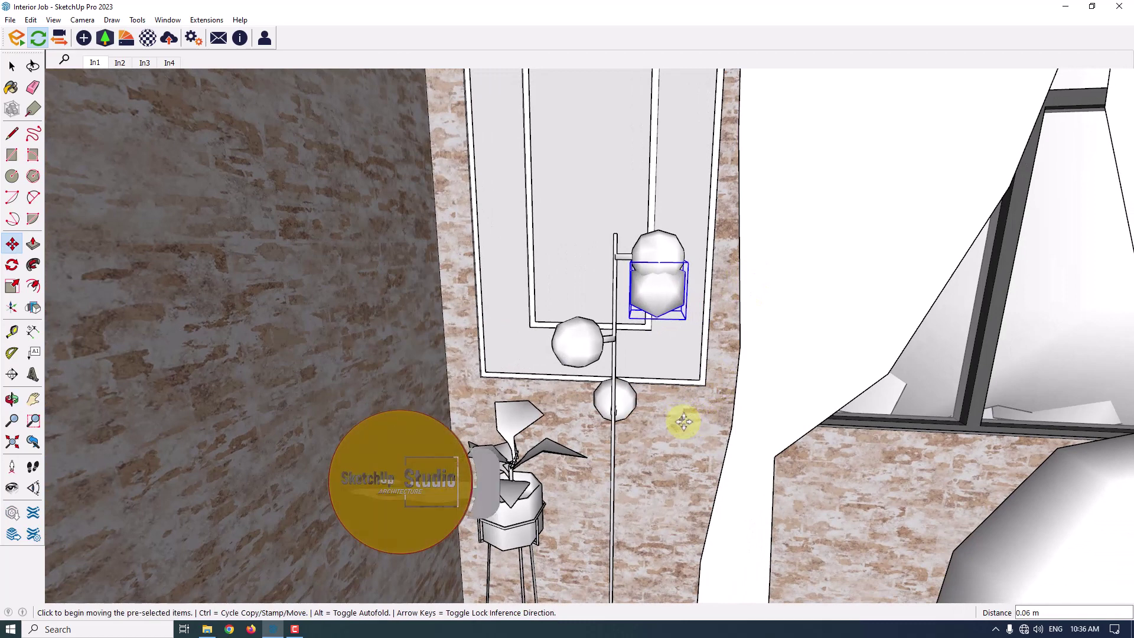
# Reduce the sphere light's luminous intensity to 26 cd and finally to 16 cd
pyautogui.click(84, 37)
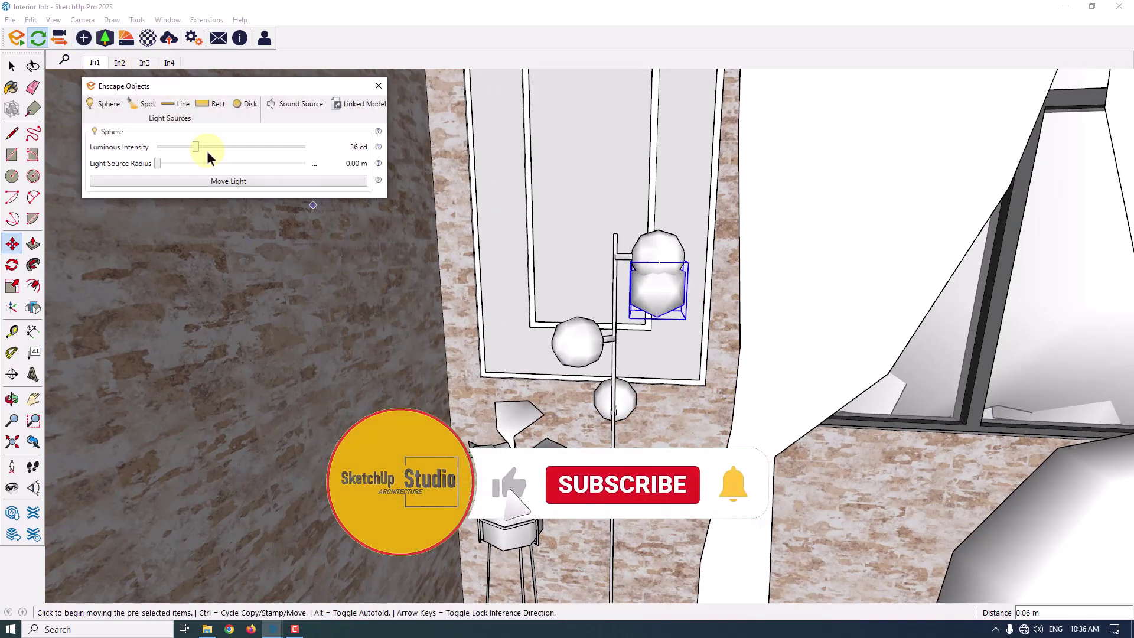
pyautogui.click(322, 148)
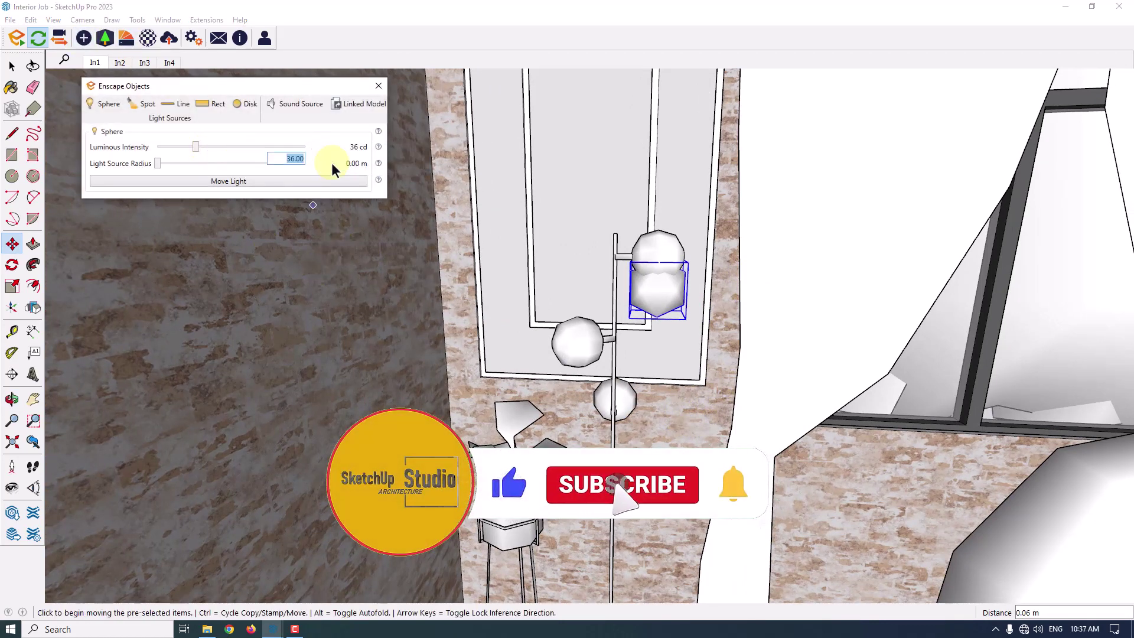
pyautogui.write('26')
pyautogui.press('Return')
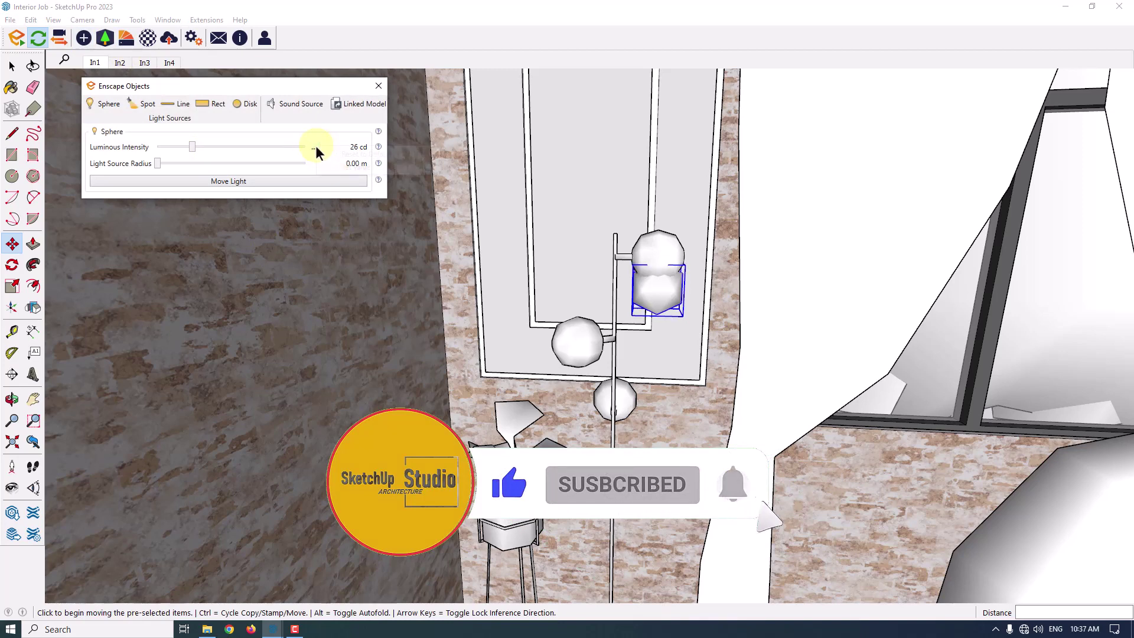
pyautogui.click(320, 164)
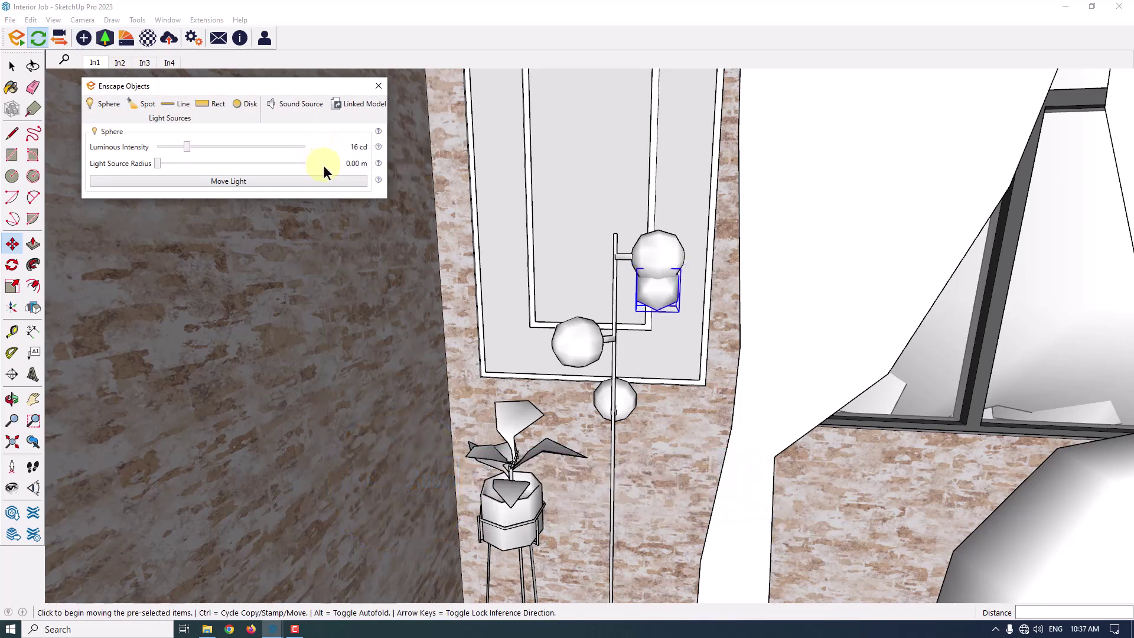
pyautogui.click(379, 86)
# Move the sphere light up into the top globe of the floor lamp beside the plant stand
pyautogui.click(12, 245)
pyautogui.moveTo(731, 336); pyautogui.dragTo(203, 329, button='middle')
pyautogui.click(684, 331)
pyautogui.click(685, 317)
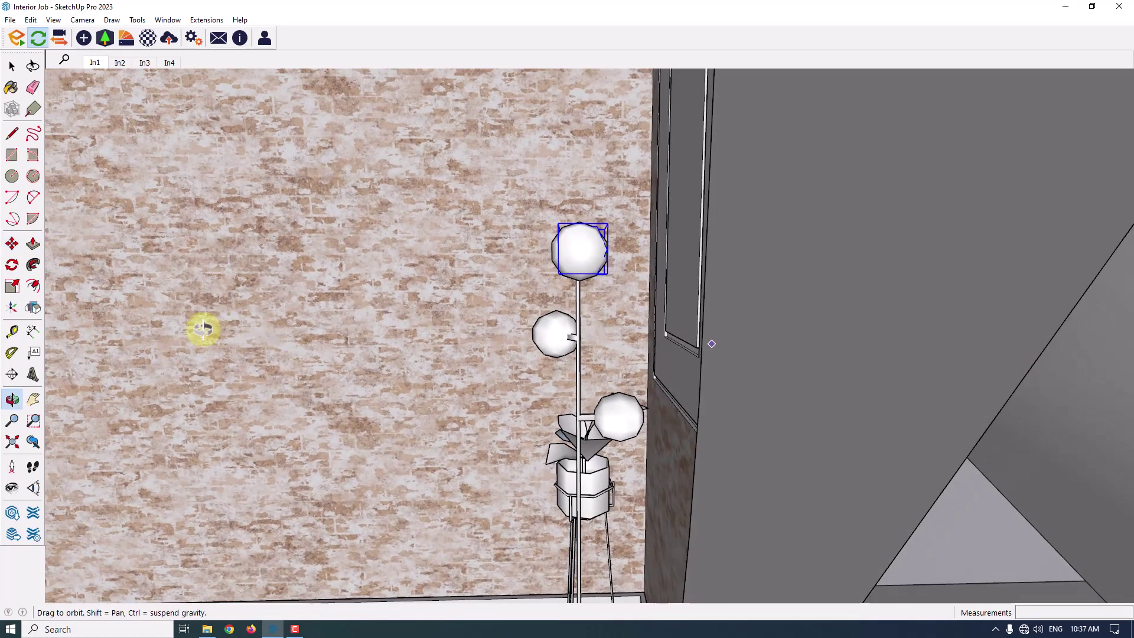
# Copy the sphere light about 0.21 m sideways and fit the copy inside the floor lamp's middle globe
pyautogui.moveTo(592, 344); pyautogui.dragTo(713, 334, button='middle')
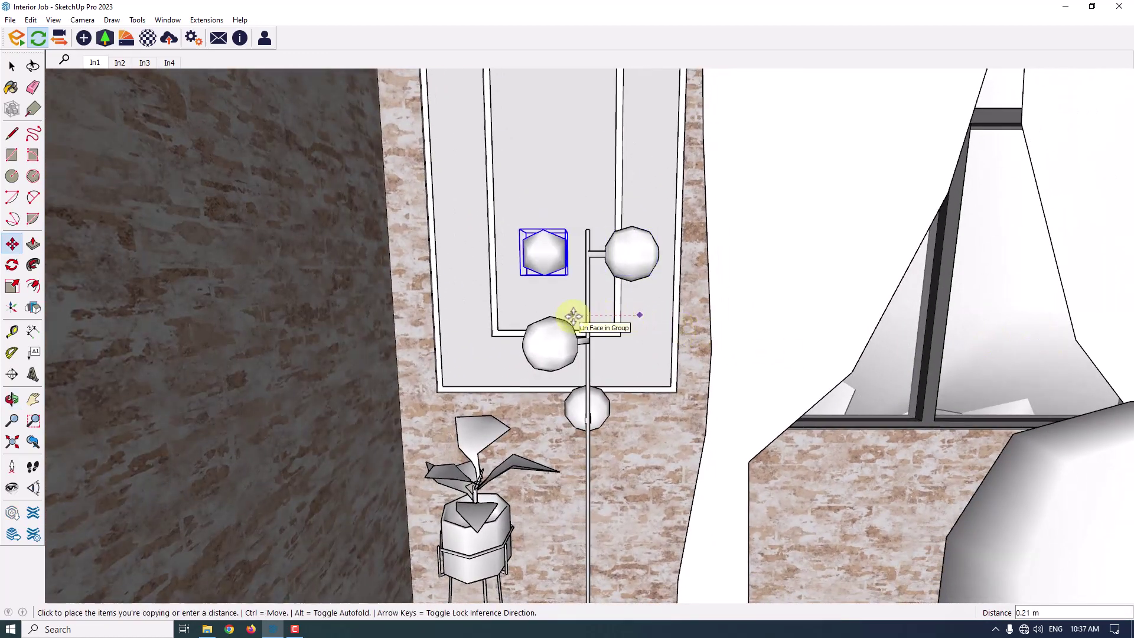
pyautogui.moveTo(579, 392); pyautogui.dragTo(524, 306, button='middle')
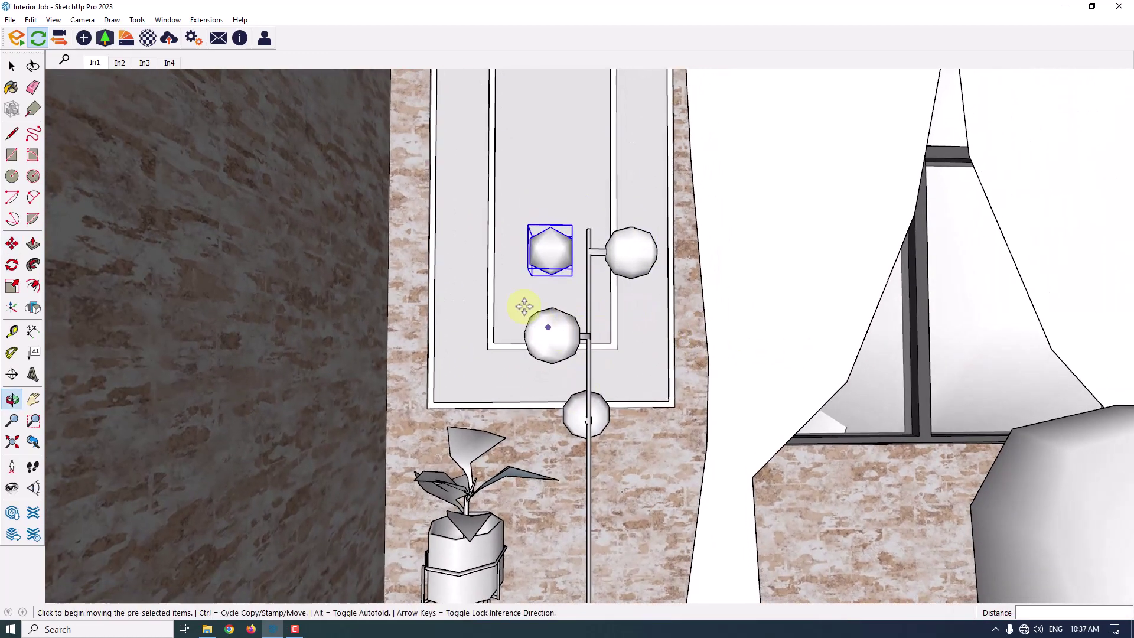
pyautogui.click(514, 273)
pyautogui.moveTo(529, 379); pyautogui.dragTo(481, 278, button='middle')
pyautogui.click(481, 279)
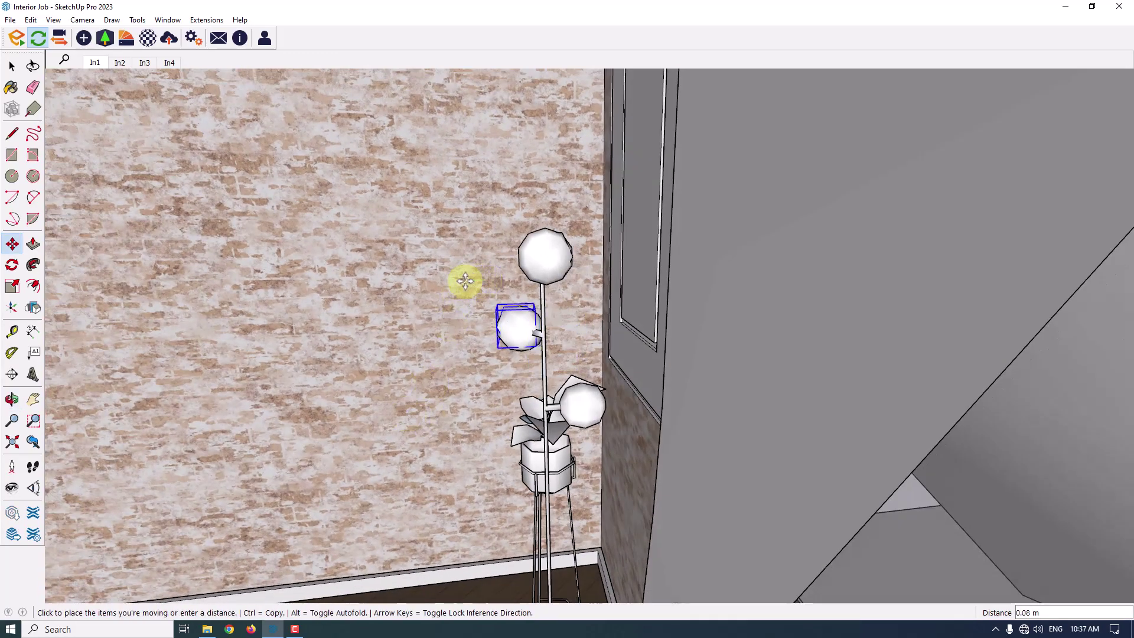
# Position a sphere light copy at the top globe of the floor lamp on the opposite side of the sofa
pyautogui.moveTo(401, 374); pyautogui.dragTo(773, 265, button='middle')
pyautogui.press('space')
pyautogui.press('m')
pyautogui.click(517, 300)
pyautogui.moveTo(659, 266); pyautogui.dragTo(785, 235, button='middle')
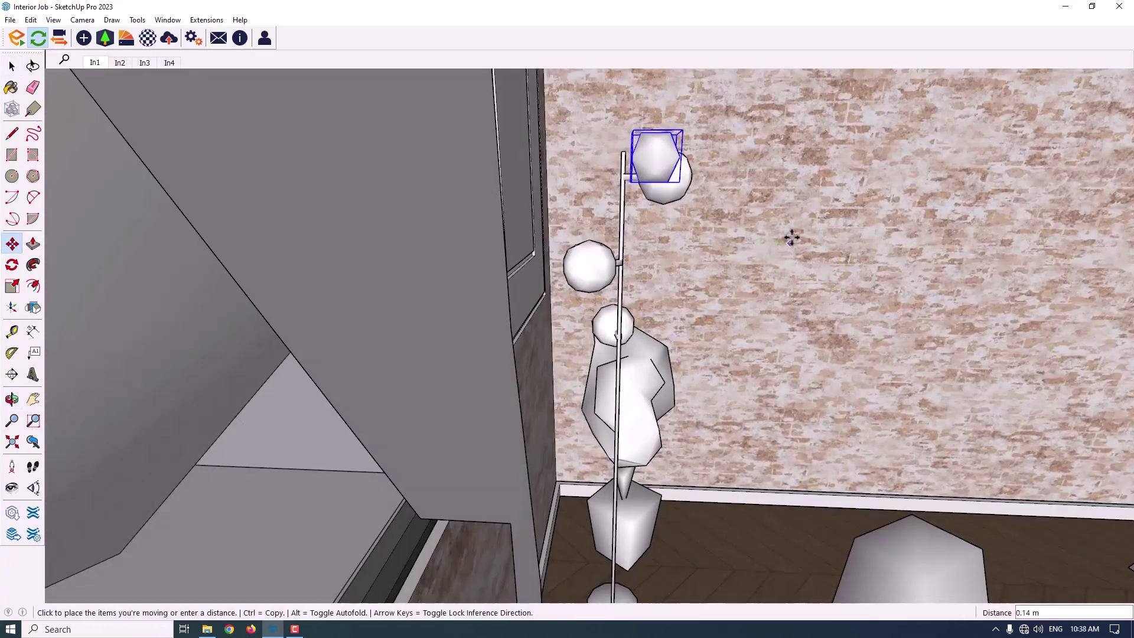
# Position a sphere light inside the lowest globe of the same floor lamp and check its fit from other angles
pyautogui.moveTo(729, 160); pyautogui.dragTo(116, 180, button='middle')
pyautogui.press('space')
pyautogui.press('m')
pyautogui.click(646, 334)
pyautogui.moveTo(715, 332); pyautogui.dragTo(661, 315, button='middle')
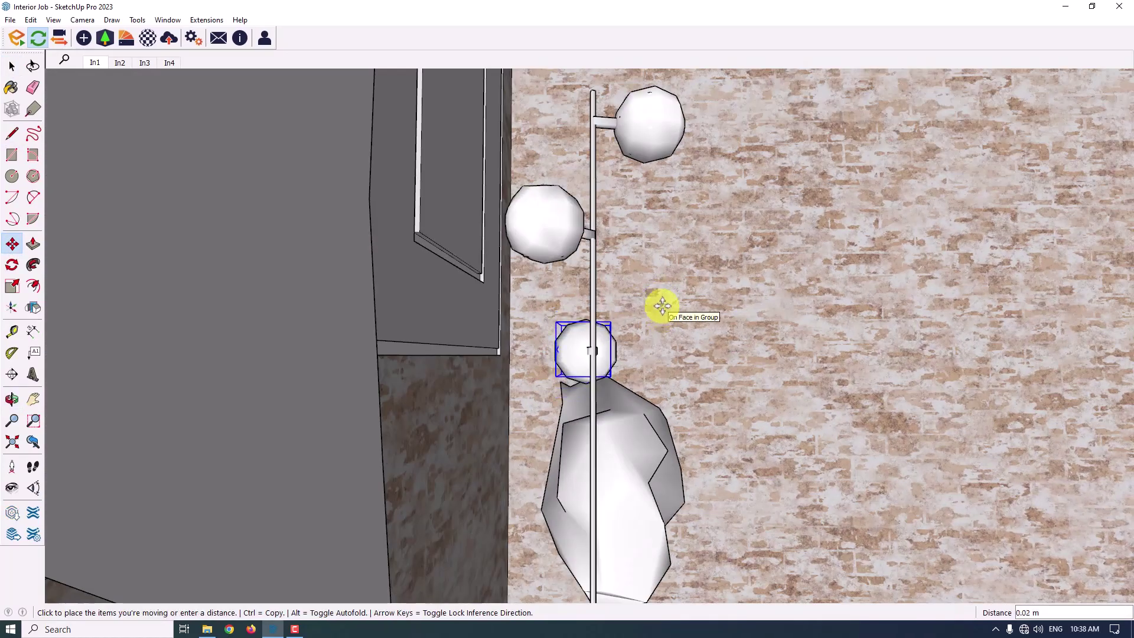
pyautogui.moveTo(666, 398); pyautogui.dragTo(582, 404, button='middle')
pyautogui.scroll(-3, 615, 337)
pyautogui.moveTo(615, 337); pyautogui.dragTo(653, 352, button='middle')
pyautogui.scroll(5, 615, 286)
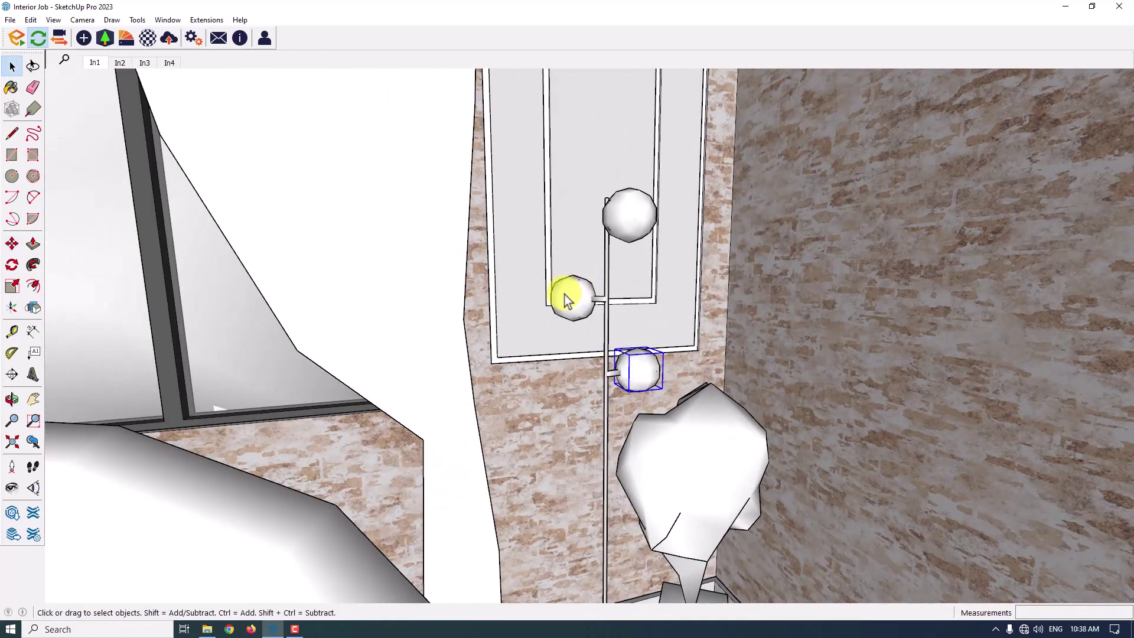
# Return to the In1 scene view of the whole room
pyautogui.scroll(-4, 563, 294)
pyautogui.scroll(-5, 572, 306)
pyautogui.moveTo(562, 317); pyautogui.dragTo(587, 316, button='middle')
pyautogui.moveTo(685, 248); pyautogui.dragTo(730, 247, button='middle')
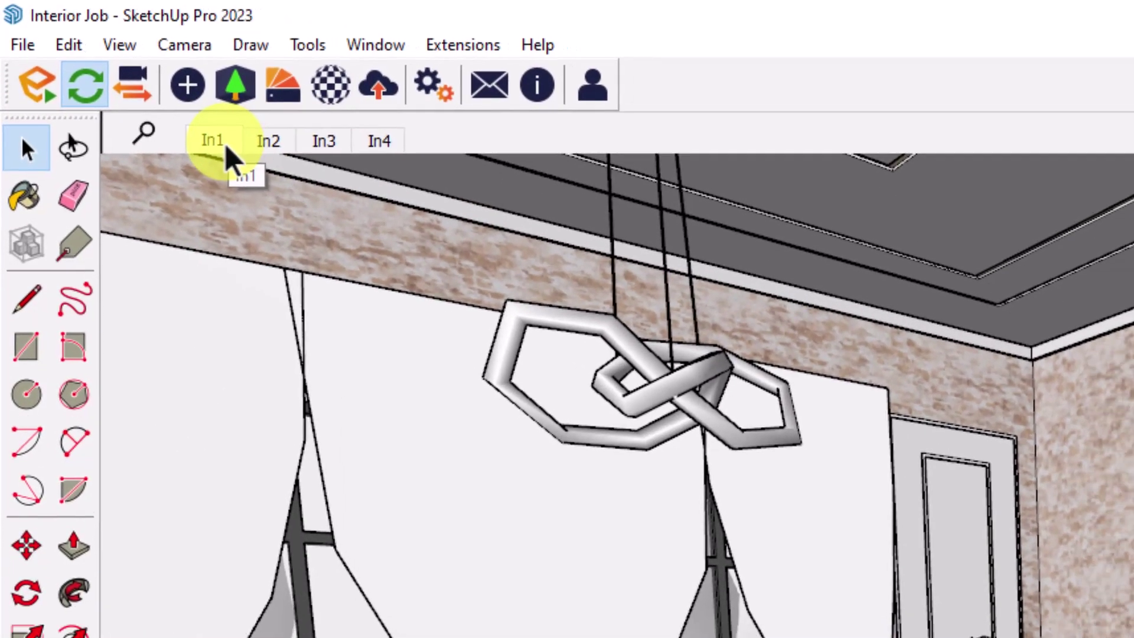
pyautogui.click(235, 152)
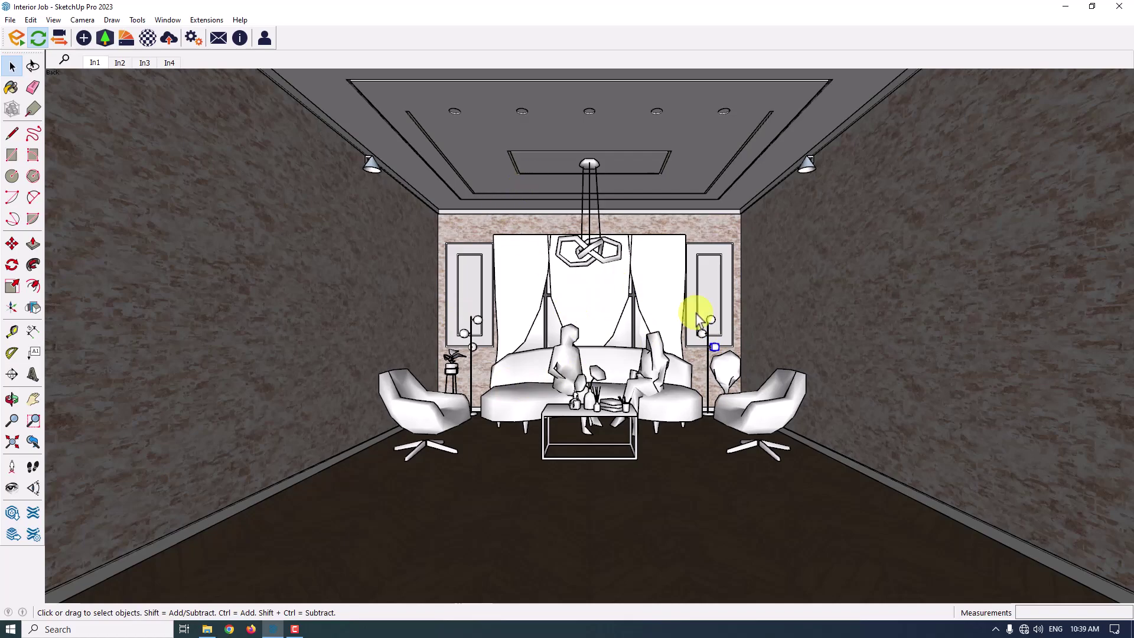
# Place an Enscape sphere light high on the brick wall at the empty end of the room
pyautogui.moveTo(686, 390); pyautogui.dragTo(833, 418, button='middle')
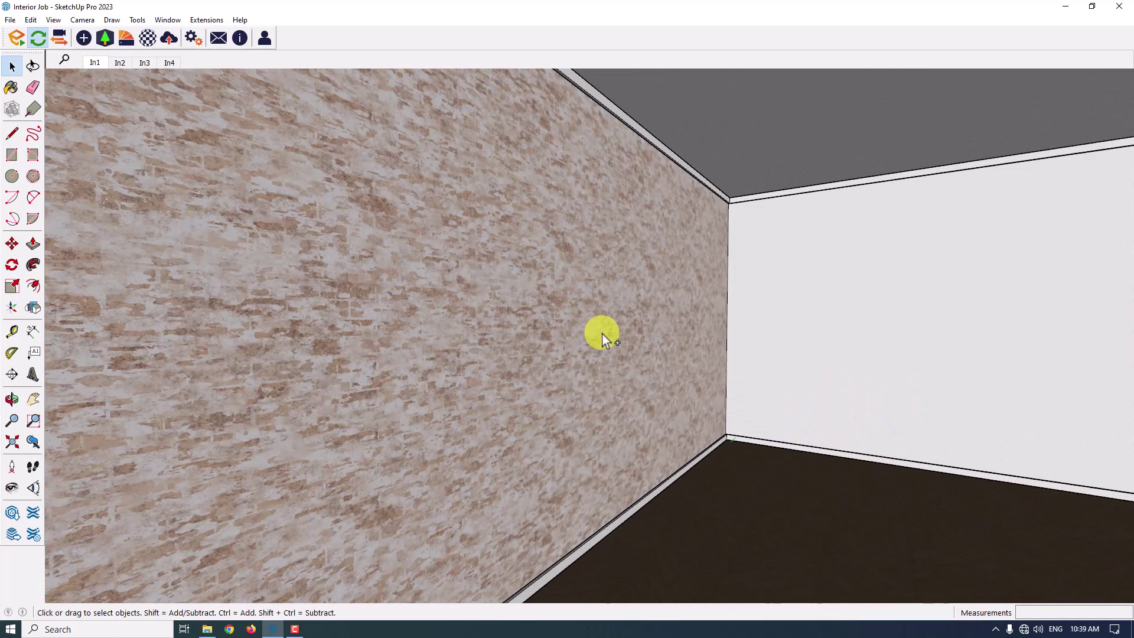
pyautogui.moveTo(602, 334); pyautogui.dragTo(192, 112, button='middle')
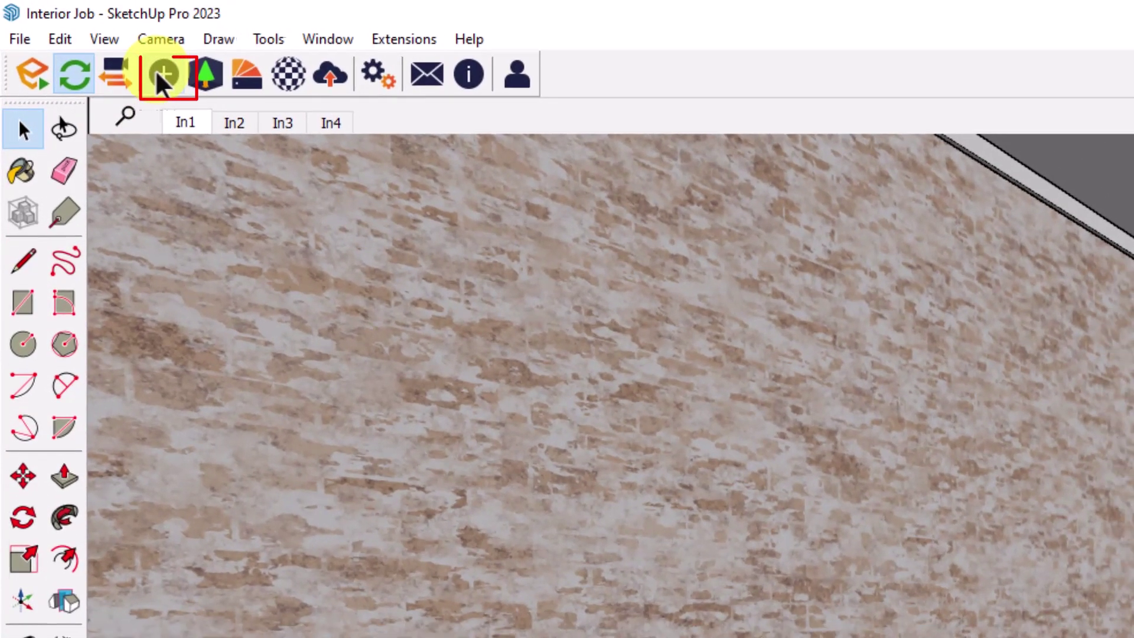
pyautogui.click(168, 76)
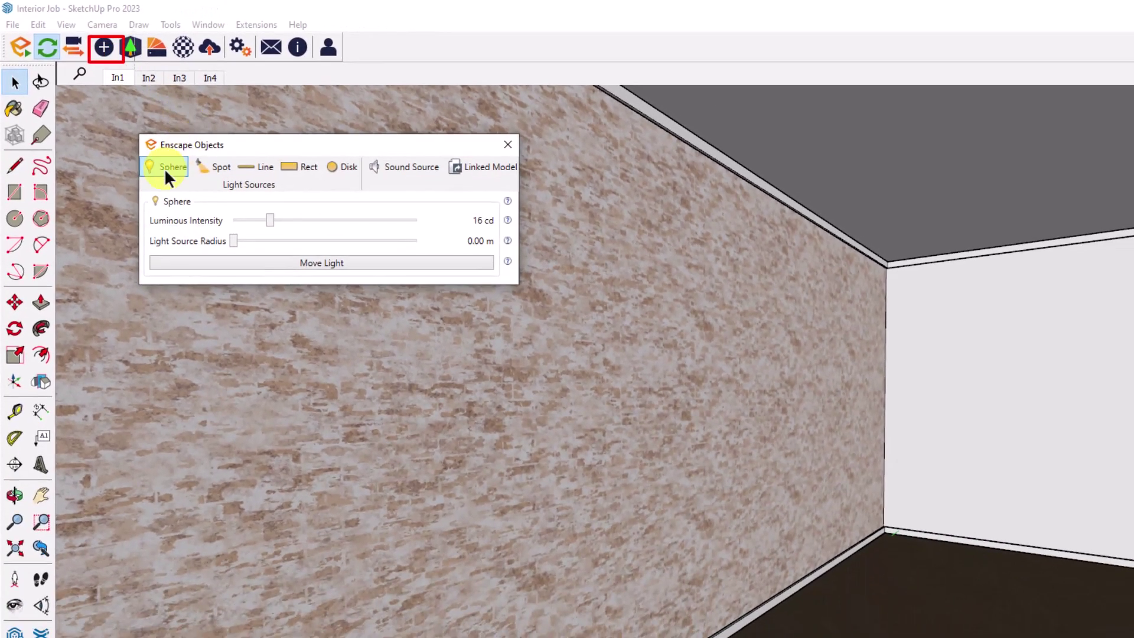
pyautogui.click(166, 168)
pyautogui.click(720, 228)
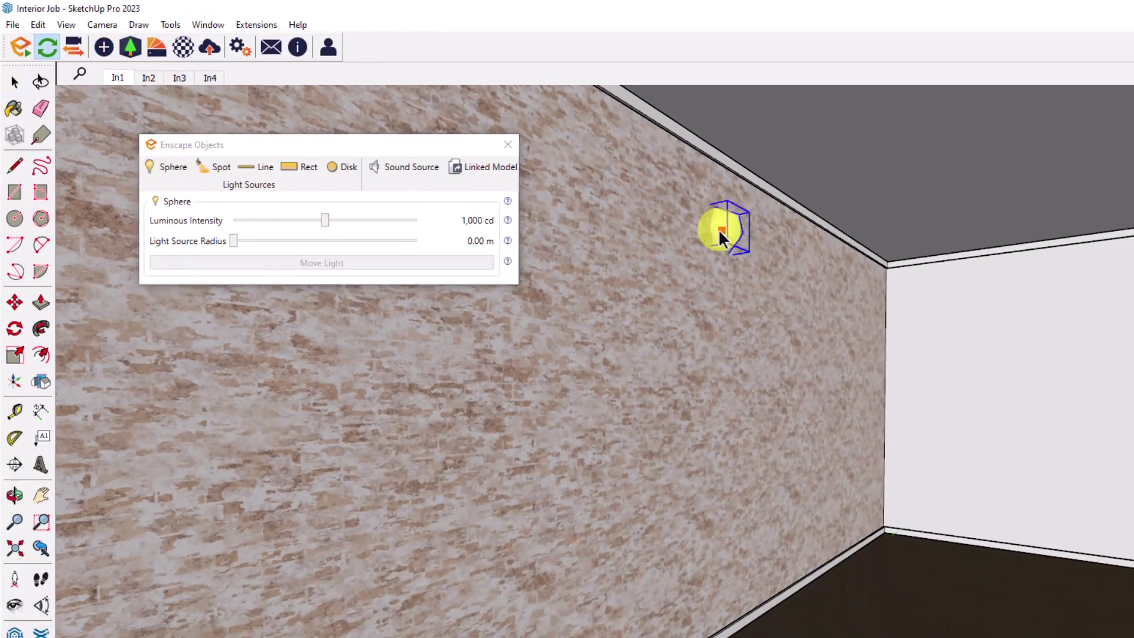
# Set the new sphere light's luminous intensity to 660 cd and close its settings
pyautogui.click(423, 221)
pyautogui.click(442, 246)
pyautogui.write('660')
pyautogui.press('Return')
pyautogui.click(508, 144)
# Move the sphere light off the brick wall into the room and try copying it along the wall
pyautogui.click(15, 302)
pyautogui.click(704, 210)
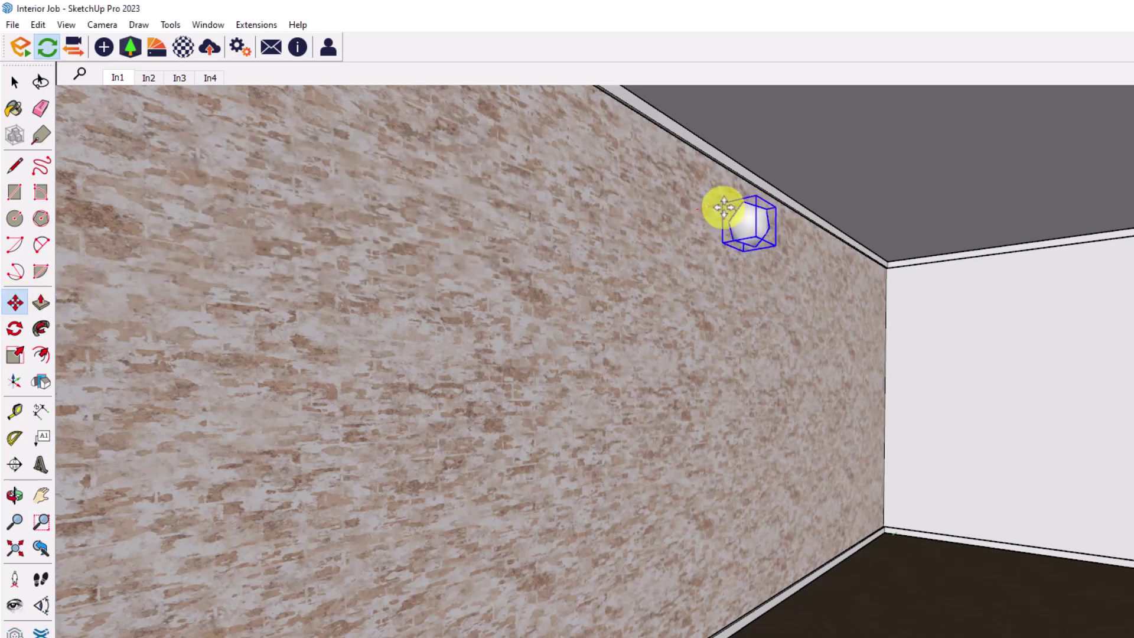
pyautogui.moveTo(735, 233)
pyautogui.mouseDown(button='middle')
pyautogui.moveTo(930, 244)
pyautogui.moveTo(741, 236)
pyautogui.mouseUp(button='middle')
pyautogui.click(532, 252)
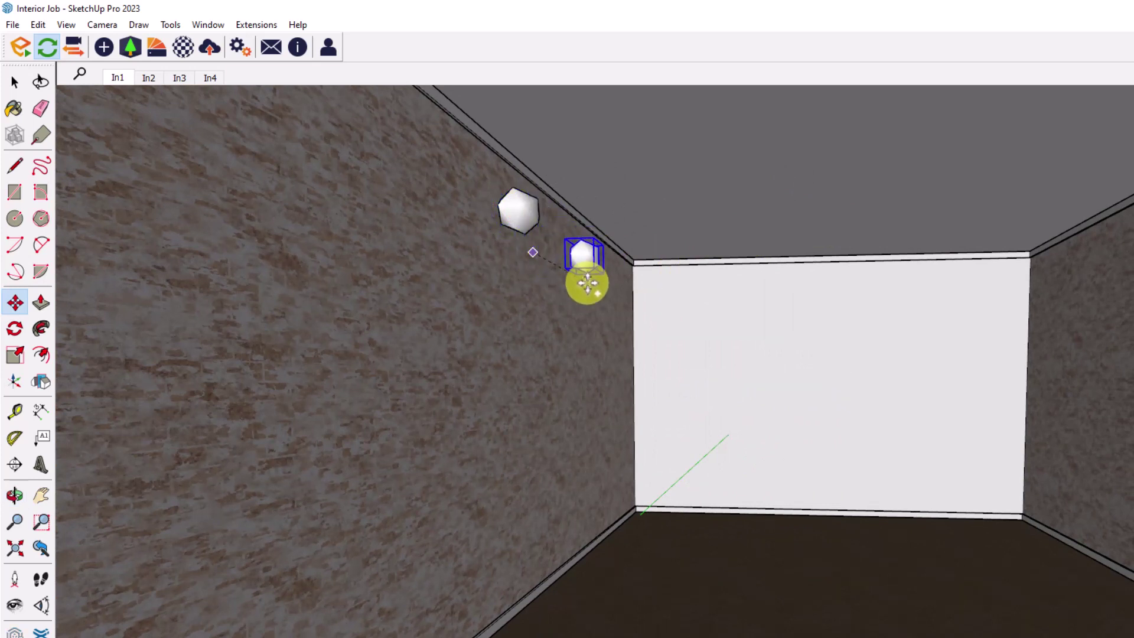
pyautogui.press('Escape')
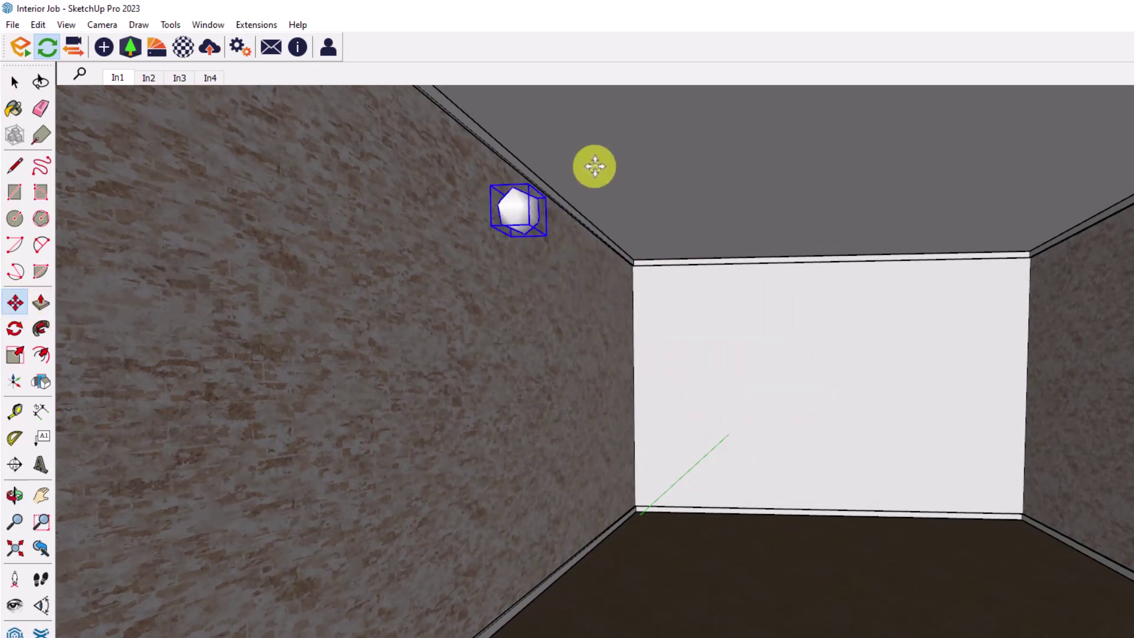
# Copy the sphere light along the brick wall to make a row of three
pyautogui.scroll(2, 591, 168)
pyautogui.click(479, 152)
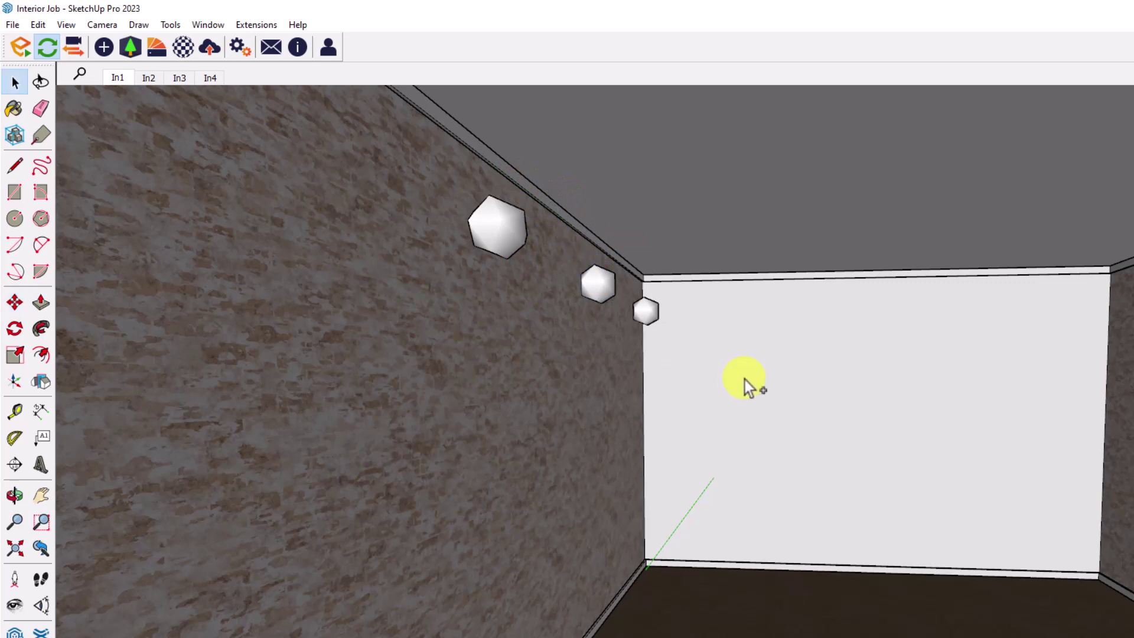
# Copy the row of three sphere lights across the room's width as a 2x array and return to the In1 scene
pyautogui.keyDown('ctrl'); pyautogui.click(597, 285); pyautogui.keyUp('ctrl')
pyautogui.keyDown('ctrl'); pyautogui.click(505, 245); pyautogui.keyUp('ctrl')
pyautogui.scroll(-2, 416, 276)
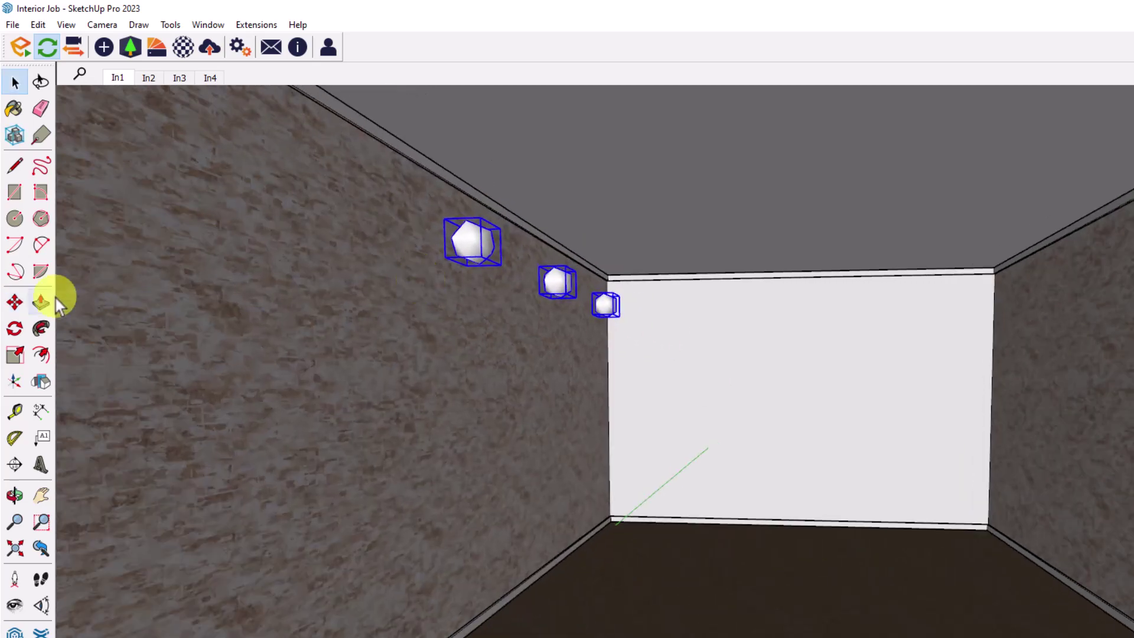
pyautogui.click(15, 303)
pyautogui.scroll(1, 679, 347)
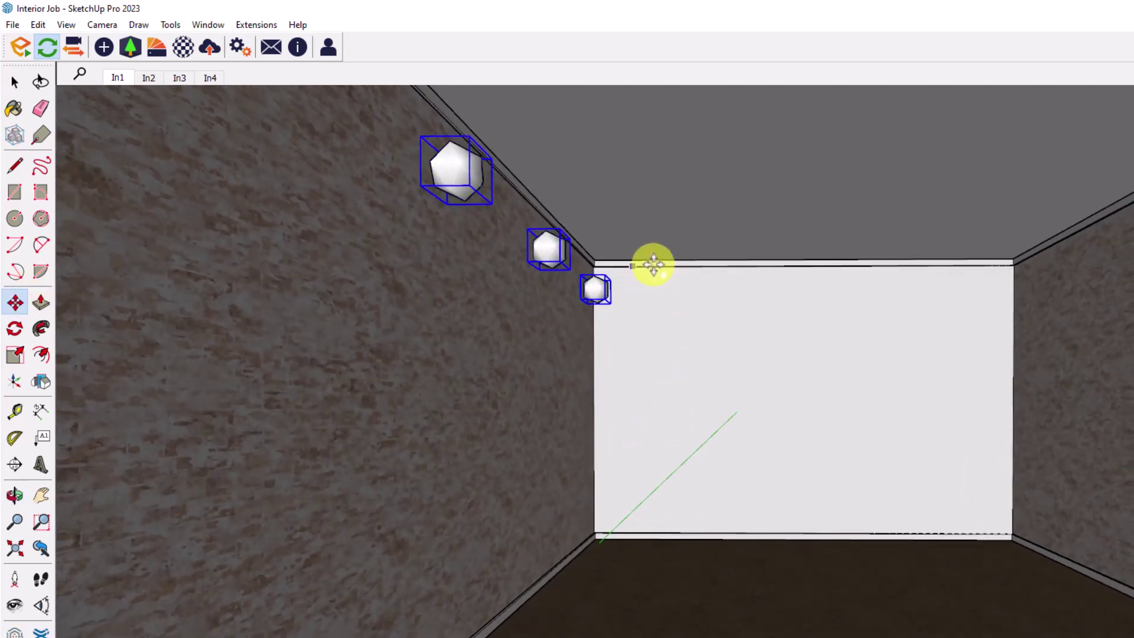
pyautogui.keyDown('ctrl'); pyautogui.click(633, 265); pyautogui.keyUp('ctrl')
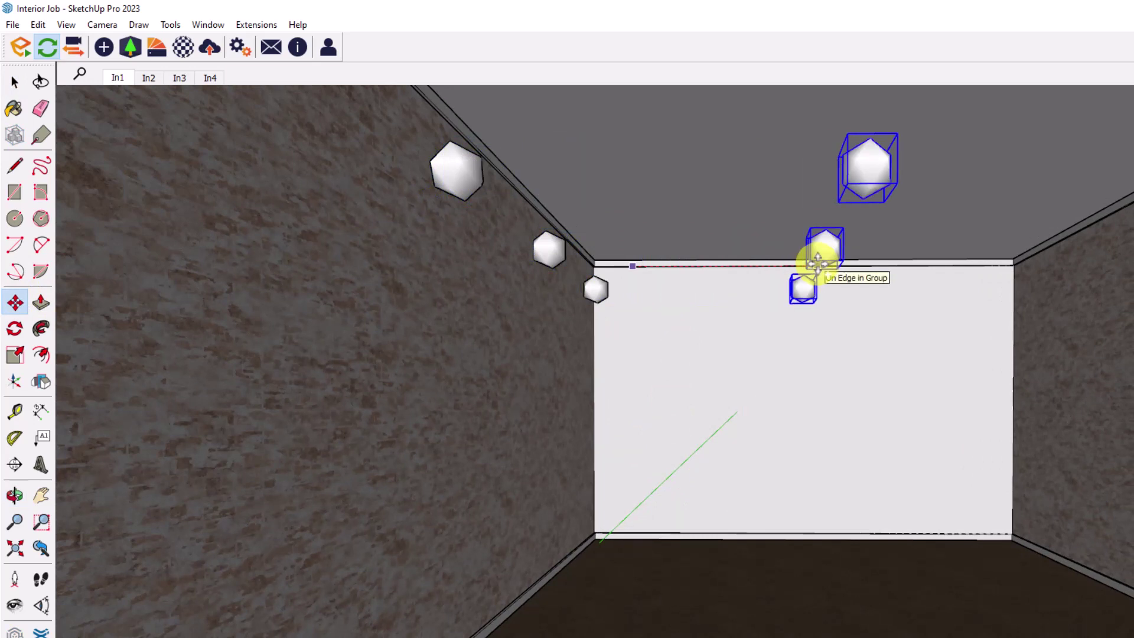
pyautogui.click(817, 262)
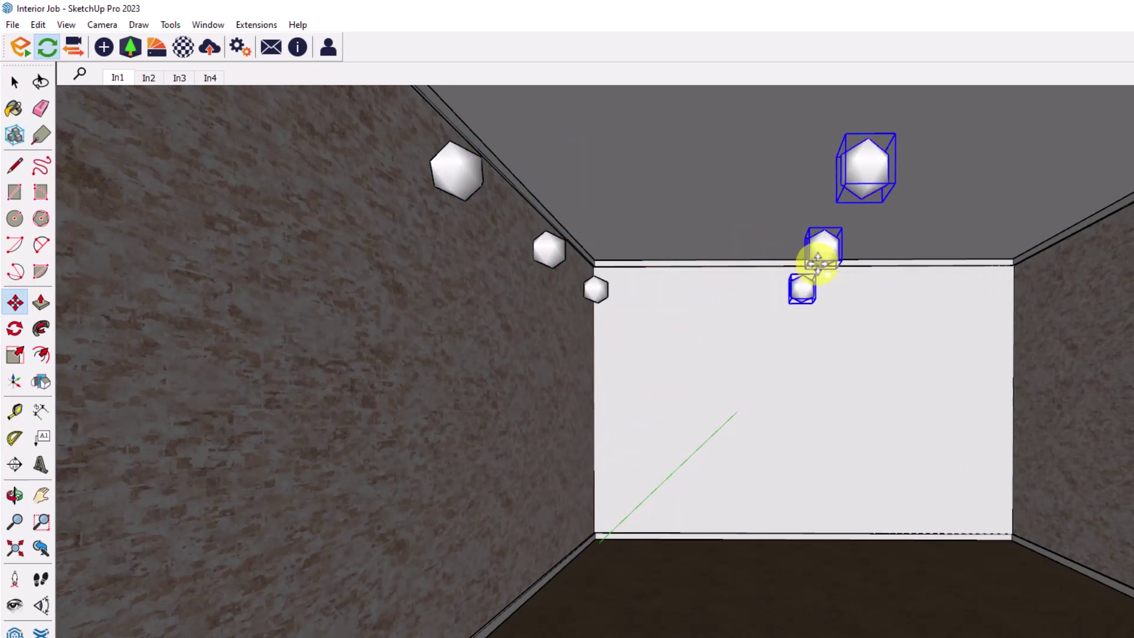
pyautogui.write('2x')
pyautogui.press('Return')
pyautogui.press('space')
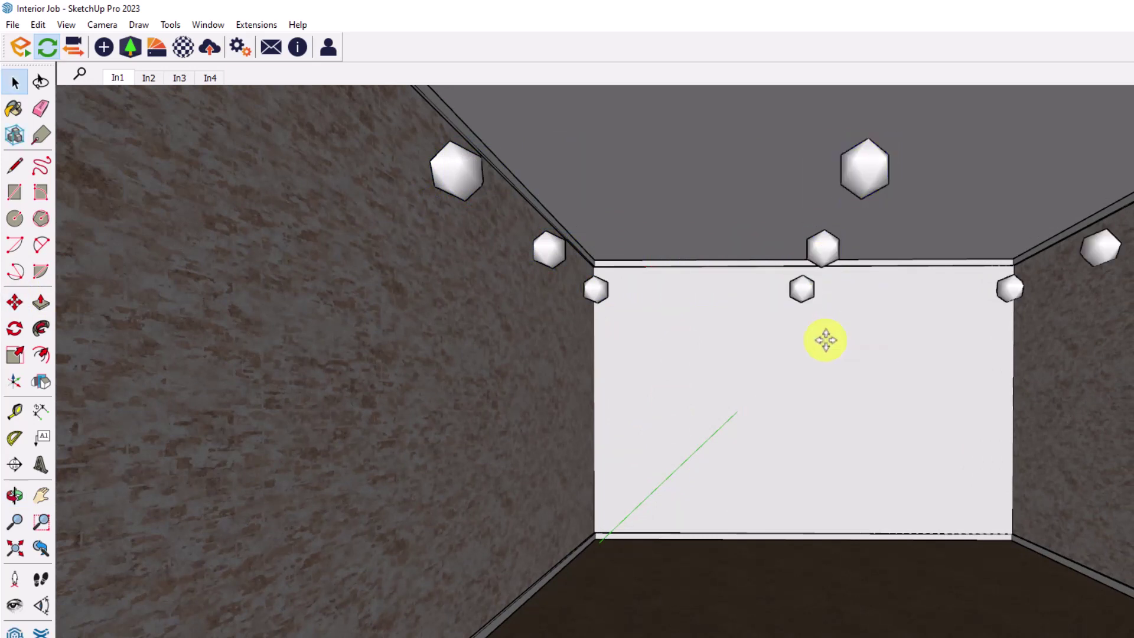
pyautogui.click(119, 81)
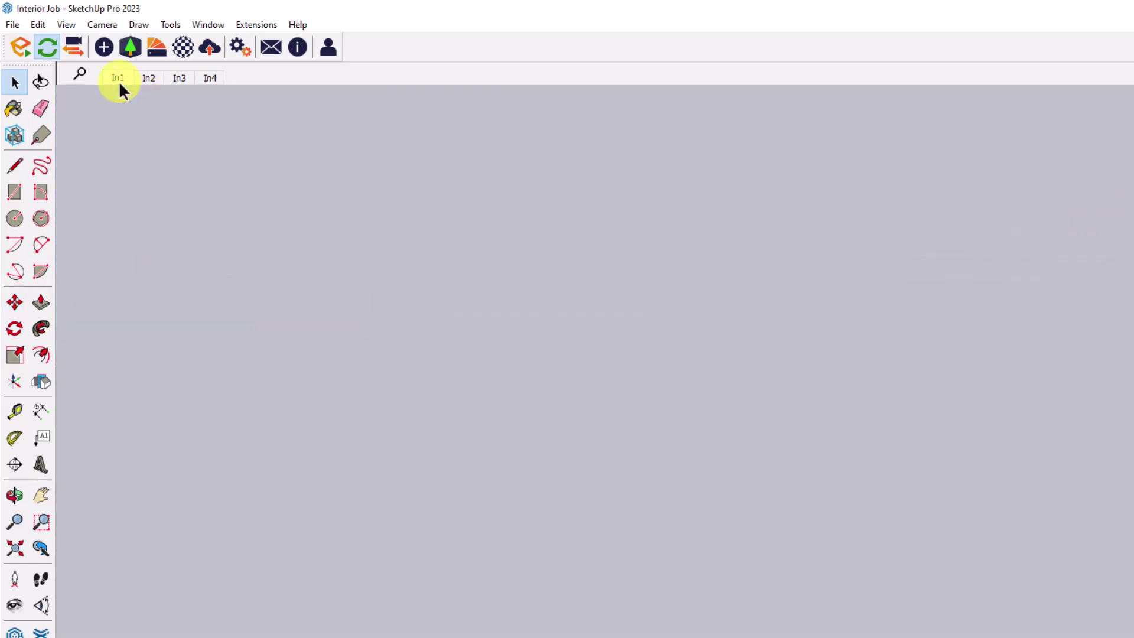
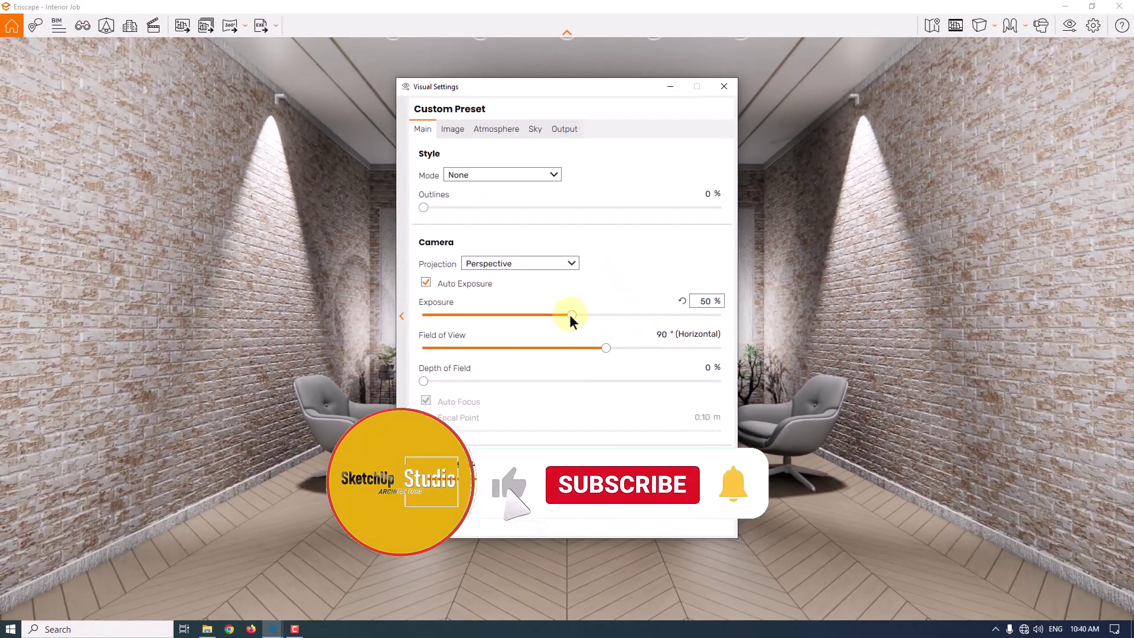
# Close the Enscape visual settings and arrange the SketchUp model window side by side with the render window
pyautogui.click(724, 87)
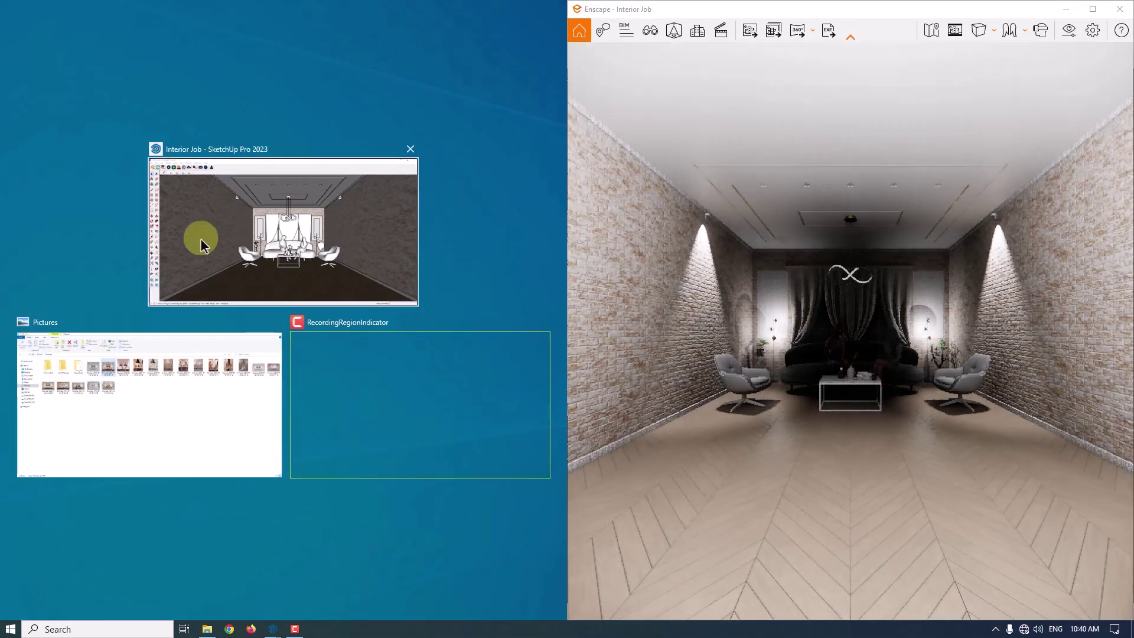
pyautogui.click(194, 241)
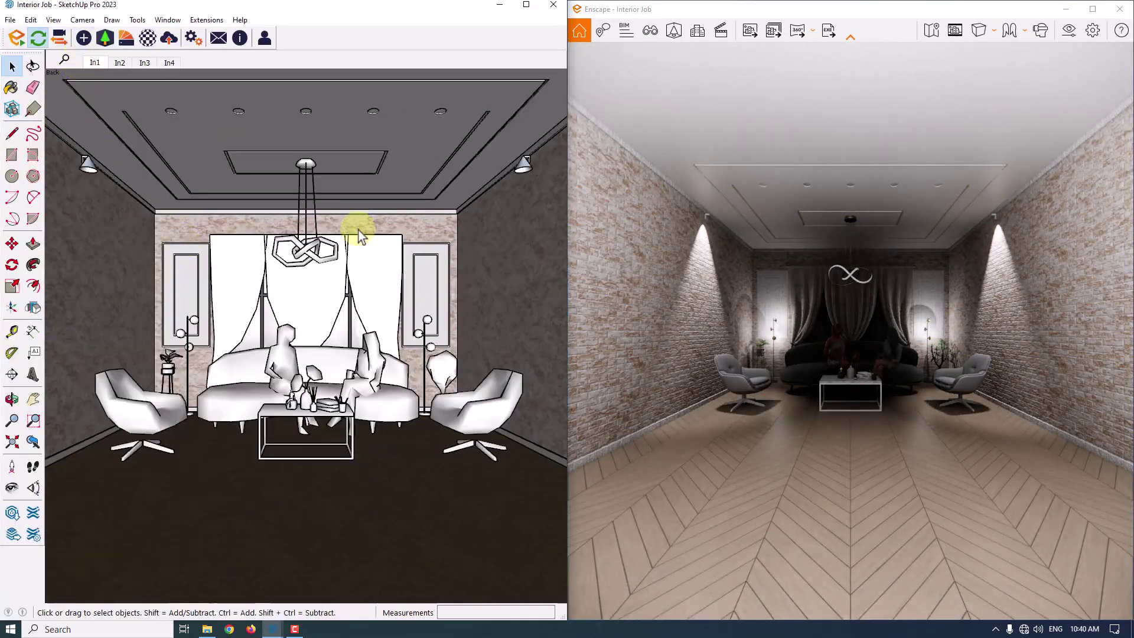
# Open the Enscape settings of the spot light at the right-hand wall fixture and lower its luminous intensity to 303 cd
pyautogui.scroll(5, 530, 165)
pyautogui.click(520, 162)
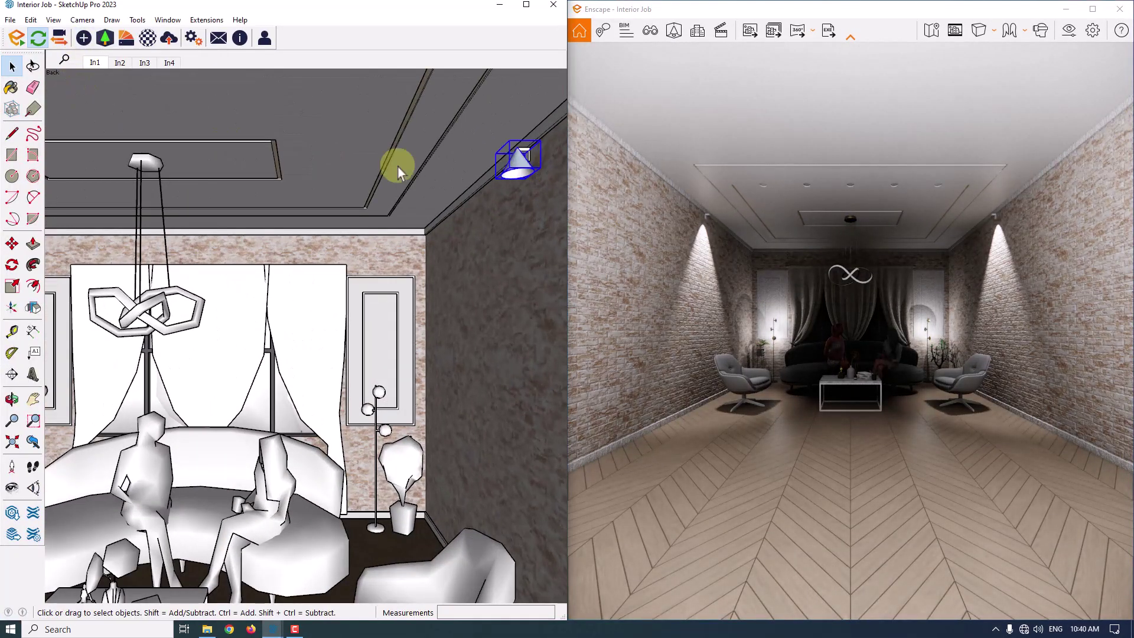
pyautogui.click(84, 45)
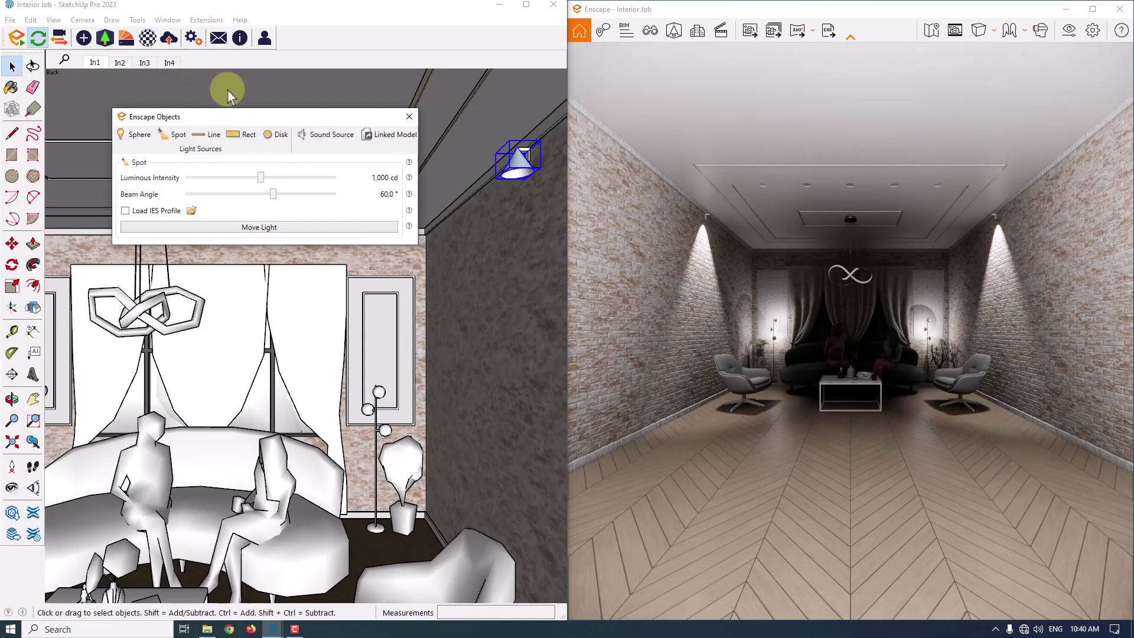
pyautogui.moveTo(261, 177)
pyautogui.mouseDown()
pyautogui.moveTo(221, 180)
pyautogui.moveTo(248, 180)
pyautogui.mouseUp()
pyautogui.click(525, 158)
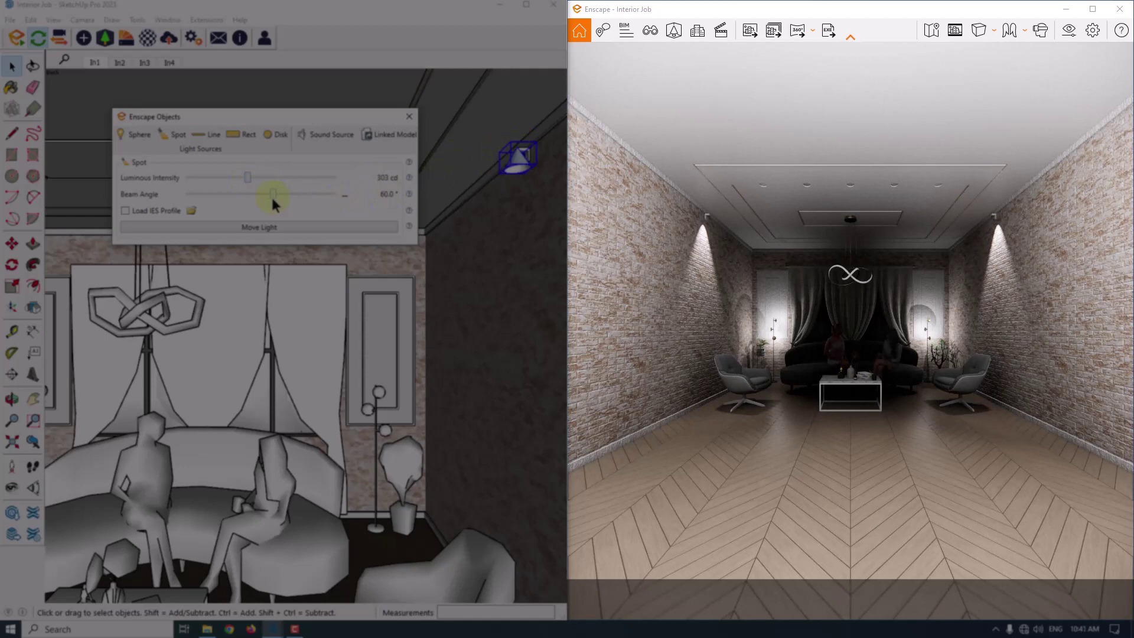
# Narrow the spot light's beam angle to 40°
pyautogui.moveTo(271, 198); pyautogui.dragTo(248, 196)
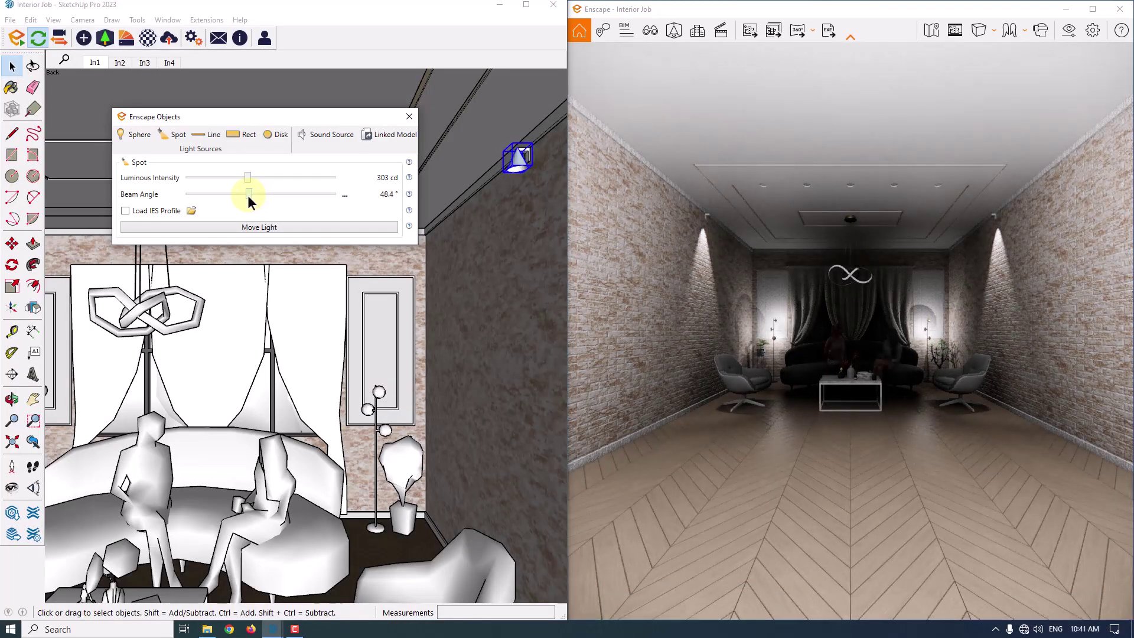
pyautogui.click(344, 195)
pyautogui.click(361, 215)
pyautogui.write('40')
pyautogui.press('Return')
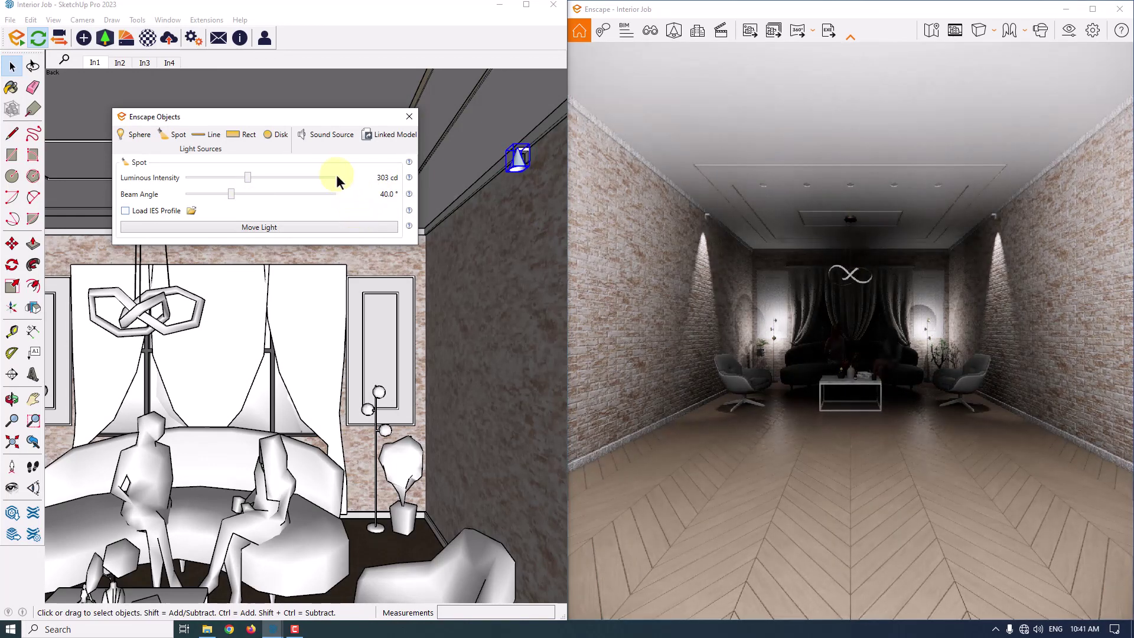
# Set the spot light's luminous intensity to 278 cd and close its settings
pyautogui.click(343, 178)
pyautogui.click(349, 200)
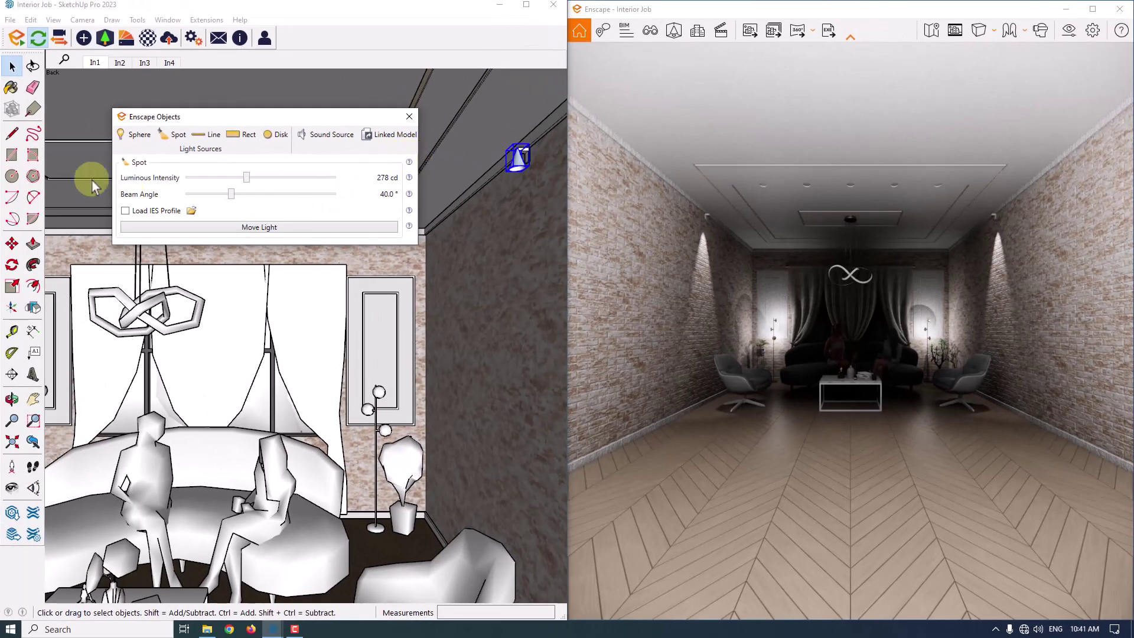
pyautogui.click(409, 117)
# Move the spot light about 0.06 m closer to its wall bracket
pyautogui.click(12, 243)
pyautogui.scroll(5, 525, 178)
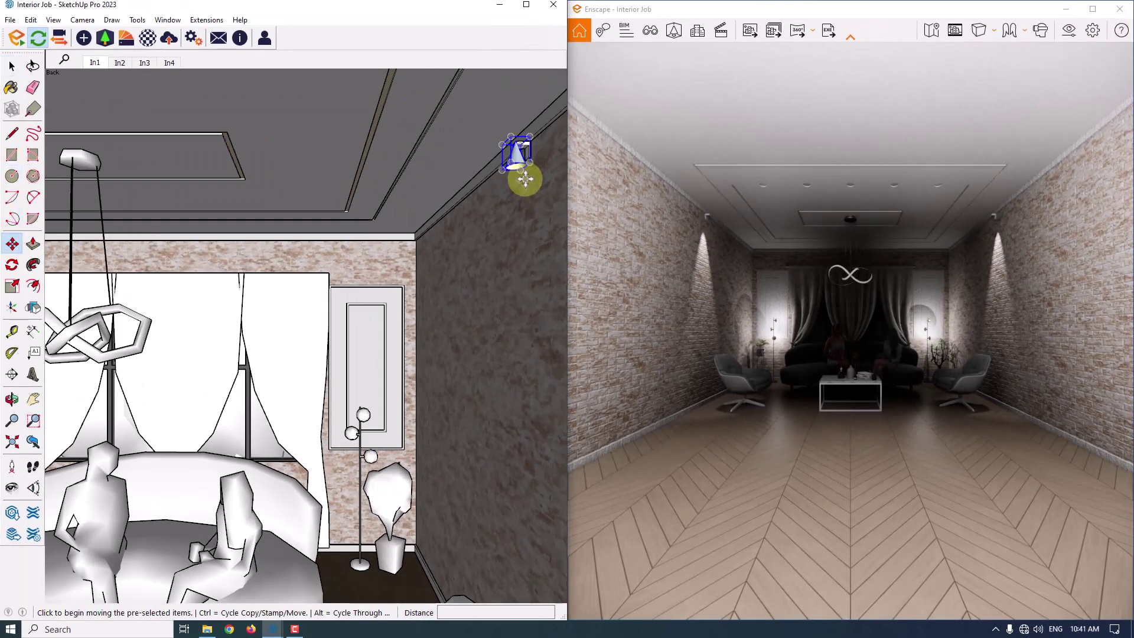
pyautogui.scroll(2, 532, 142)
pyautogui.scroll(3, 502, 154)
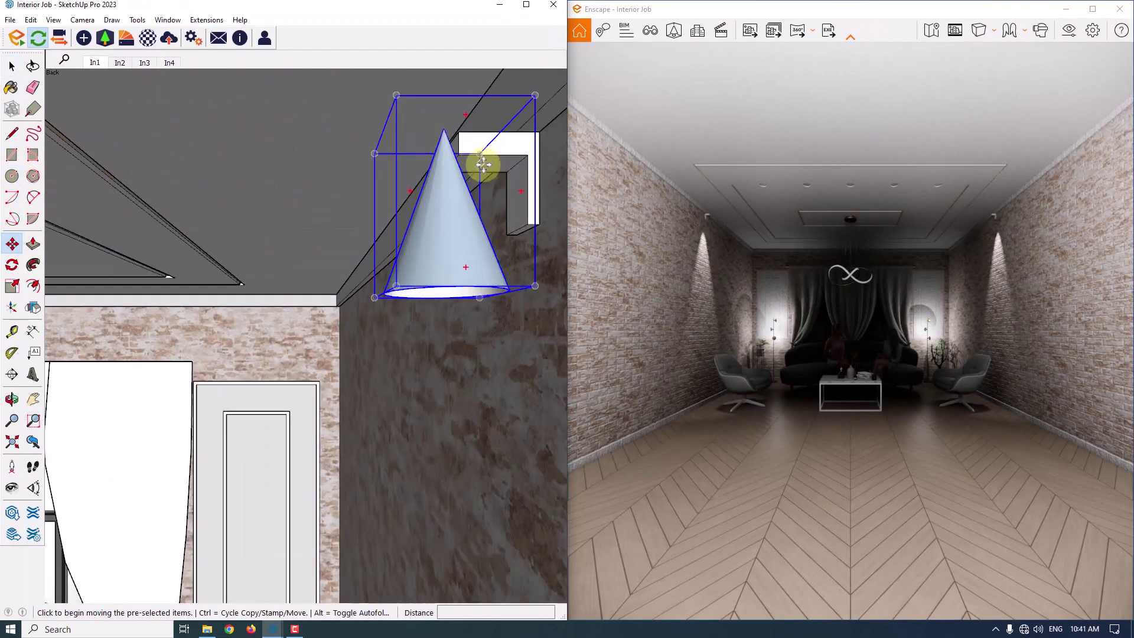
pyautogui.moveTo(507, 166); pyautogui.dragTo(500, 127, button='middle')
pyautogui.click(470, 158)
pyautogui.click(509, 195)
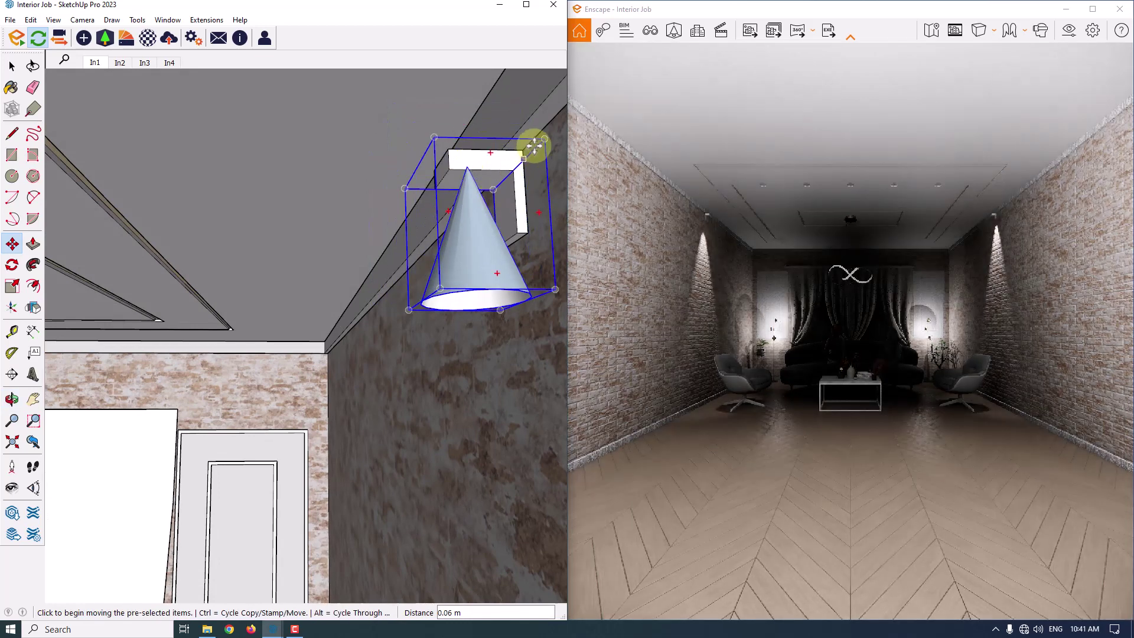
# Shift the spot light 0.025 m sideways along the wall, starting from its bounding-box corner at the bracket
pyautogui.click(545, 139)
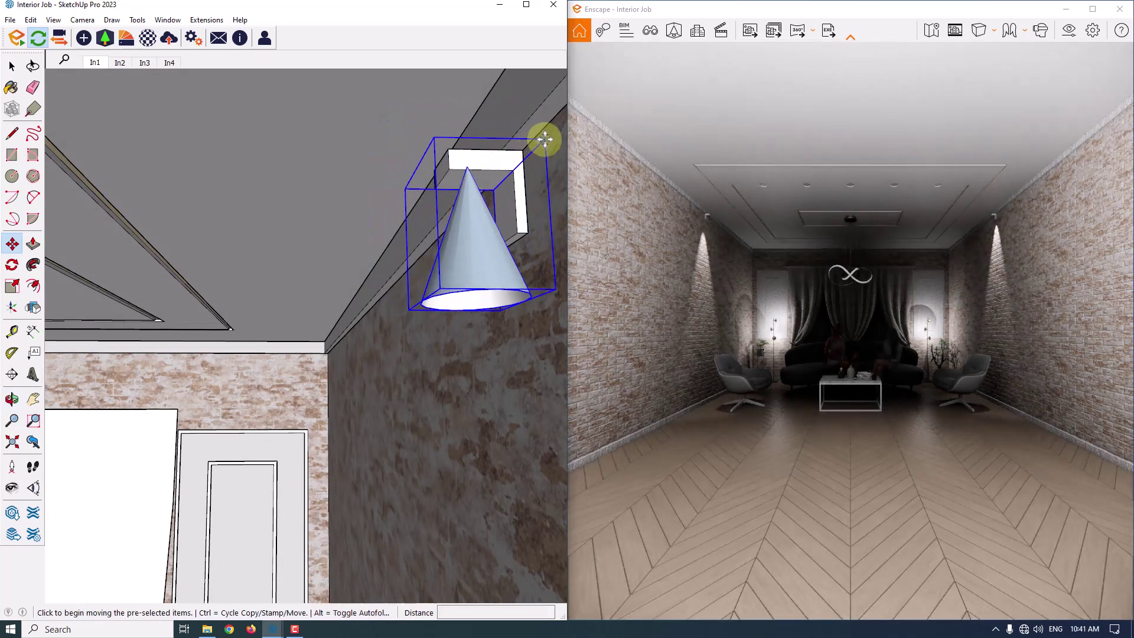
pyautogui.click(511, 173)
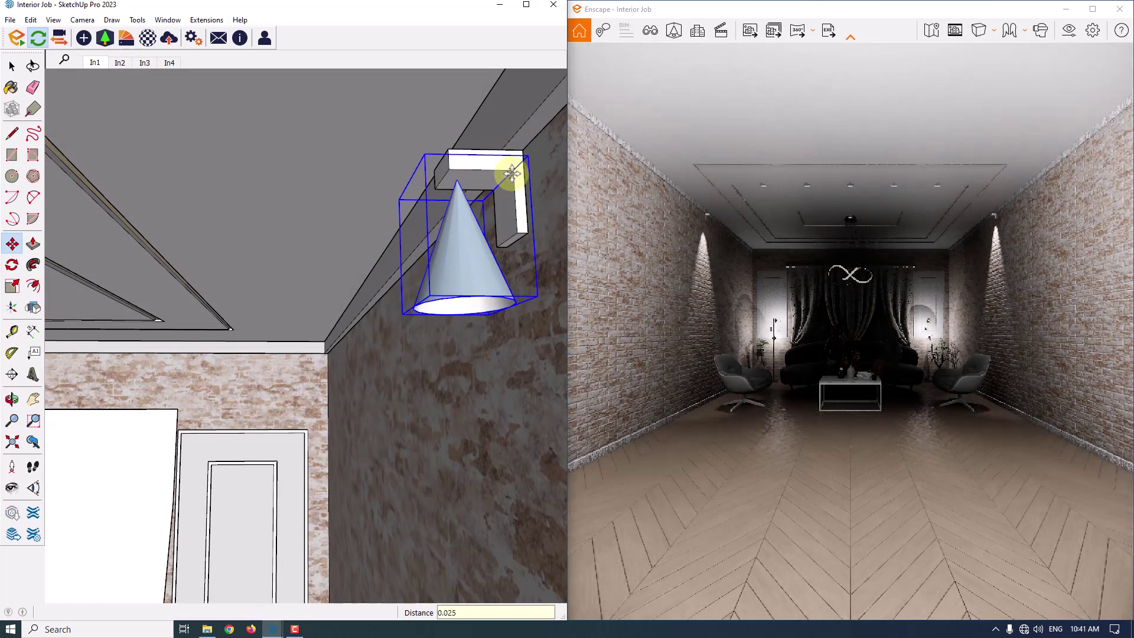
pyautogui.press('space')
# Move the spot light another 0.025 m against the bracket, working from the fixture's opposite side
pyautogui.moveTo(512, 183)
pyautogui.mouseDown(button='middle')
pyautogui.moveTo(375, 236)
pyautogui.moveTo(597, 270)
pyautogui.moveTo(294, 255)
pyautogui.moveTo(469, 144)
pyautogui.moveTo(440, 121)
pyautogui.mouseUp(button='middle')
pyautogui.press('m')
pyautogui.scroll(3, 379, 184)
pyautogui.click(12, 244)
pyautogui.scroll(5, 384, 142)
pyautogui.click(405, 112)
pyautogui.scroll(-2, 390, 127)
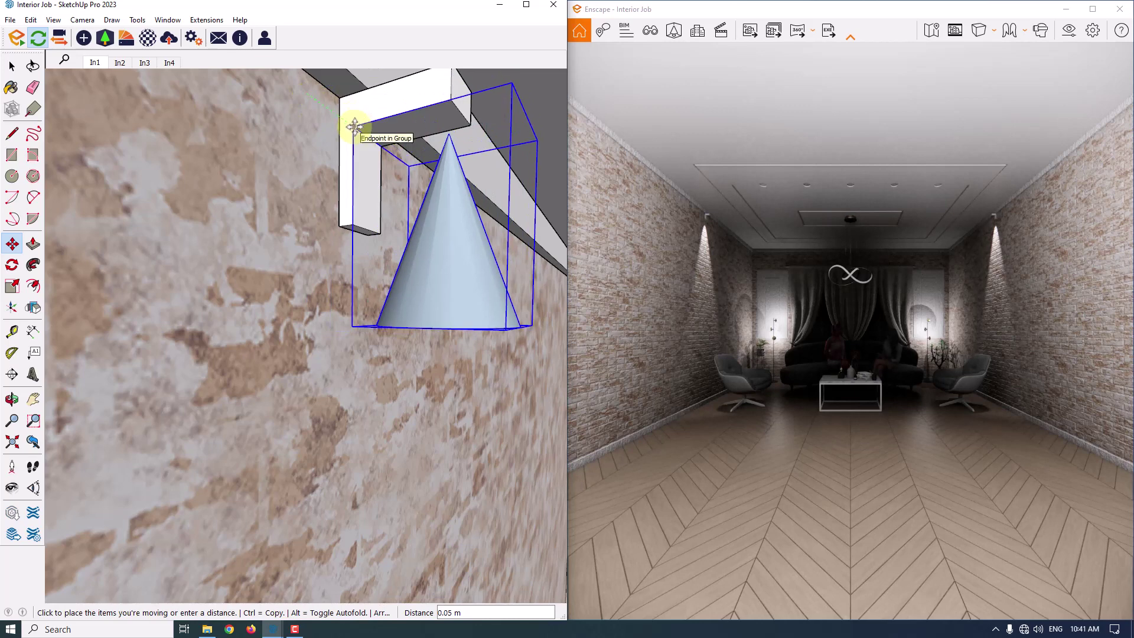
pyautogui.write('0.025')
pyautogui.press('Return')
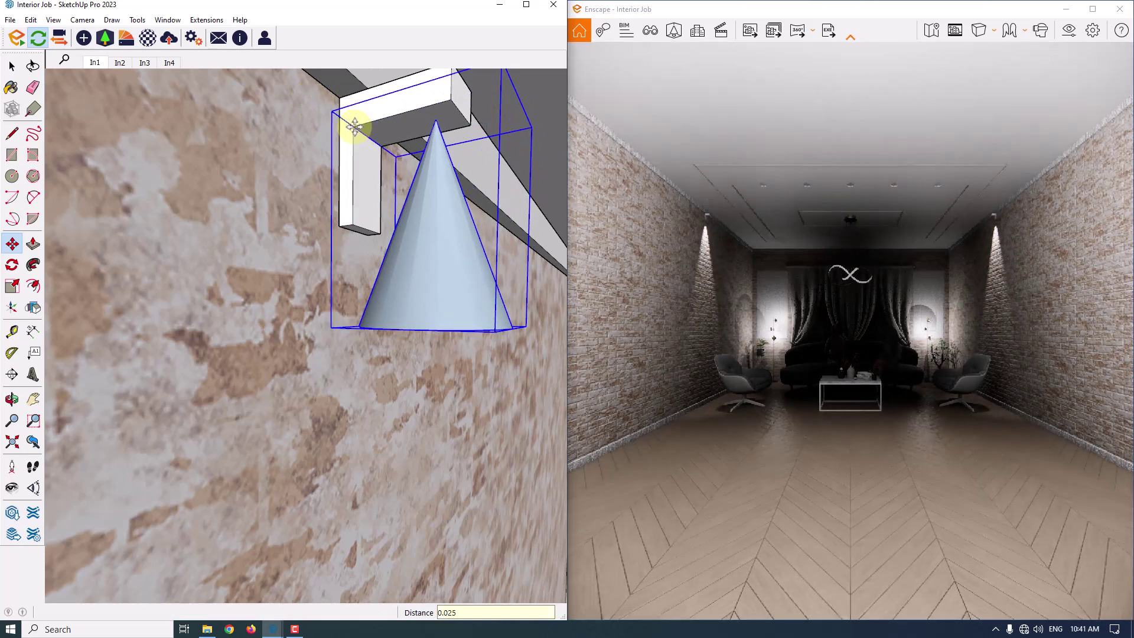
pyautogui.press('space')
# Deselect the spot light and select the sphere light in the lower globe of the floor lamp beside the potted plant
pyautogui.scroll(-3, 406, 190)
pyautogui.press('Escape')
pyautogui.scroll(-3, 416, 201)
pyautogui.moveTo(518, 337)
pyautogui.mouseDown(button='middle')
pyautogui.moveTo(347, 152)
pyautogui.moveTo(347, 172)
pyautogui.mouseUp(button='middle')
pyautogui.scroll(3, 351, 290)
pyautogui.scroll(3, 351, 289)
pyautogui.moveTo(347, 329)
pyautogui.mouseDown(button='middle')
pyautogui.moveTo(254, 337)
pyautogui.moveTo(357, 347)
pyautogui.mouseUp(button='middle')
pyautogui.scroll(2, 357, 347)
pyautogui.press('space')
pyautogui.click(319, 329)
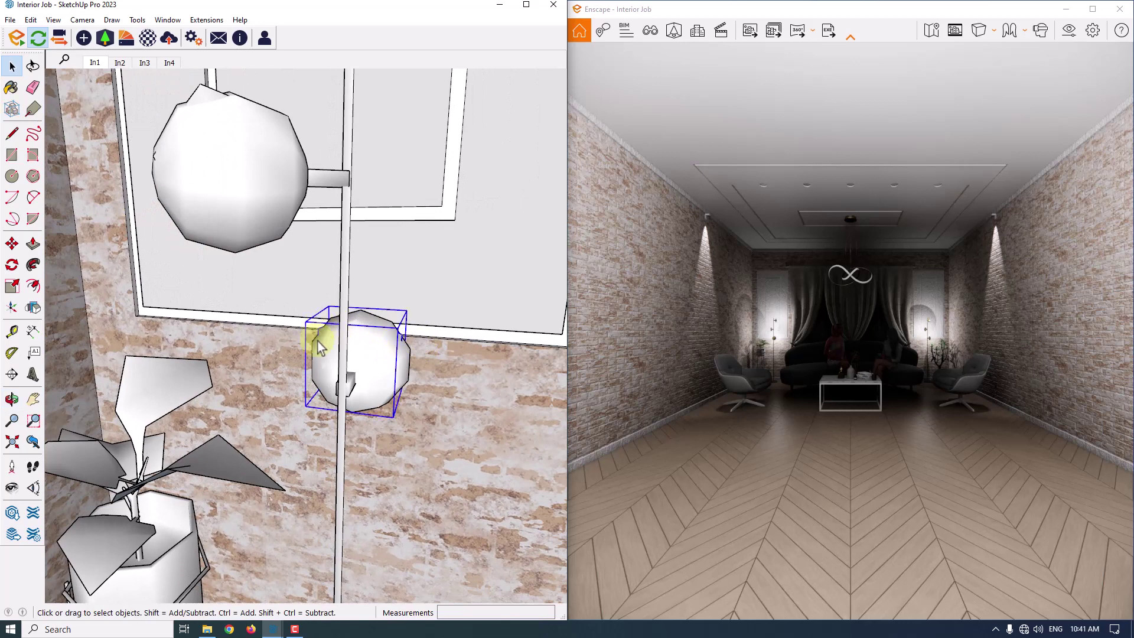
pyautogui.scroll(3, 316, 340)
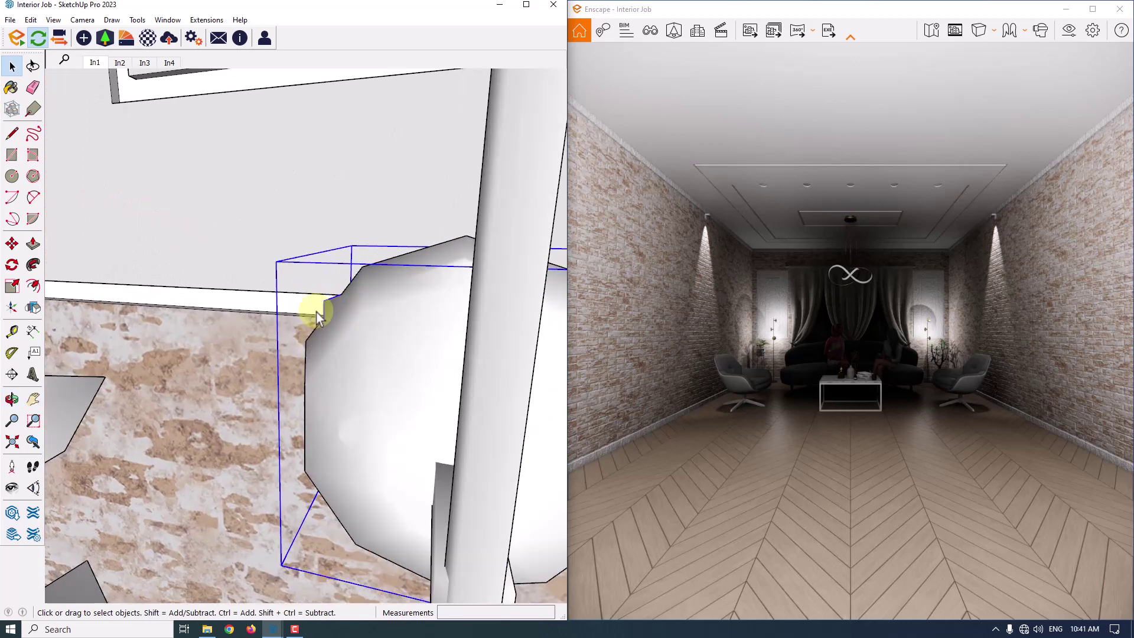
# Bring the Enscape view closer to the sofa and raise the selected lamp sphere light's luminous intensity to 2,089 cd
pyautogui.scroll(5, 859, 359)
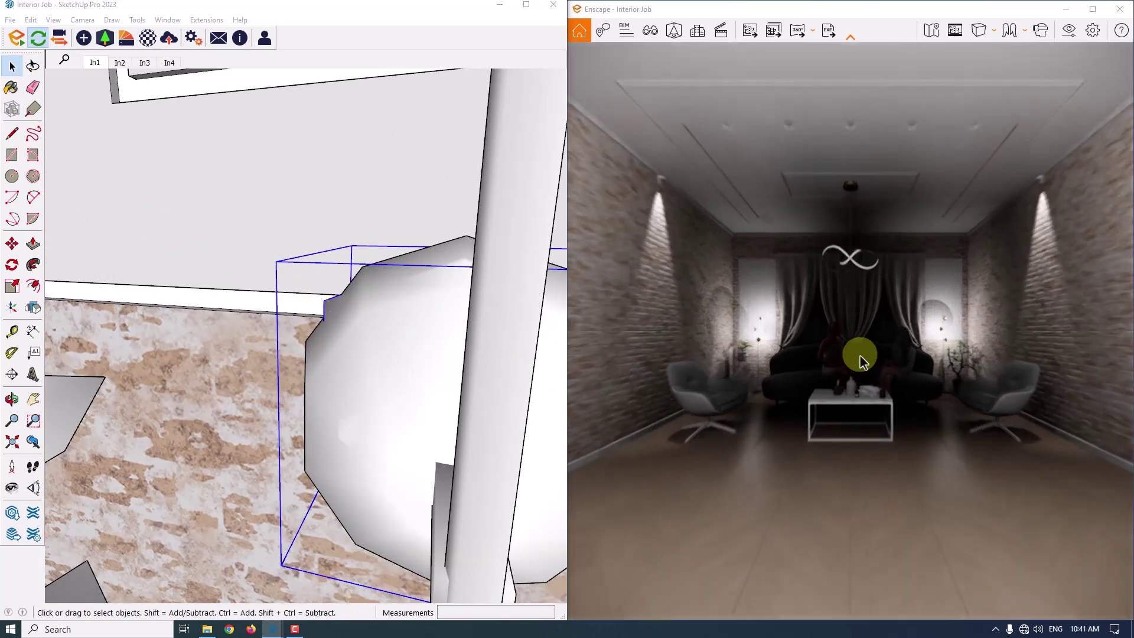
pyautogui.scroll(-5, 860, 358)
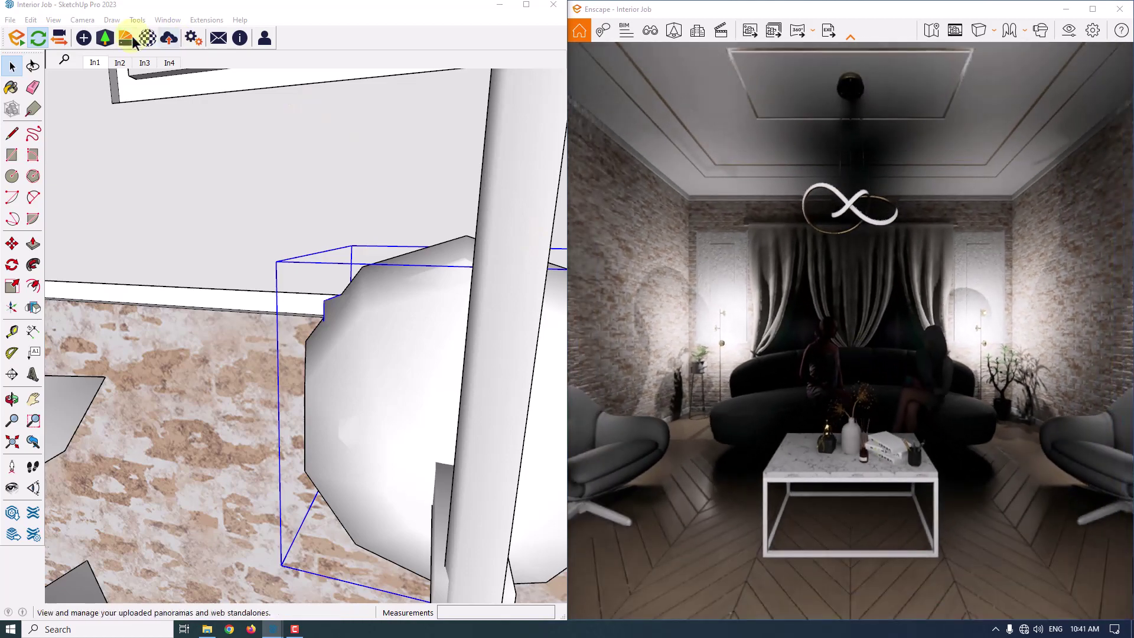
pyautogui.click(84, 38)
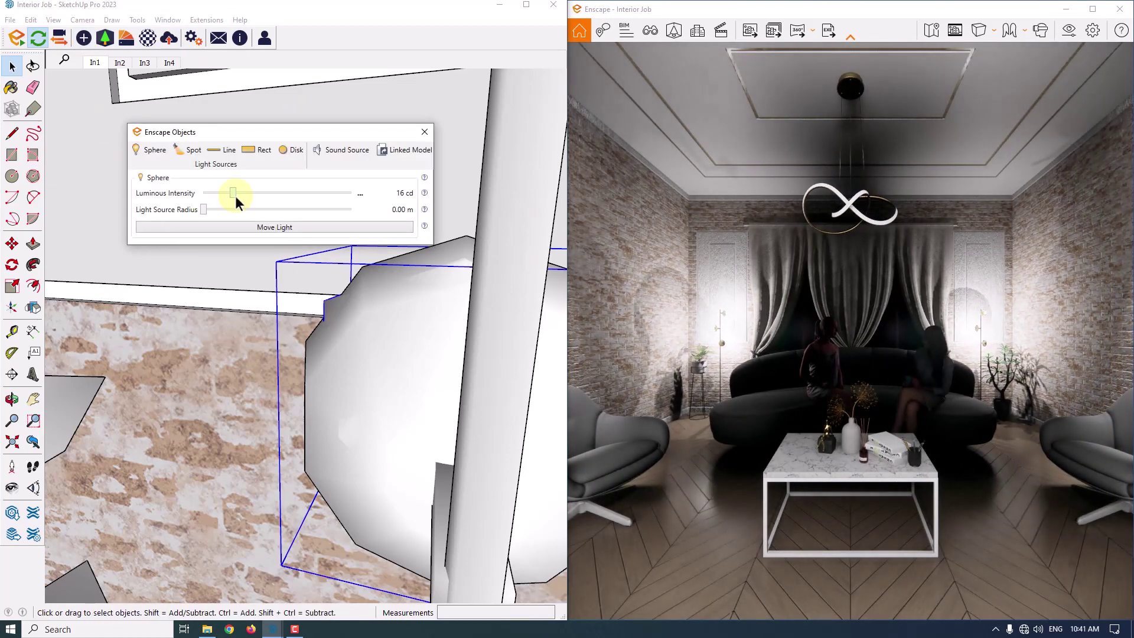
pyautogui.moveTo(232, 190); pyautogui.dragTo(283, 193)
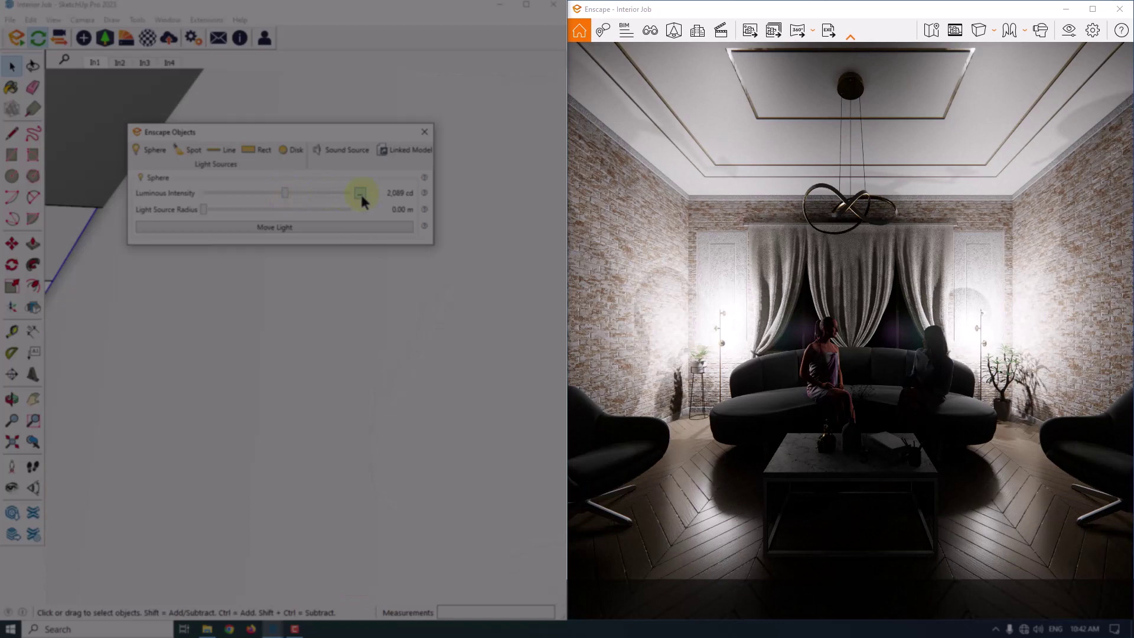
# Reduce the lamp sphere light's luminous intensity to 56 cd
pyautogui.click(361, 193)
pyautogui.click(367, 211)
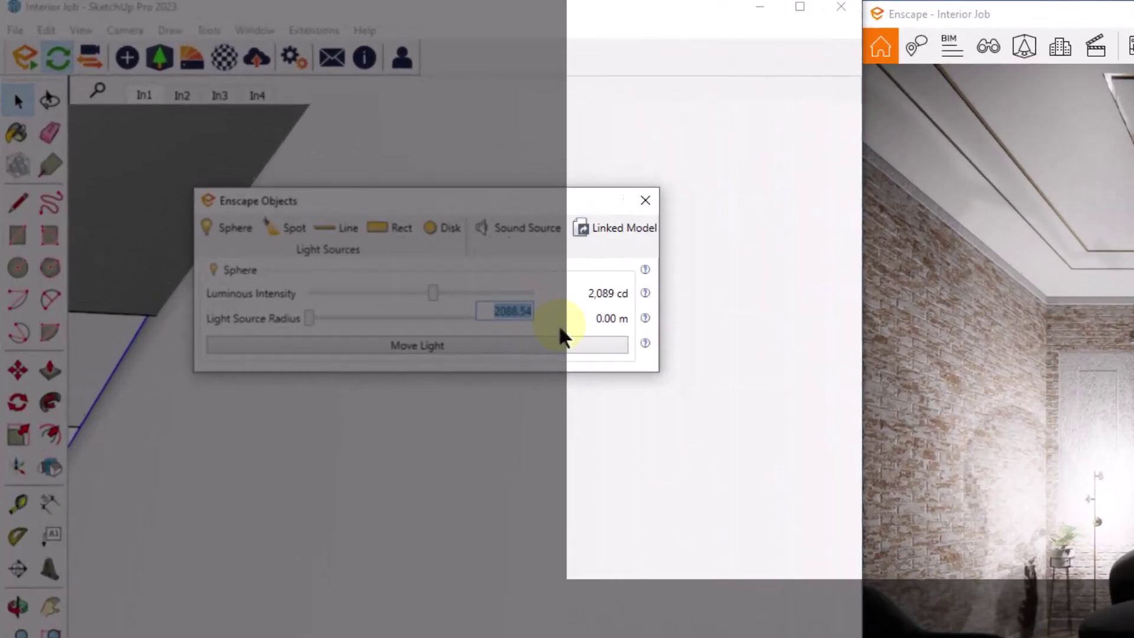
pyautogui.write('56')
pyautogui.press('Return')
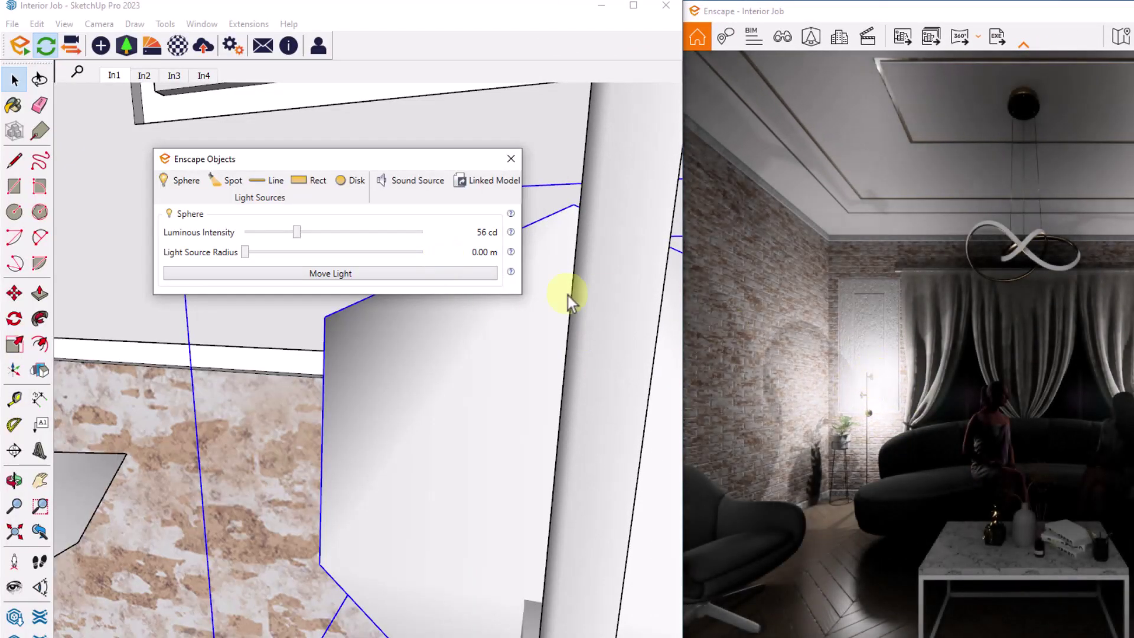
# Set the lamp sphere light's luminous intensity to 20 cd
pyautogui.click(430, 233)
pyautogui.click(452, 255)
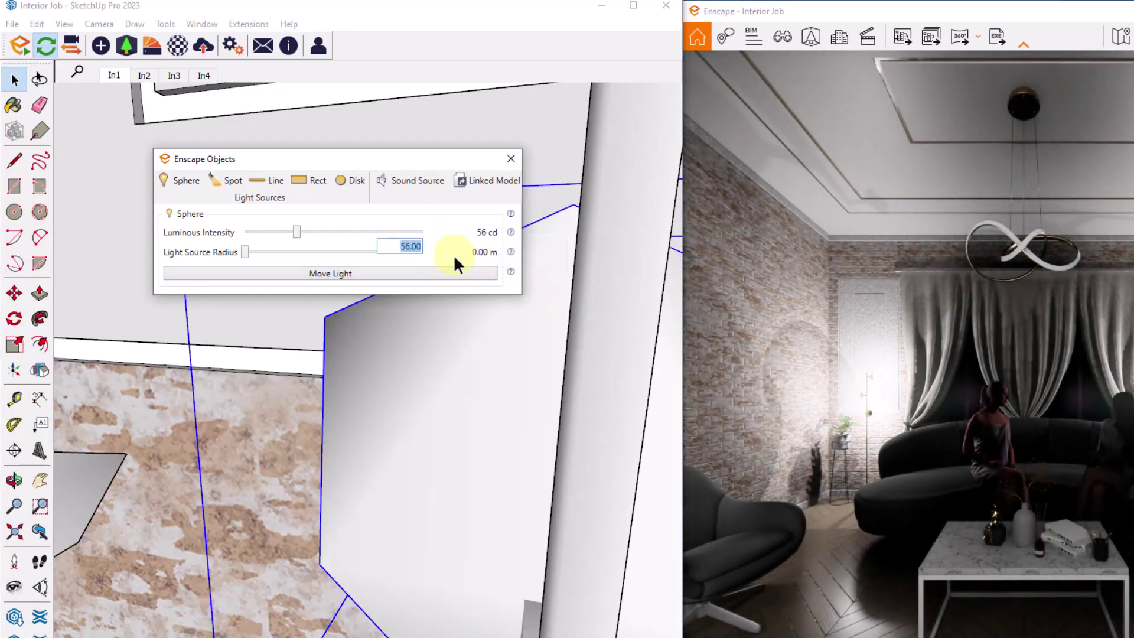
pyautogui.write('20')
pyautogui.press('Return')
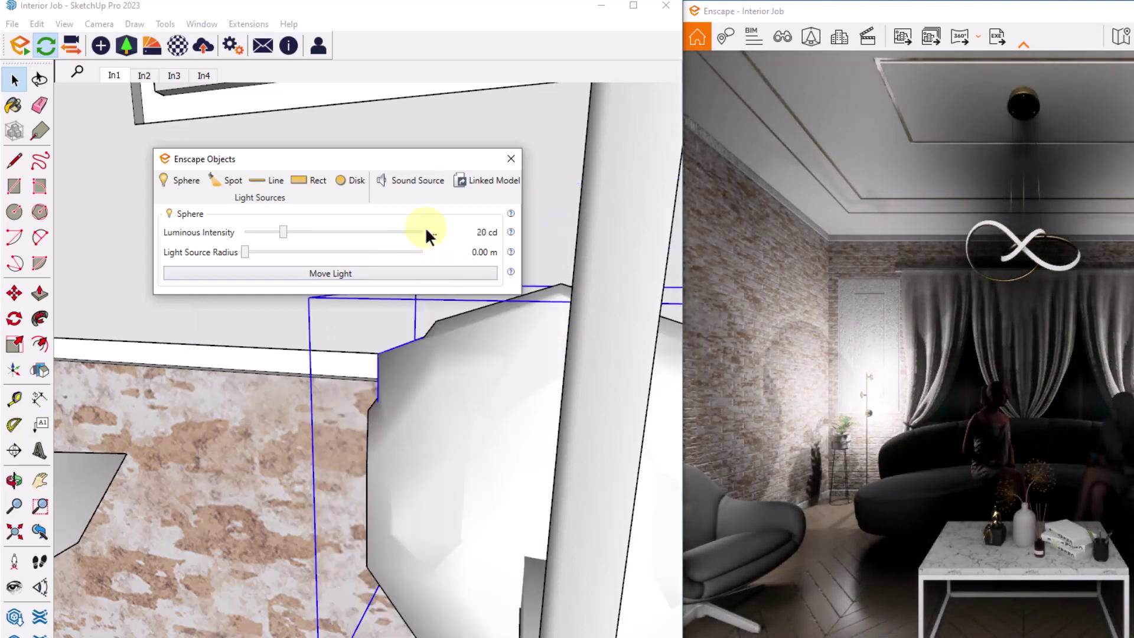
# Set the lower lamp sphere light's luminous intensity to 46 cd and close the light's settings
pyautogui.click(429, 233)
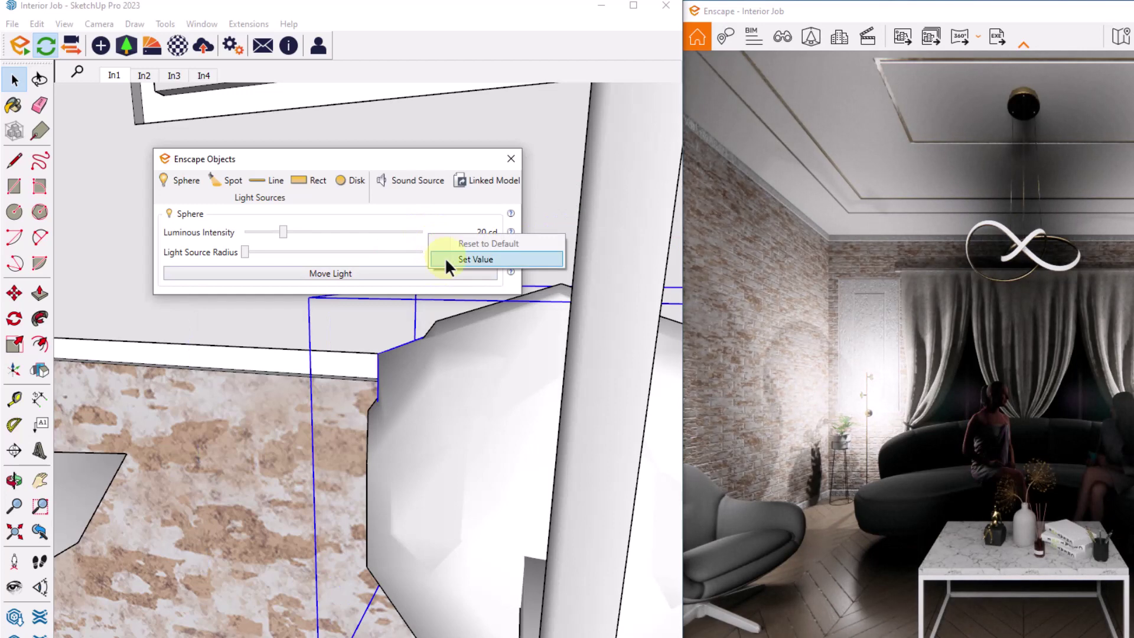
pyautogui.click(446, 260)
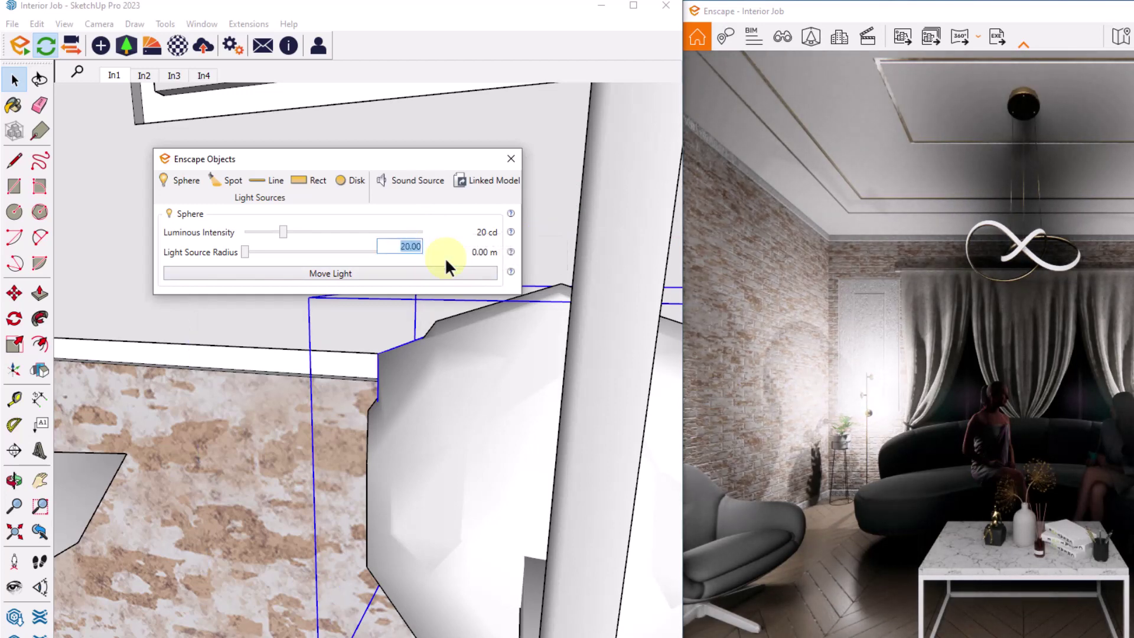
pyautogui.write('46')
pyautogui.press('Return')
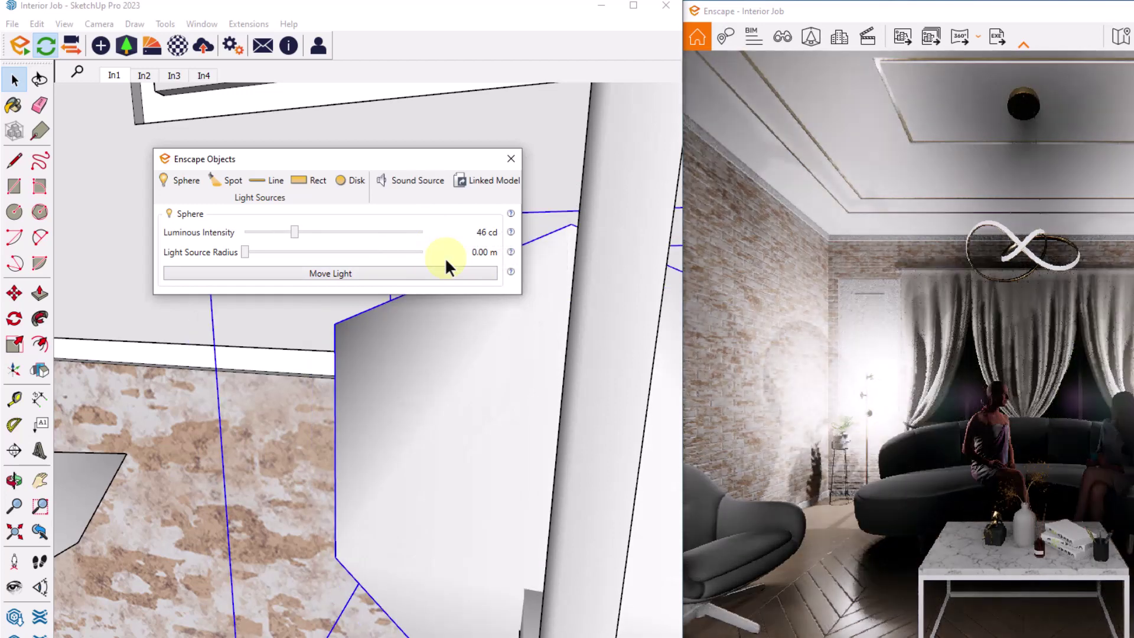
pyautogui.click(501, 162)
# Reopen the settings of the sphere light in the lamp's lower globe and raise its luminous intensity to 160 cd
pyautogui.scroll(5, 501, 162)
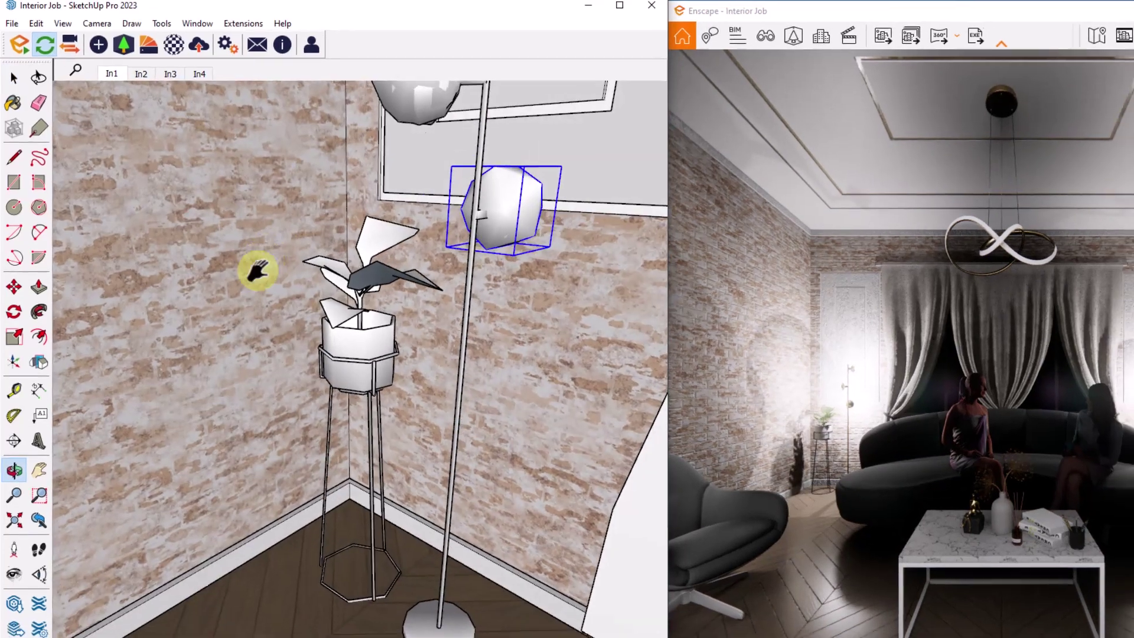
pyautogui.scroll(-3, 258, 271)
pyautogui.scroll(4, 428, 407)
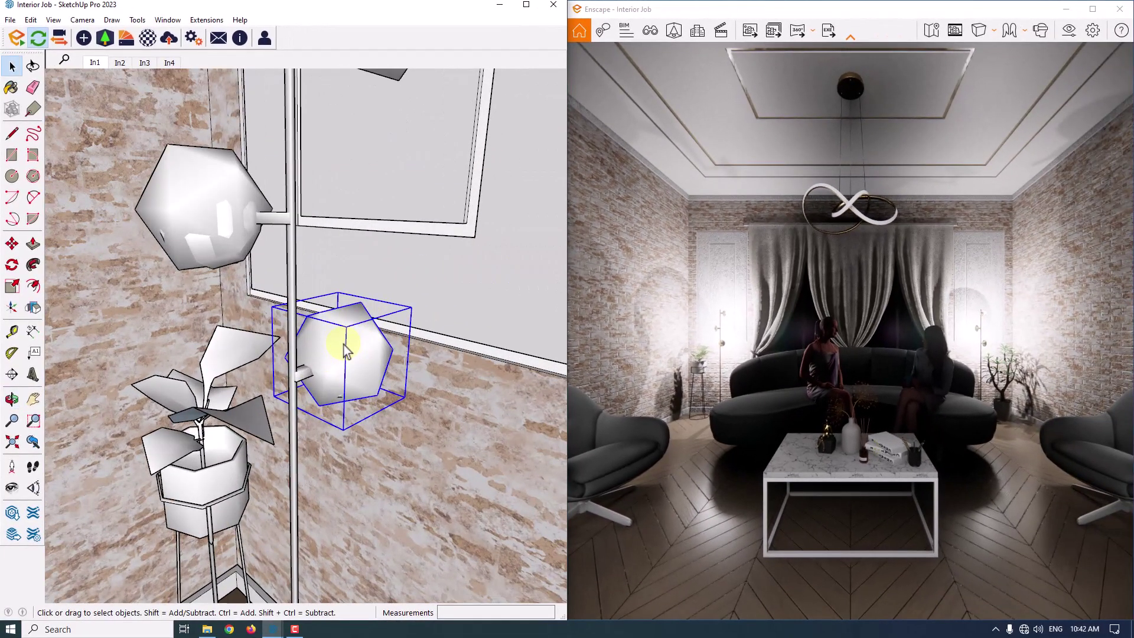
pyautogui.click(89, 49)
pyautogui.rightClick(377, 210)
pyautogui.click(383, 231)
pyautogui.write('16')
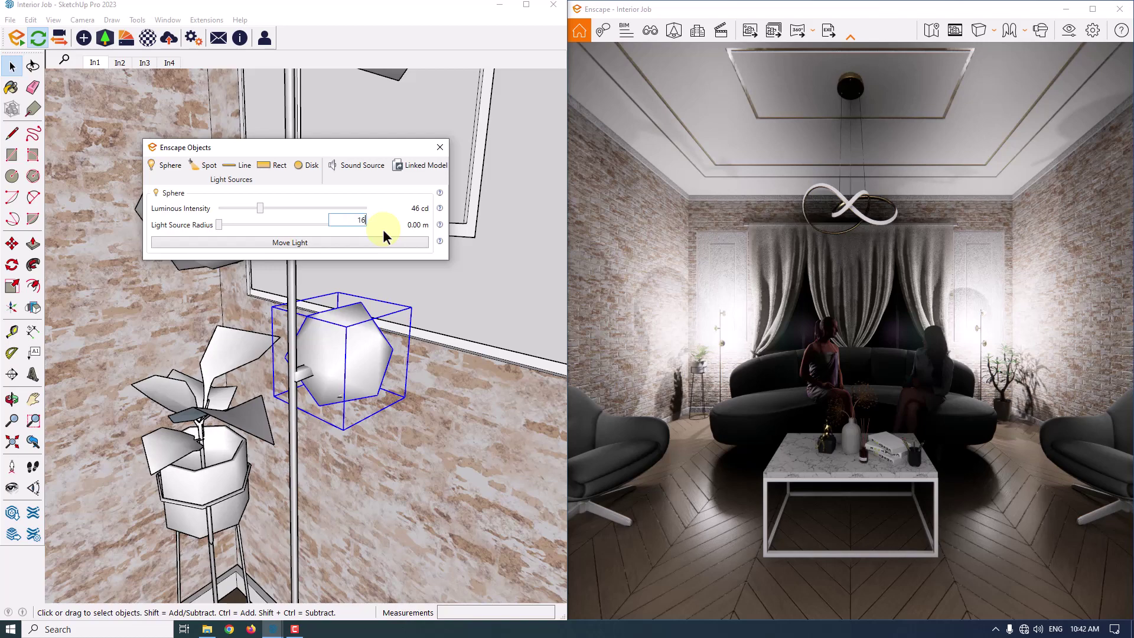
pyautogui.press('Return')
# Reduce the lower globe sphere light's luminous intensity to 12 cd, close its settings, and show the whole room in Enscape
pyautogui.click(376, 209)
pyautogui.rightClick(378, 228)
pyautogui.click(379, 231)
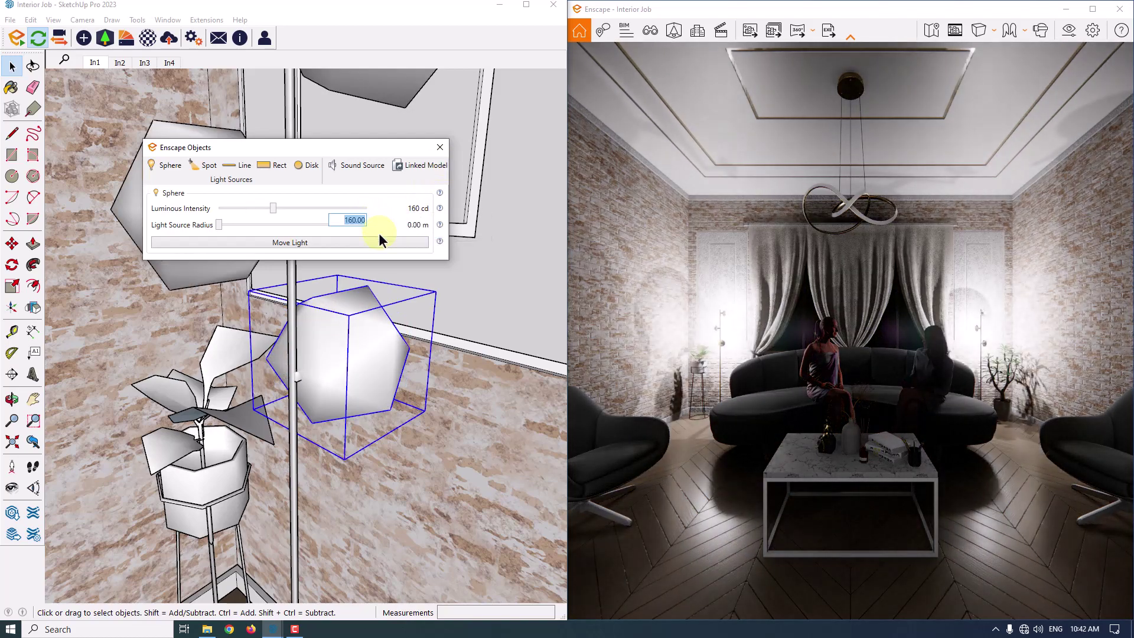
pyautogui.write('16')
pyautogui.press('Return')
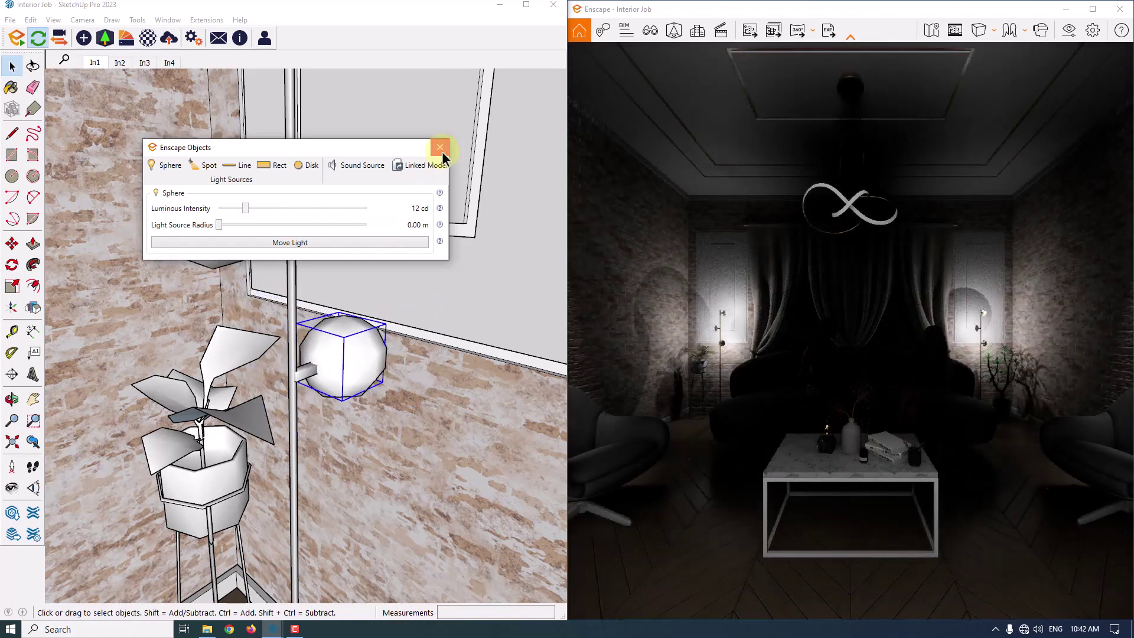
pyautogui.click(441, 147)
pyautogui.scroll(-5, 762, 241)
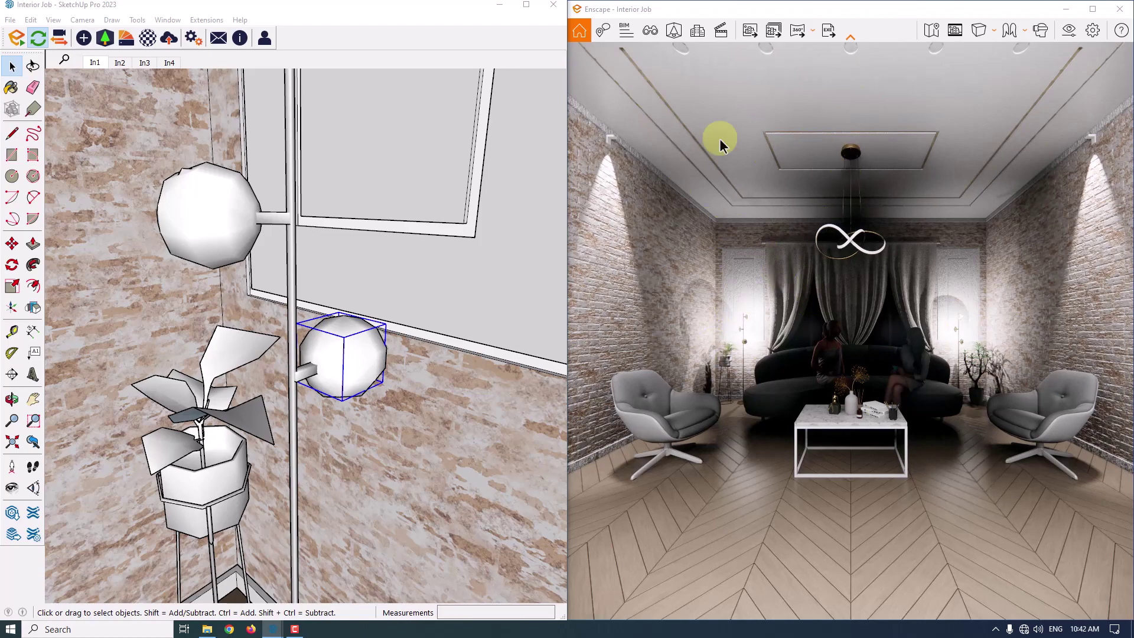
# List the materials used in the model and sample the Hidden L2 material from the beige ceiling light strip
pyautogui.scroll(-3, 336, 218)
pyautogui.moveTo(338, 231)
pyautogui.mouseDown(button='middle')
pyautogui.moveTo(463, 228)
pyautogui.moveTo(390, 245)
pyautogui.moveTo(483, 215)
pyautogui.moveTo(309, 342)
pyautogui.moveTo(321, 417)
pyautogui.moveTo(400, 367)
pyautogui.moveTo(363, 434)
pyautogui.moveTo(177, 418)
pyautogui.moveTo(303, 190)
pyautogui.mouseUp(button='middle')
pyautogui.scroll(5, 522, 143)
pyautogui.scroll(-5, 261, 248)
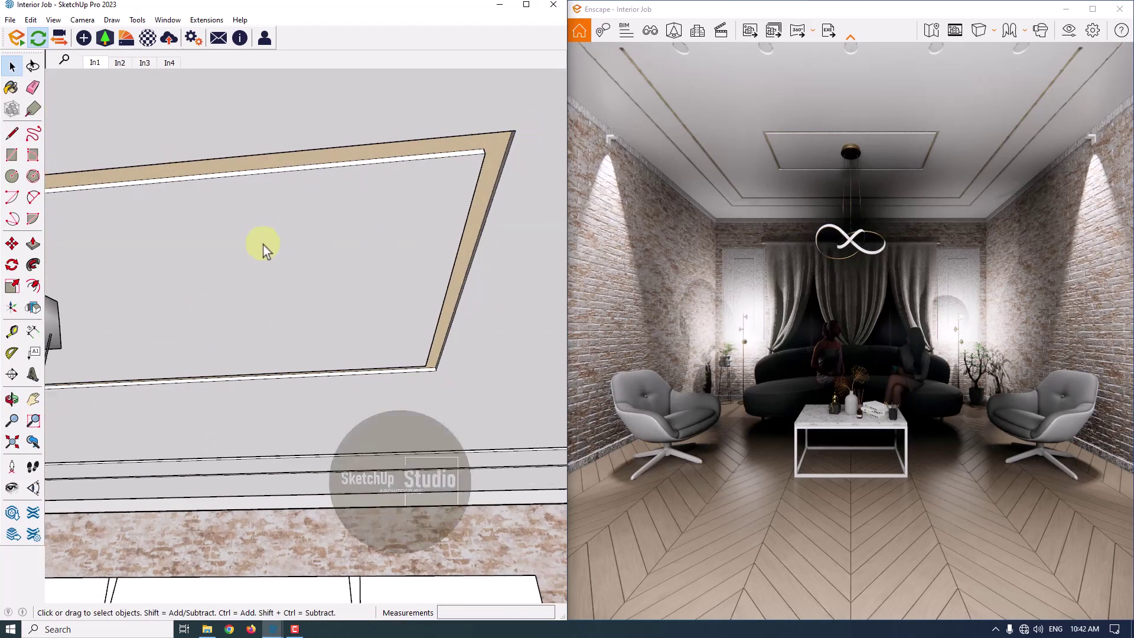
pyautogui.moveTo(261, 254)
pyautogui.mouseDown(button='middle')
pyautogui.moveTo(494, 201)
pyautogui.moveTo(345, 222)
pyautogui.mouseUp(button='middle')
pyautogui.scroll(2, 343, 222)
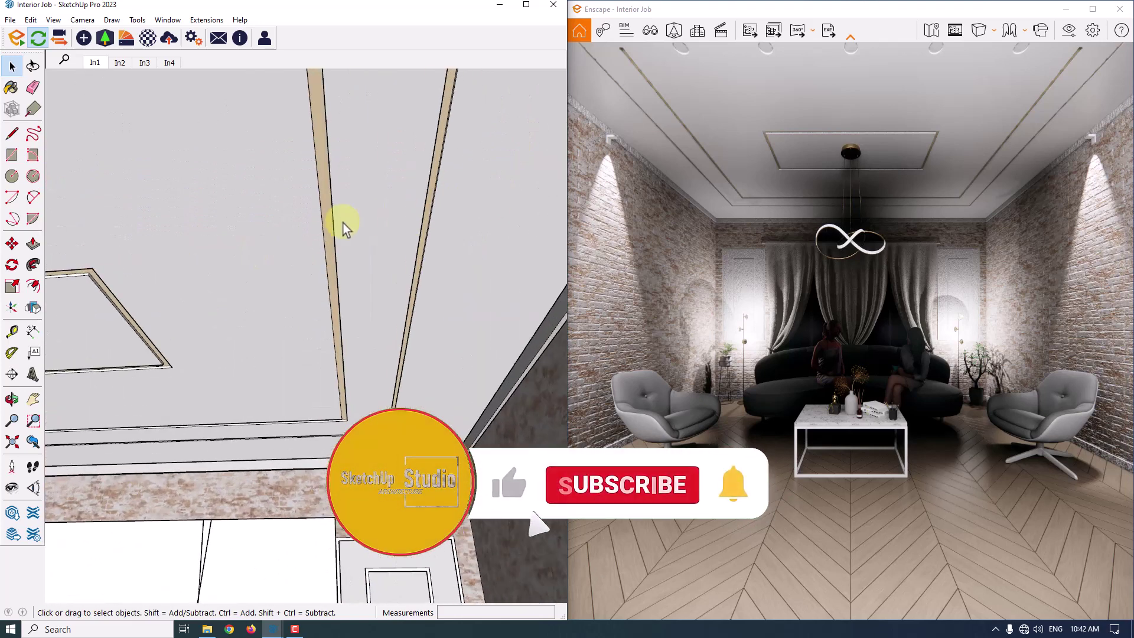
pyautogui.press('b')
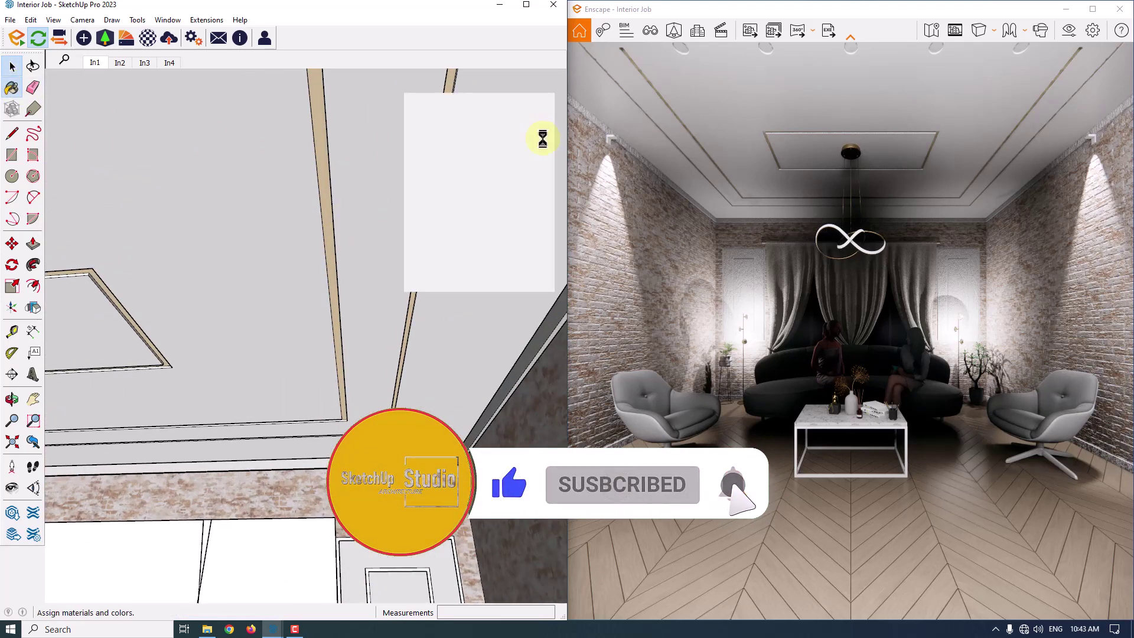
pyautogui.click(473, 164)
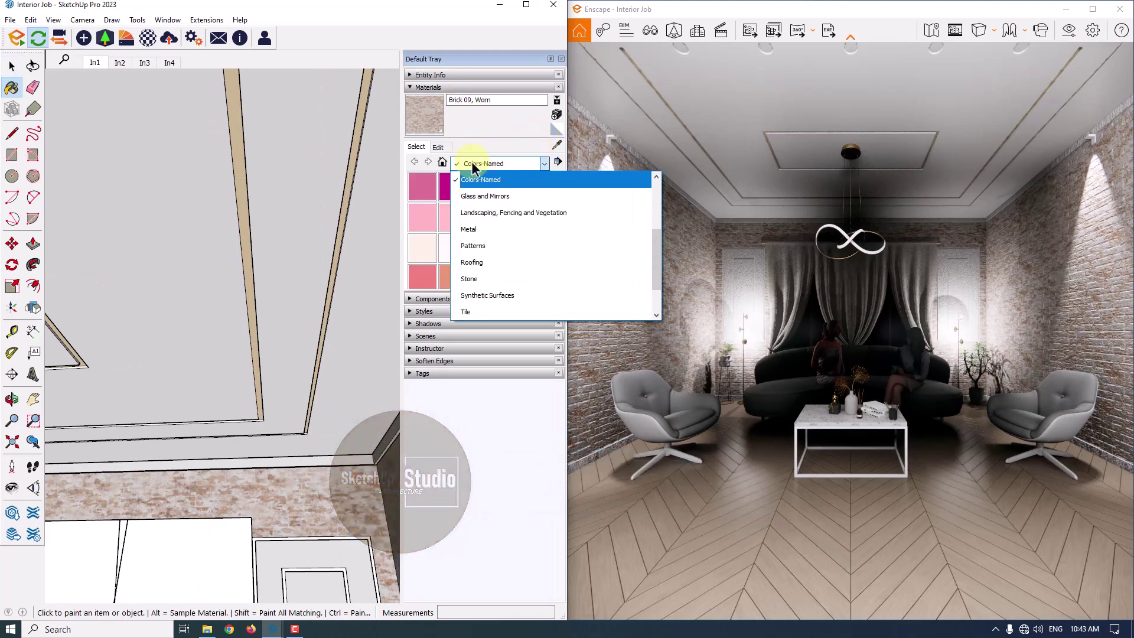
pyautogui.scroll(3, 475, 189)
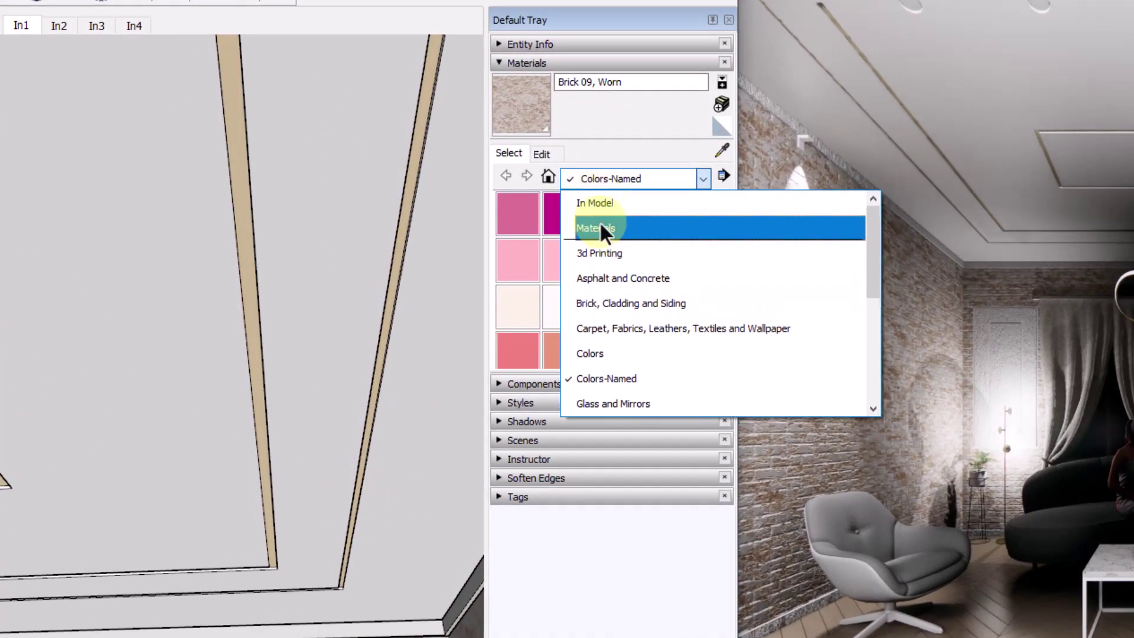
pyautogui.click(600, 208)
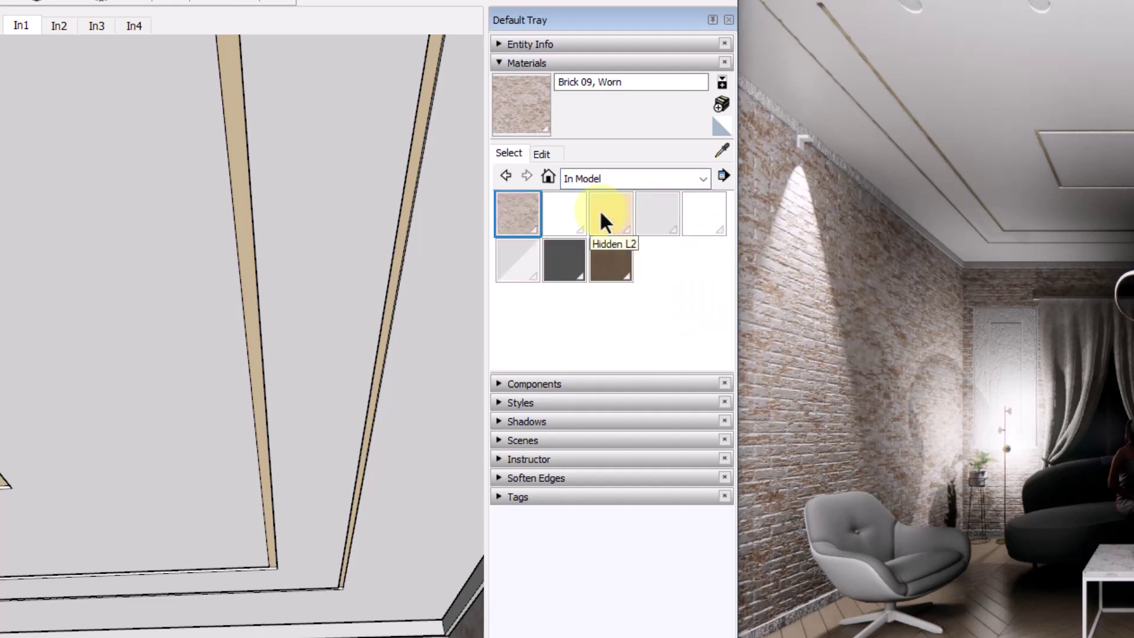
pyautogui.click(721, 150)
pyautogui.click(241, 179)
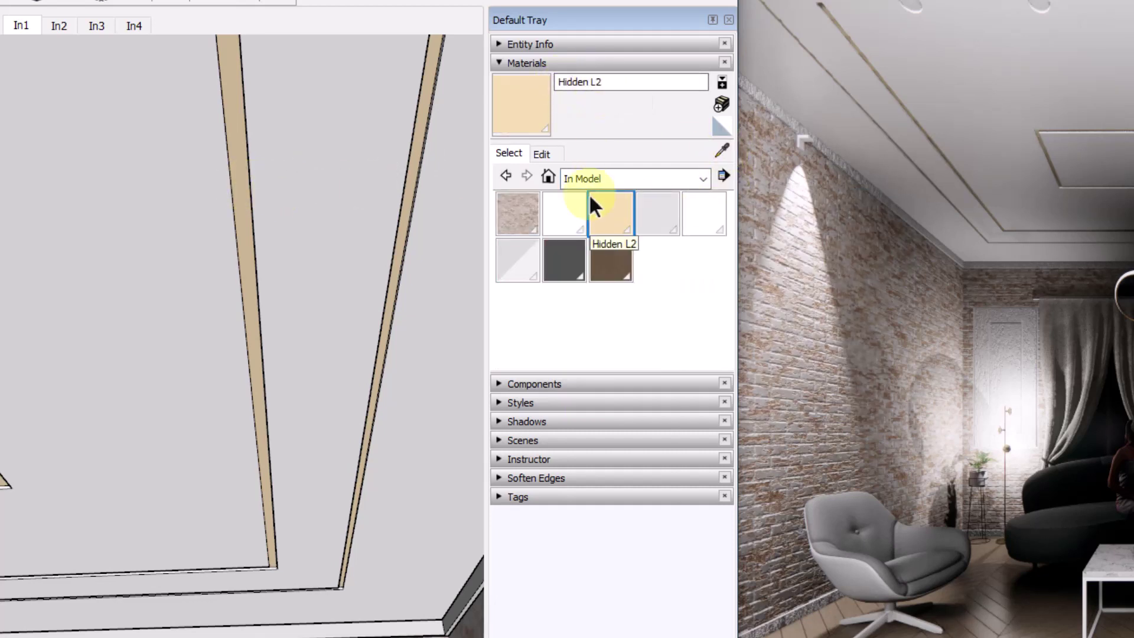
# Examine the Hidden L2 material's colour settings and close the materials tray
pyautogui.click(541, 154)
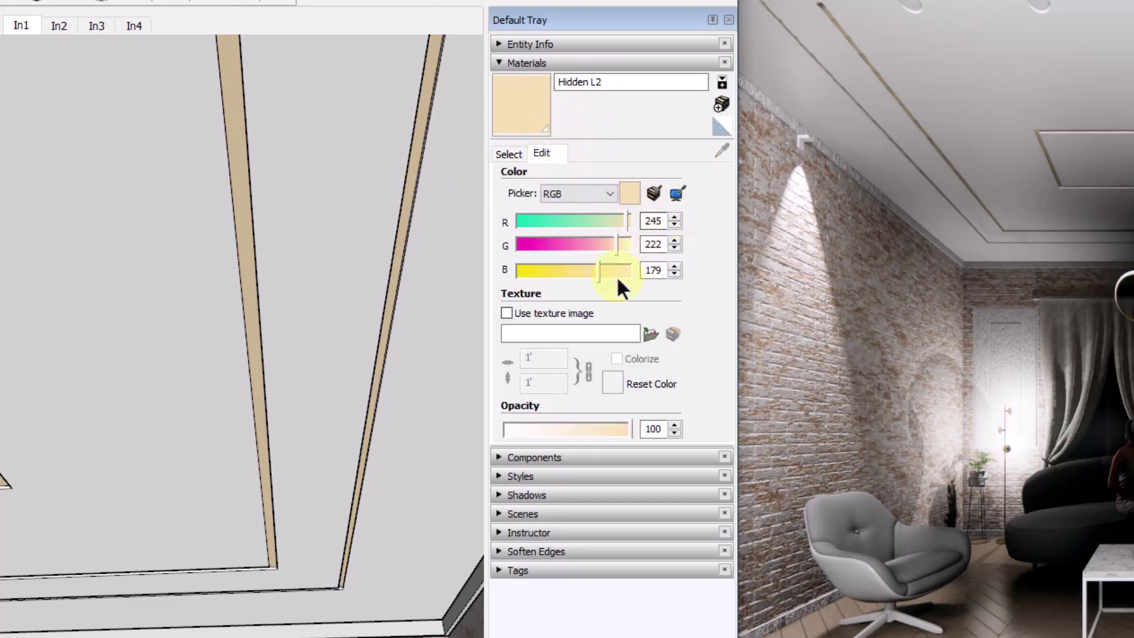
pyautogui.click(509, 154)
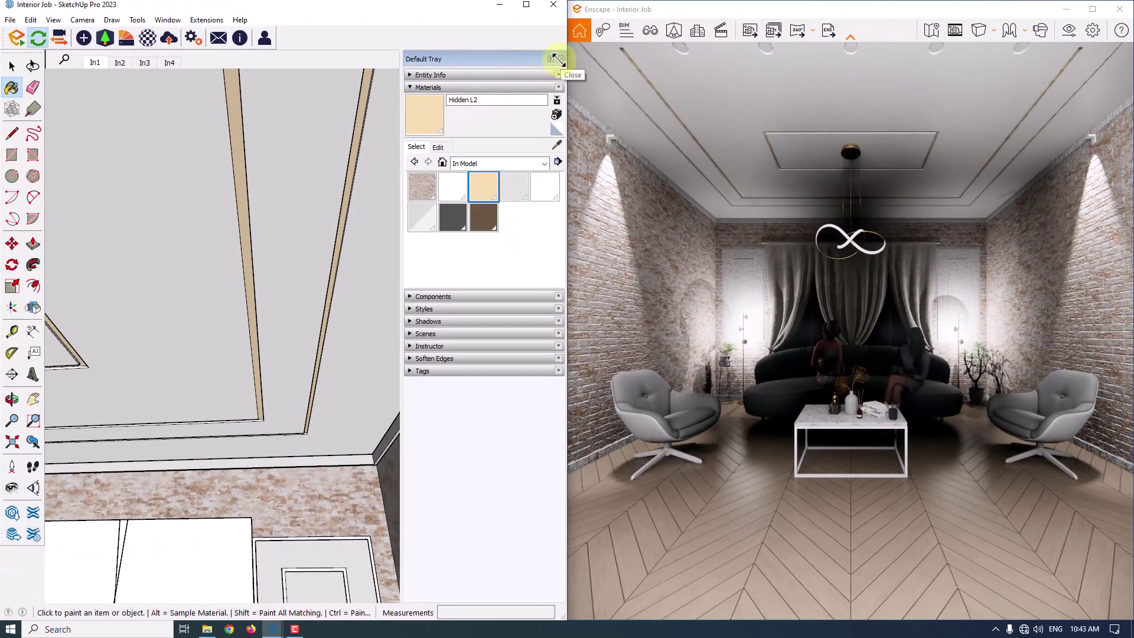
pyautogui.click(558, 59)
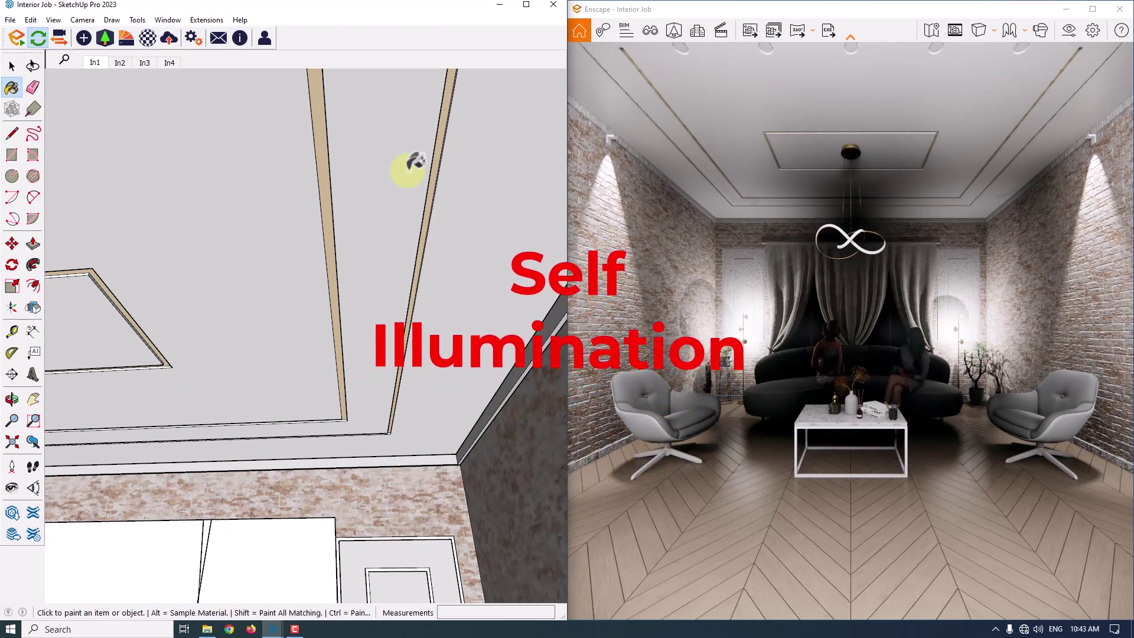
# In the Enscape Material Editor, change the type of both the Hidden L1 and Hidden L2 materials to Self-illuminated
pyautogui.click(149, 38)
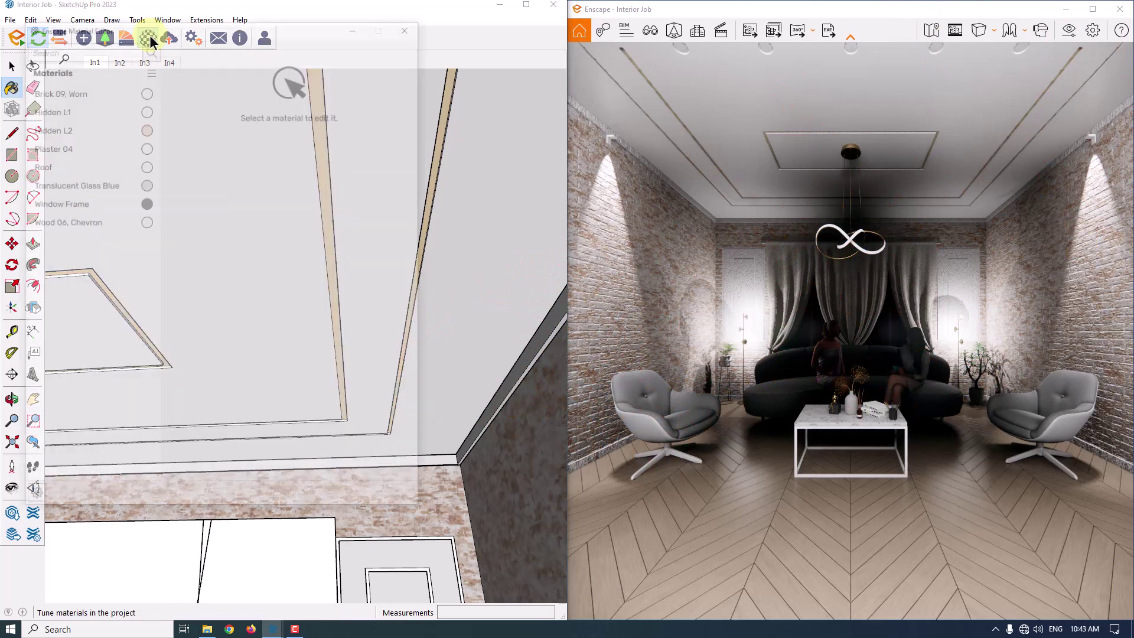
pyautogui.click(80, 108)
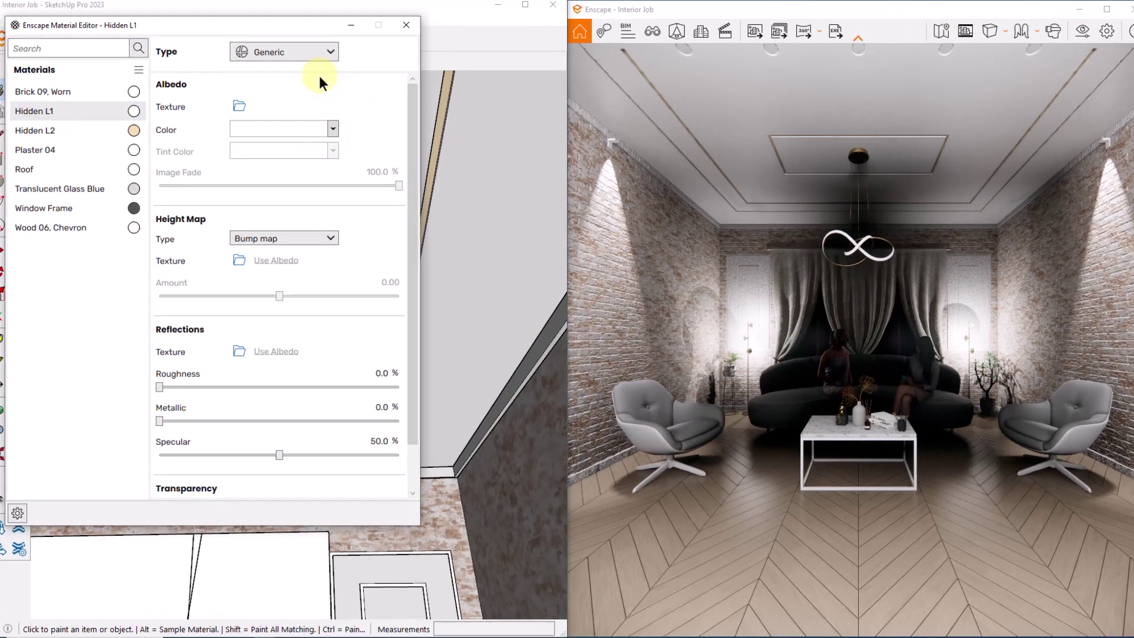
pyautogui.click(324, 50)
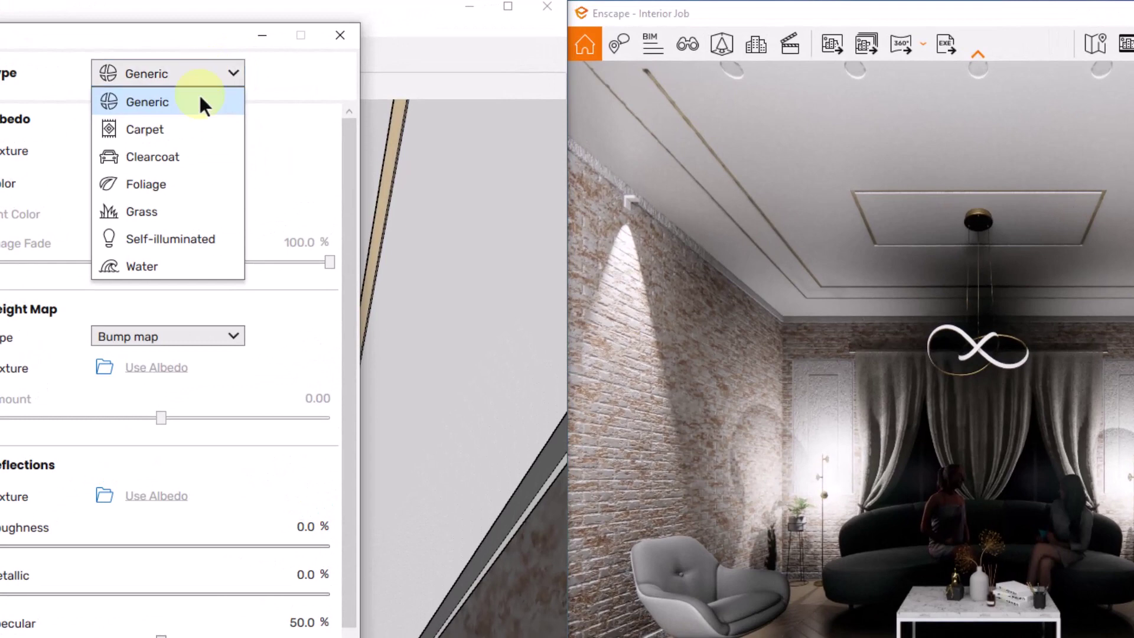
pyautogui.click(180, 238)
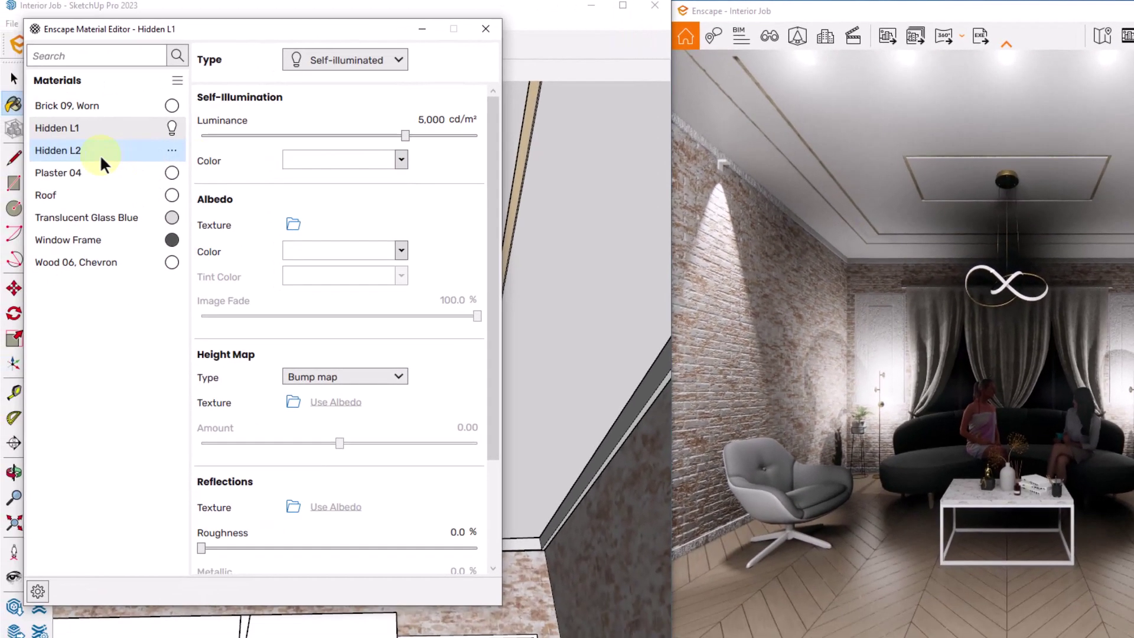
pyautogui.click(100, 154)
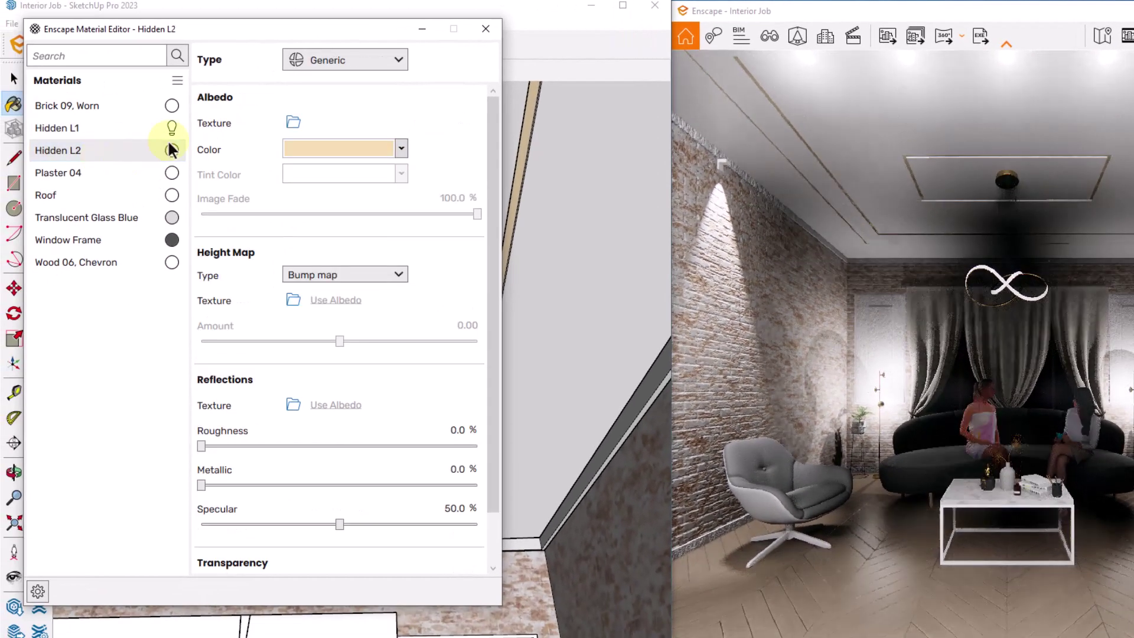
pyautogui.click(376, 67)
pyautogui.click(338, 196)
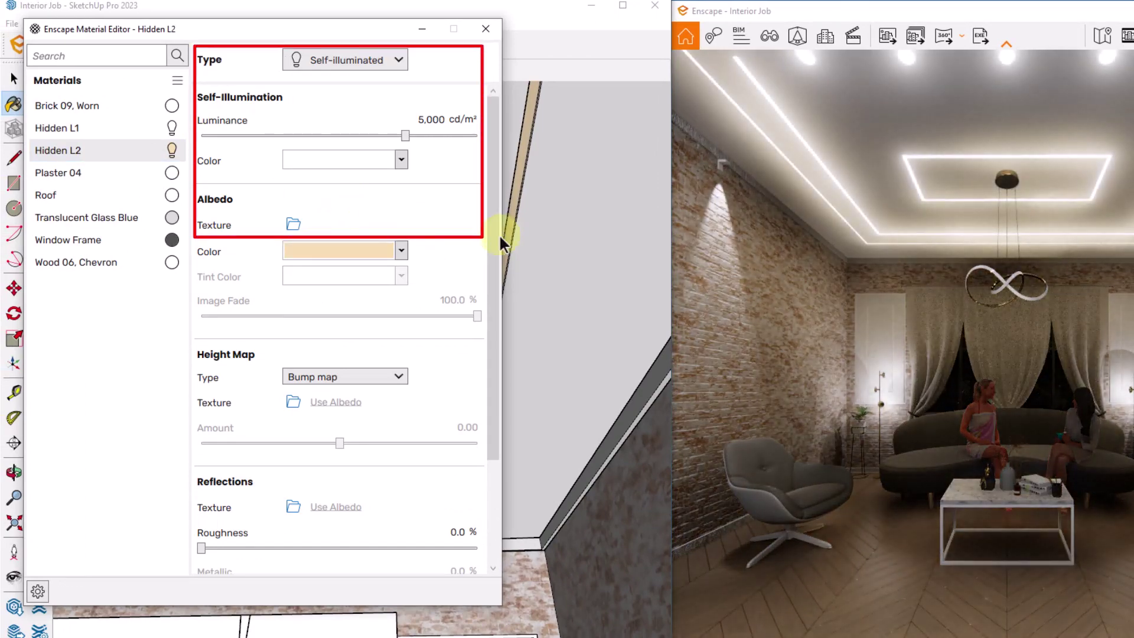
# Try white and orchid-purple as the albedo colour of the Hidden L2 material
pyautogui.click(400, 251)
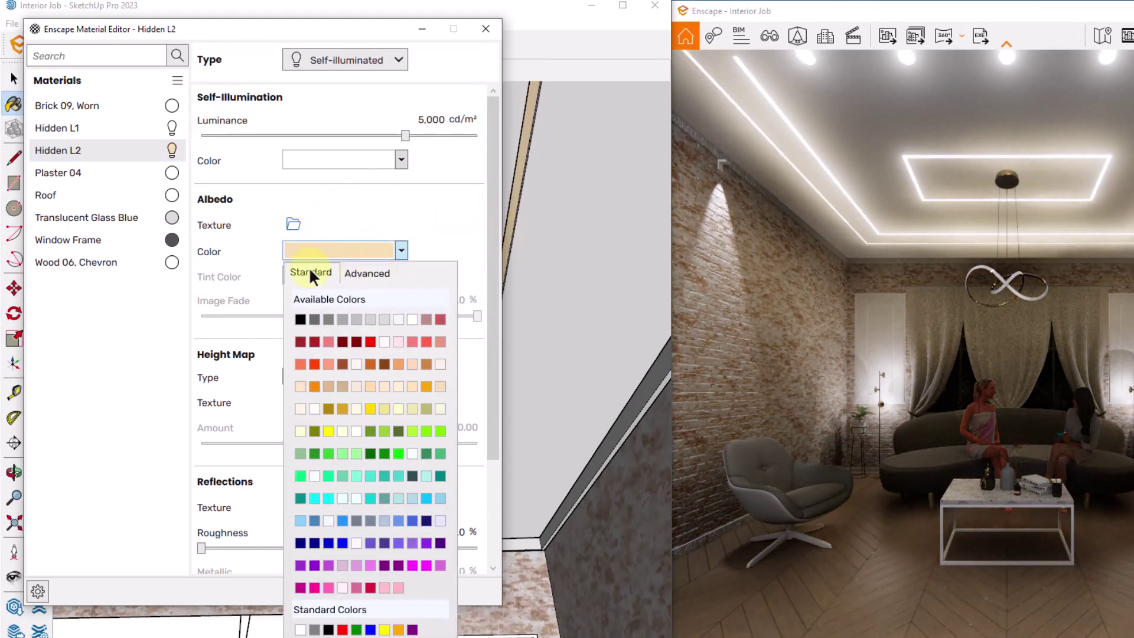
pyautogui.click(408, 318)
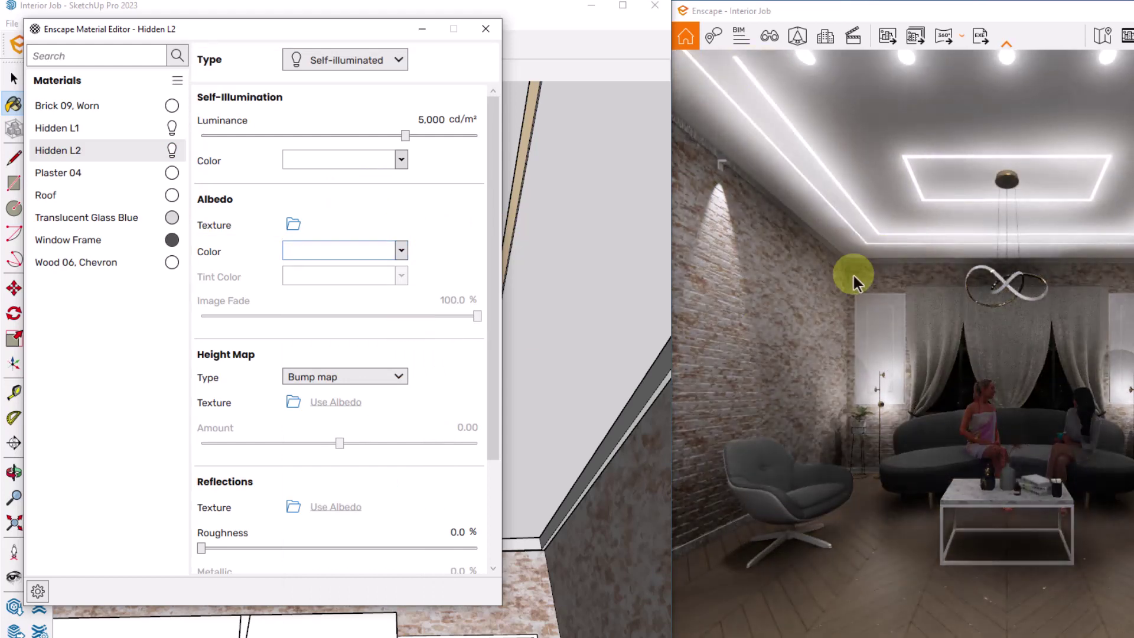
pyautogui.click(402, 252)
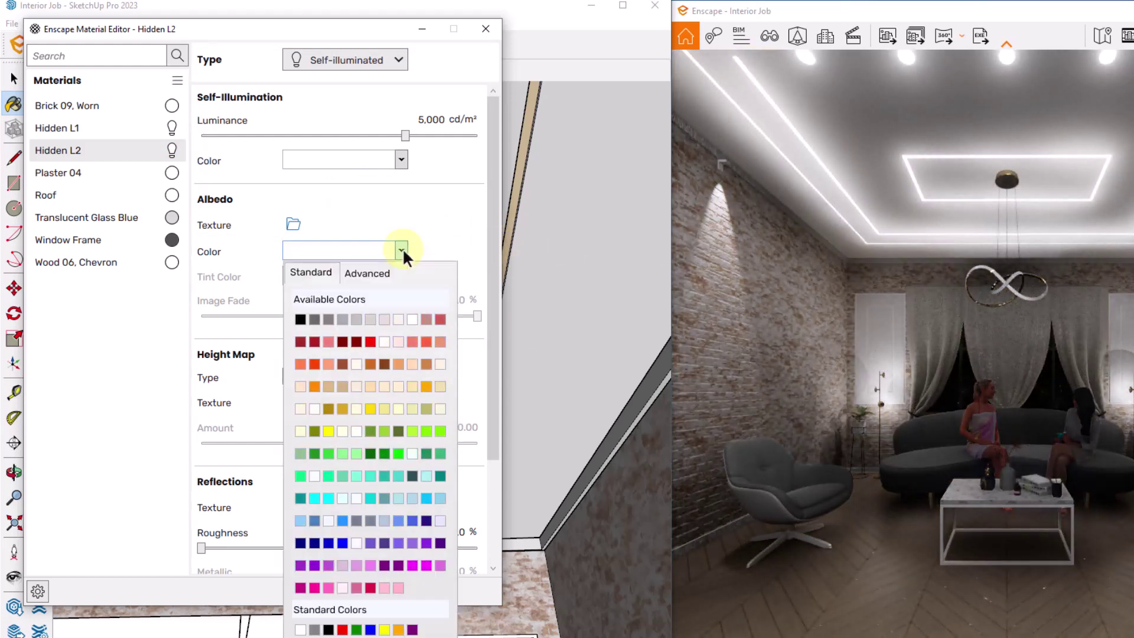
pyautogui.click(427, 566)
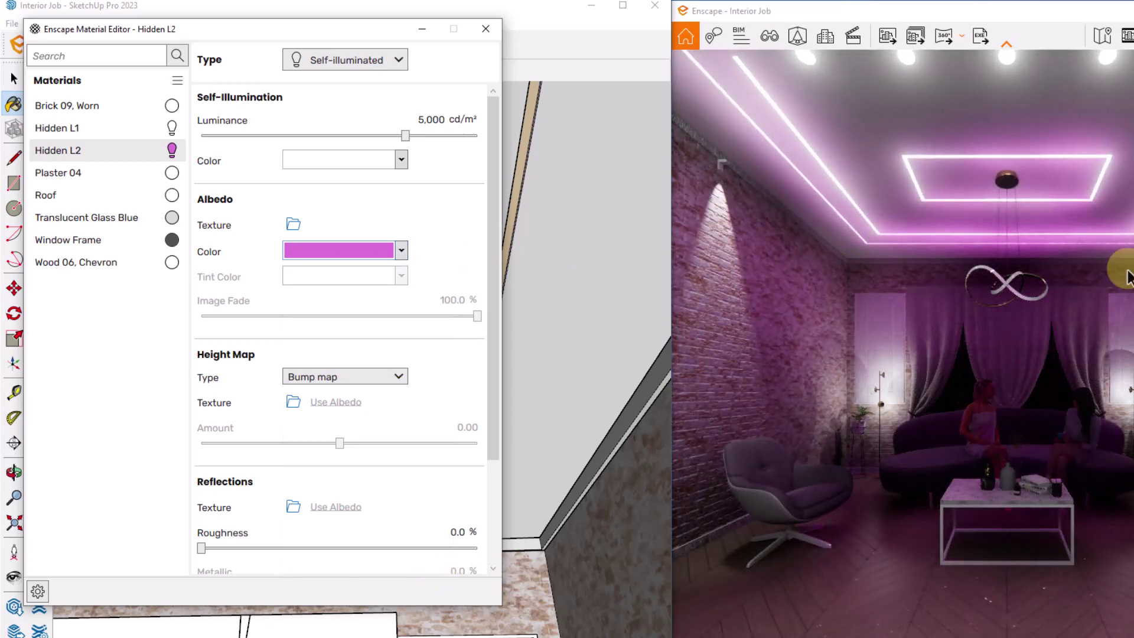
# Set both the albedo colour and the self-illumination colour of the Hidden L2 material to Wheat
pyautogui.click(405, 247)
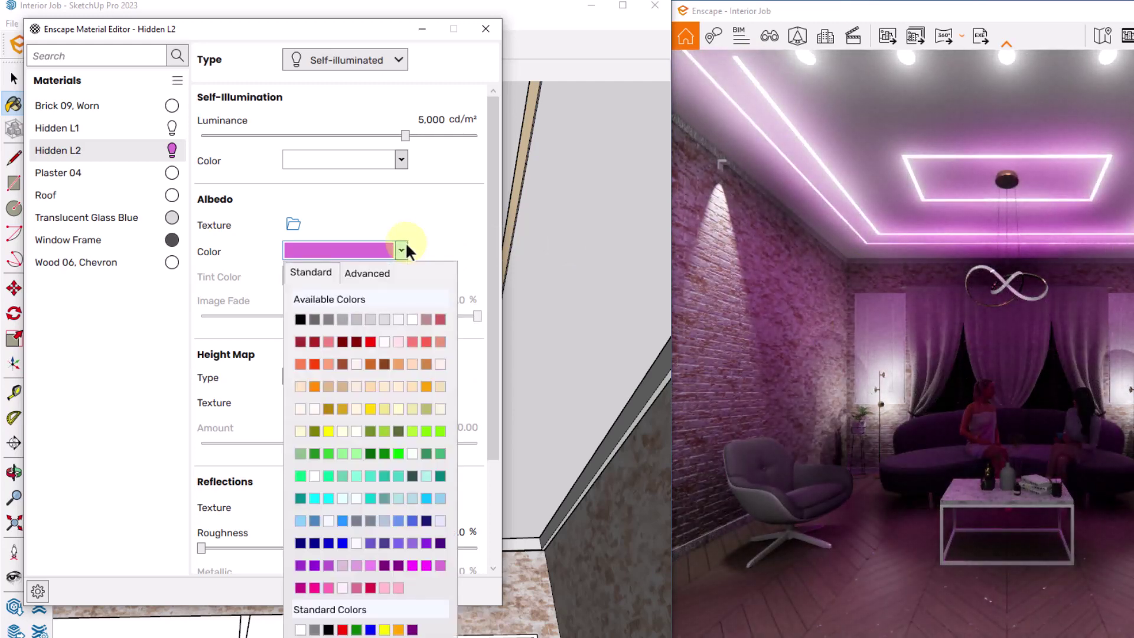
pyautogui.click(441, 388)
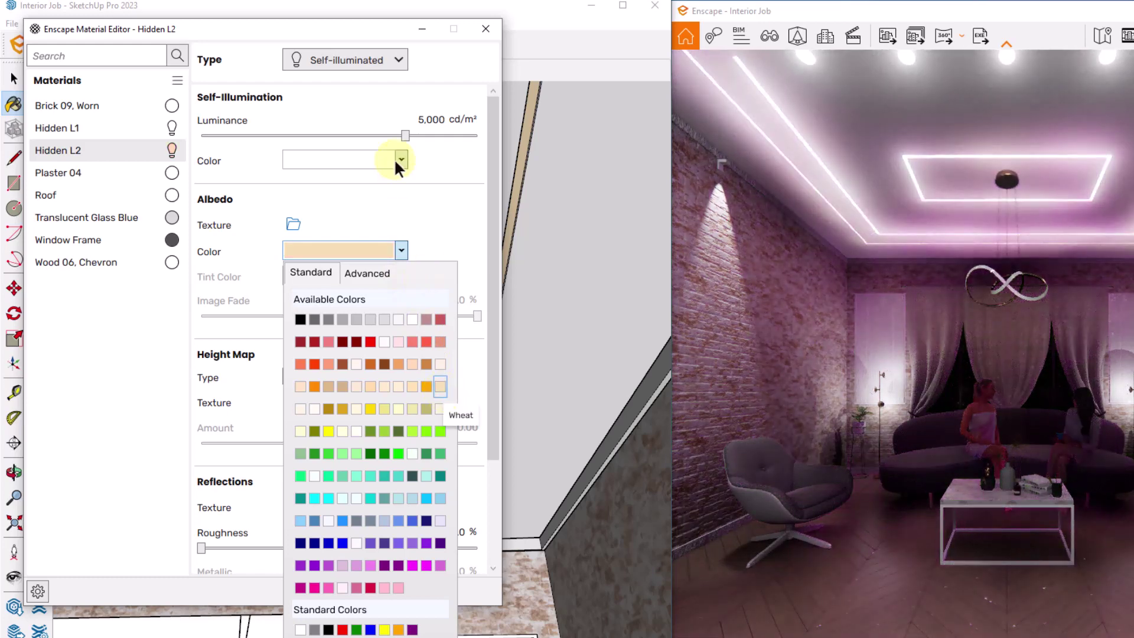
pyautogui.click(396, 161)
pyautogui.click(396, 160)
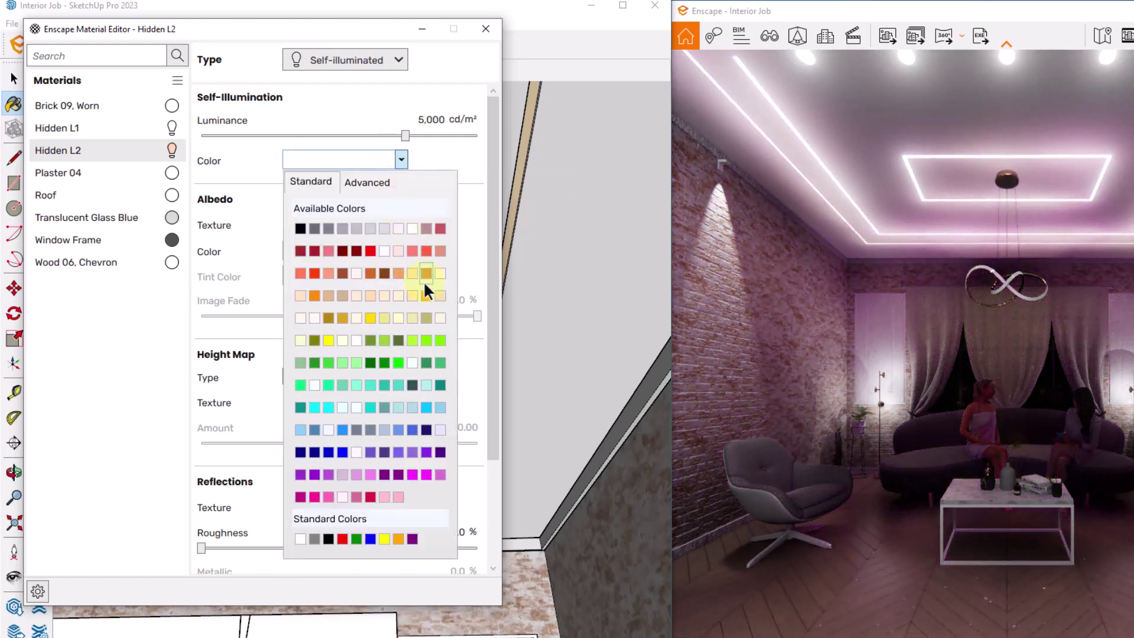
pyautogui.click(441, 296)
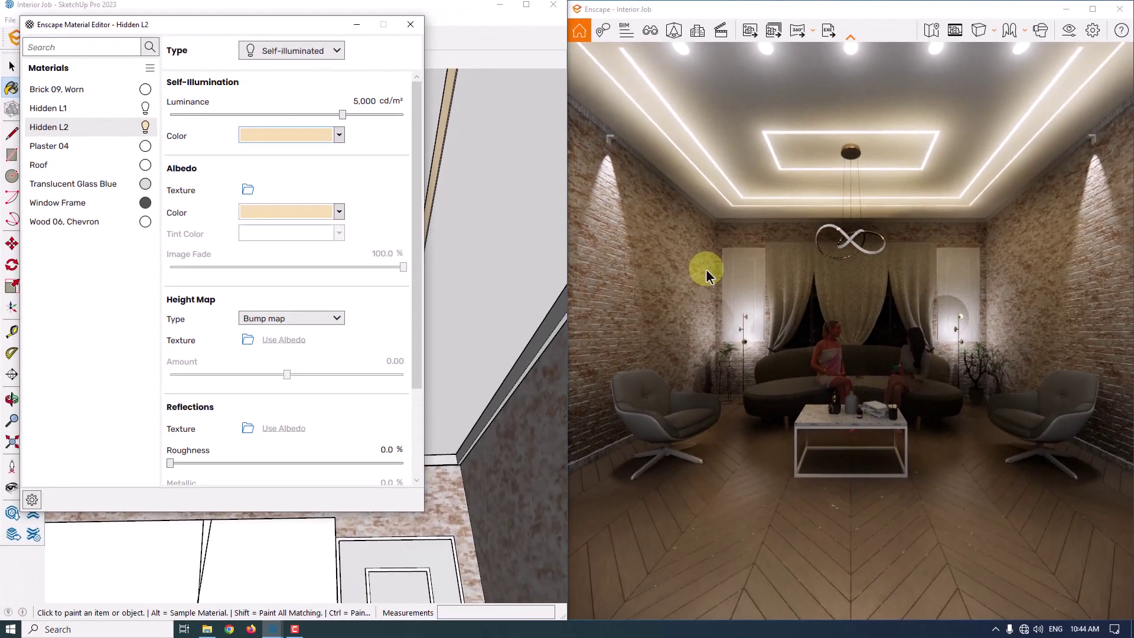
# Set the luminance of the Hidden L2 material to 4,500 cd/m² and of Hidden L1 to 4,600 cd/m²
pyautogui.click(362, 102)
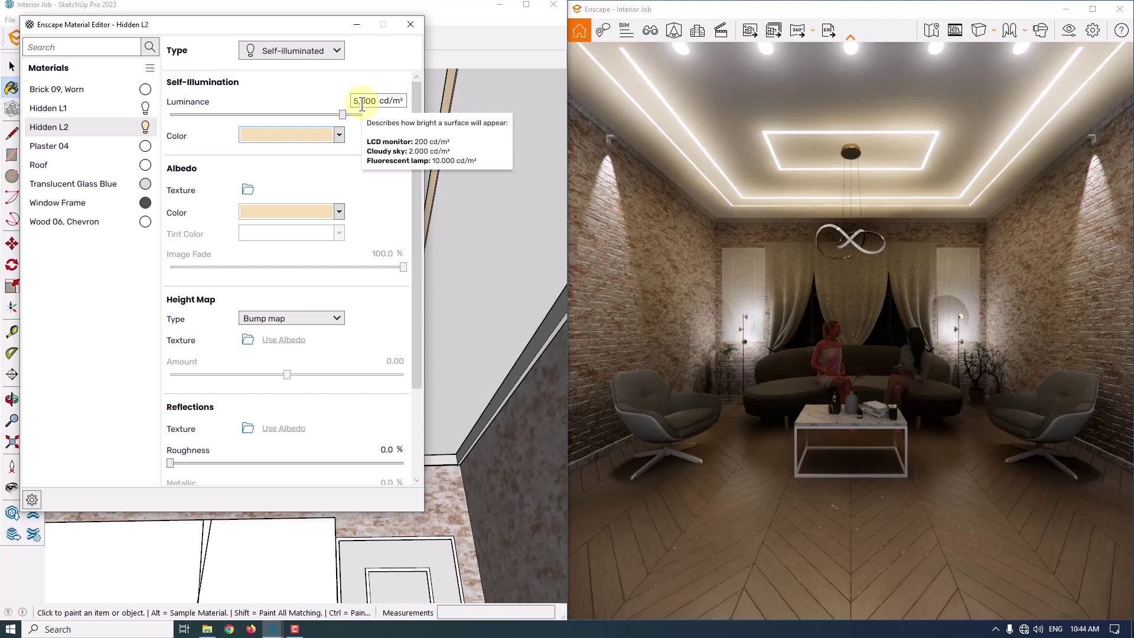
pyautogui.doubleClick(362, 102)
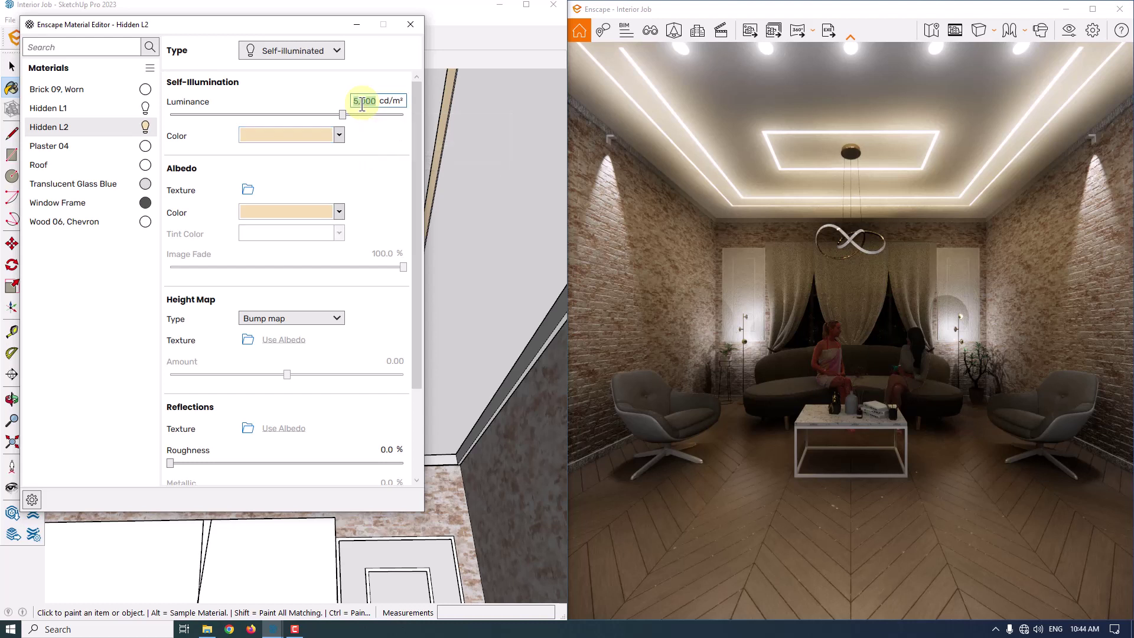
pyautogui.write('4500')
pyautogui.press('Return')
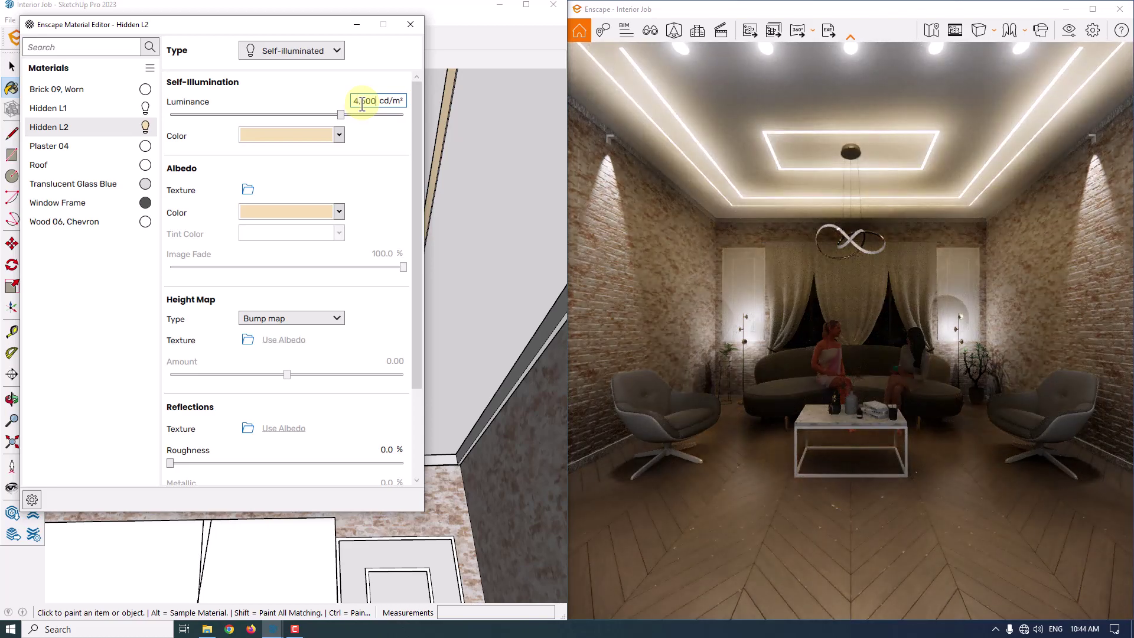
pyautogui.click(59, 108)
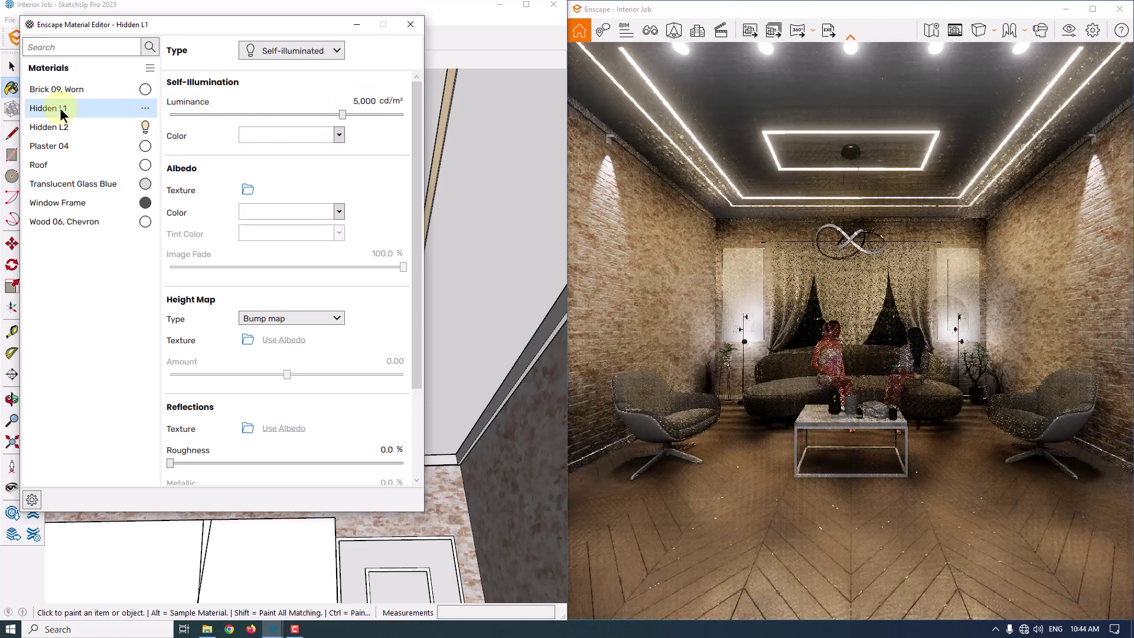
pyautogui.click(356, 101)
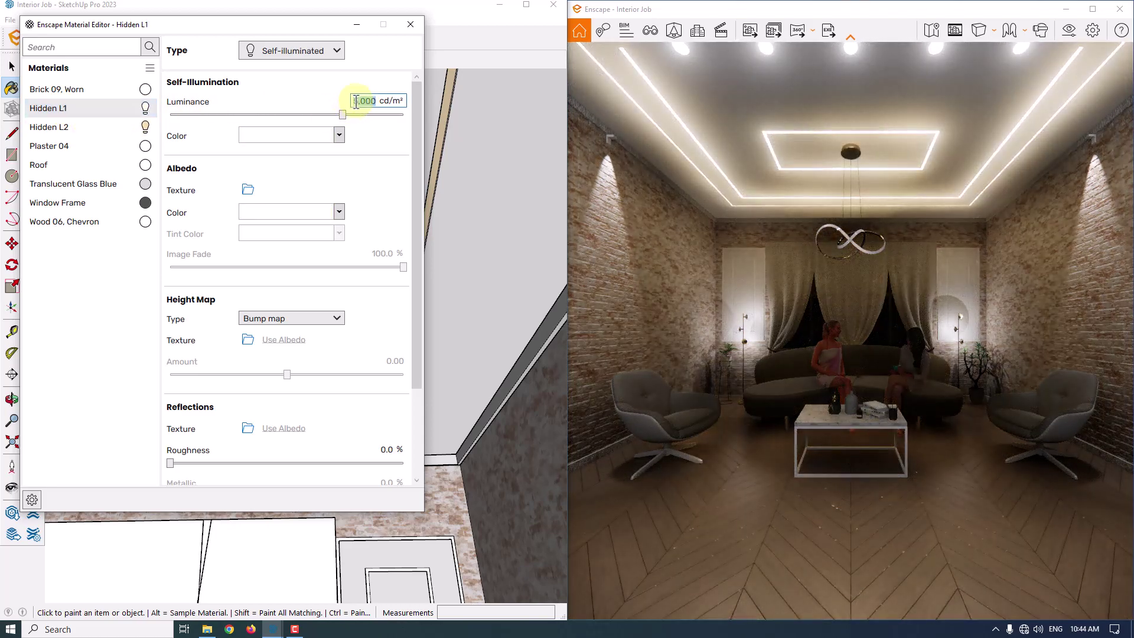
pyautogui.write('4600')
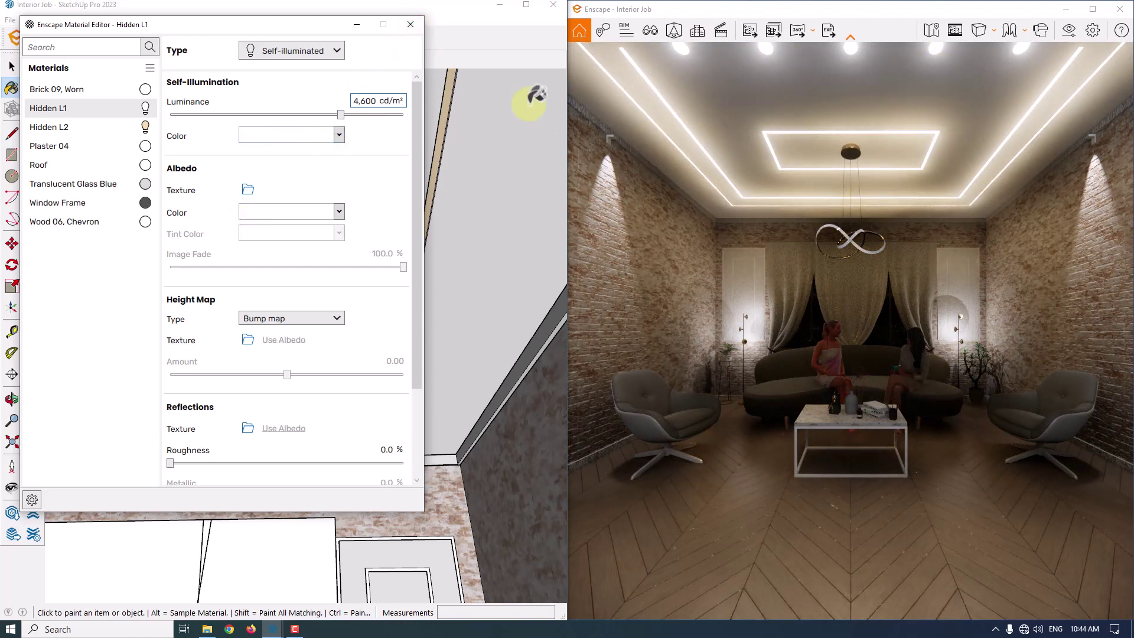
pyautogui.click(404, 29)
# Set the luminous intensity of the nearest sphere light beside the brick wall to 700 cd in Enscape Objects
pyautogui.press('space')
pyautogui.scroll(-3, 362, 315)
pyautogui.moveTo(362, 319)
pyautogui.mouseDown(button='middle')
pyautogui.moveTo(383, 461)
pyautogui.moveTo(362, 370)
pyautogui.moveTo(497, 461)
pyautogui.moveTo(311, 286)
pyautogui.moveTo(463, 337)
pyautogui.moveTo(176, 336)
pyautogui.moveTo(370, 329)
pyautogui.moveTo(451, 293)
pyautogui.mouseUp(button='middle')
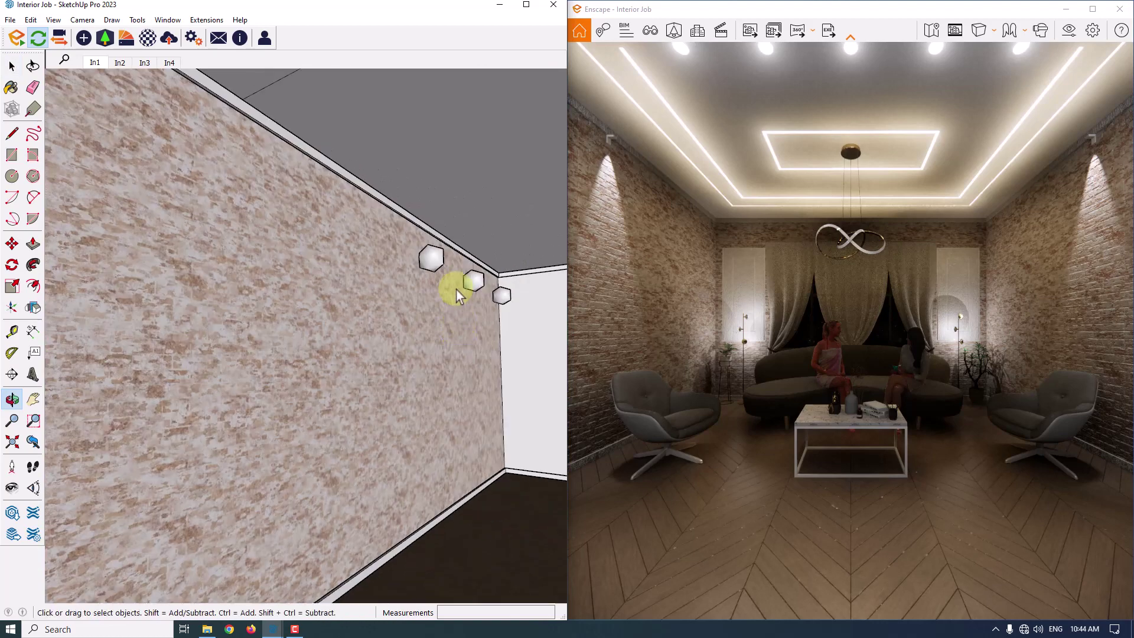
pyautogui.click(431, 257)
pyautogui.click(85, 39)
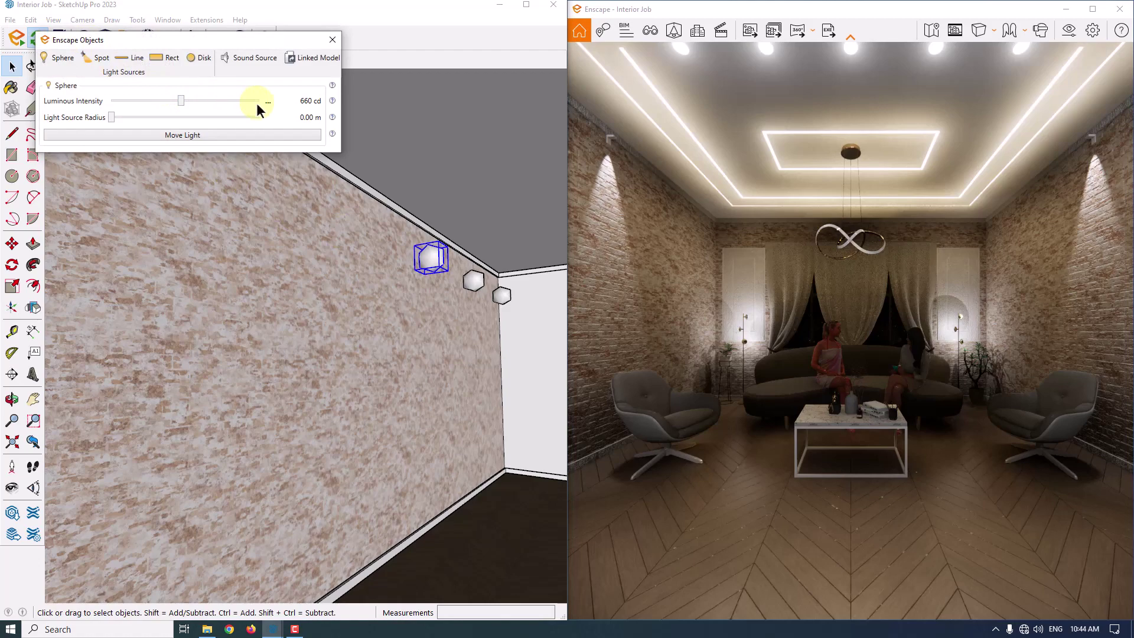
pyautogui.moveTo(179, 99); pyautogui.dragTo(221, 98)
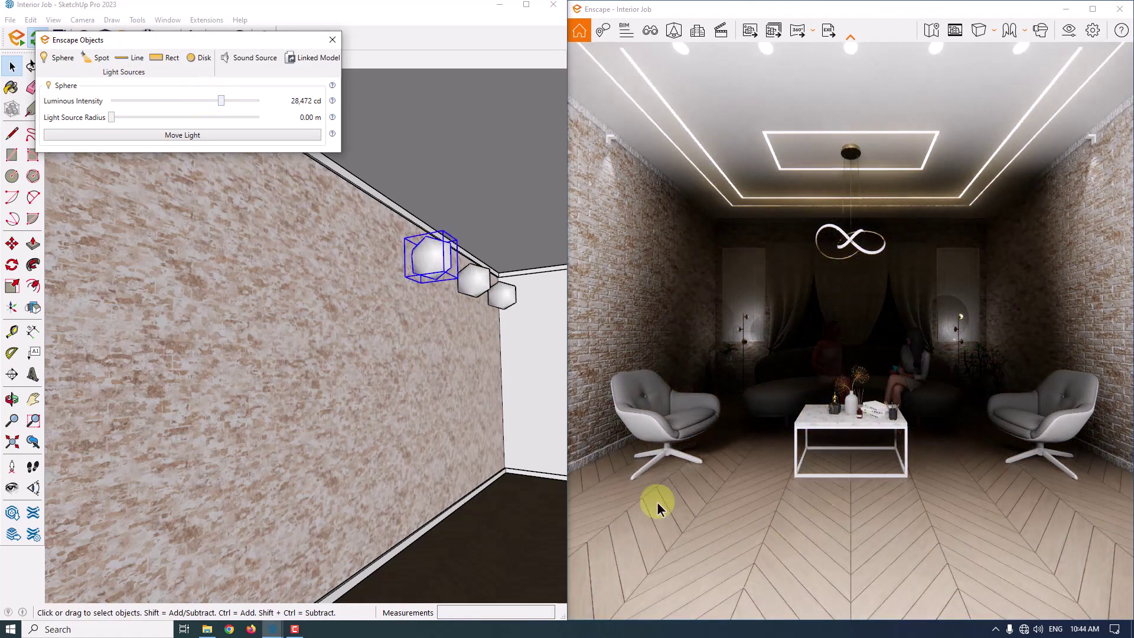
pyautogui.rightClick(269, 101)
pyautogui.click(281, 116)
pyautogui.write('700')
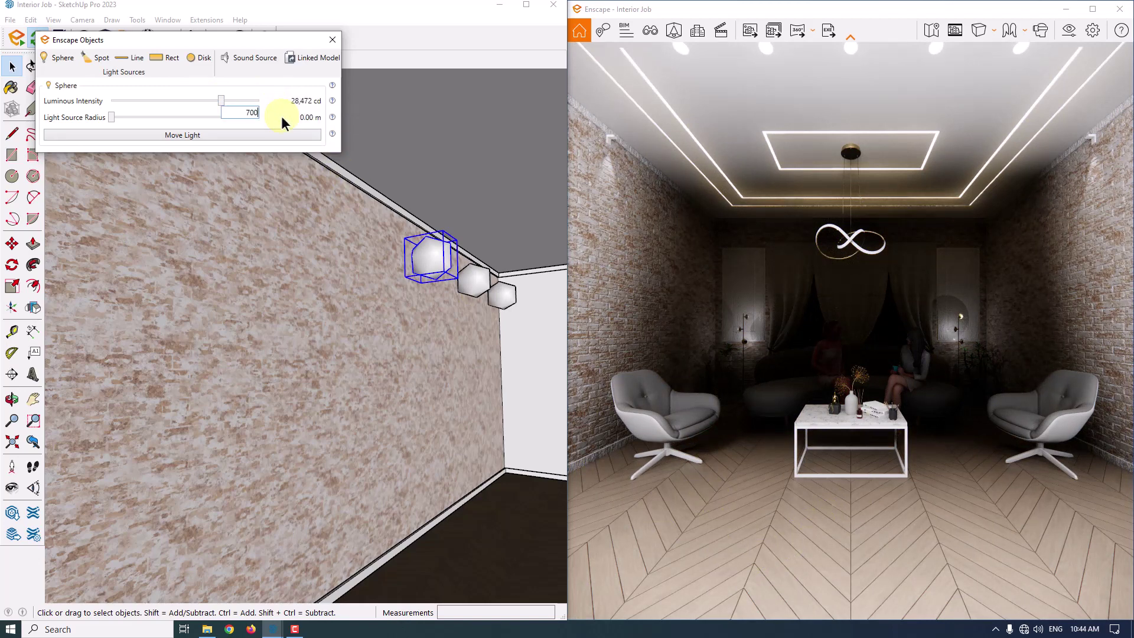
pyautogui.press('Return')
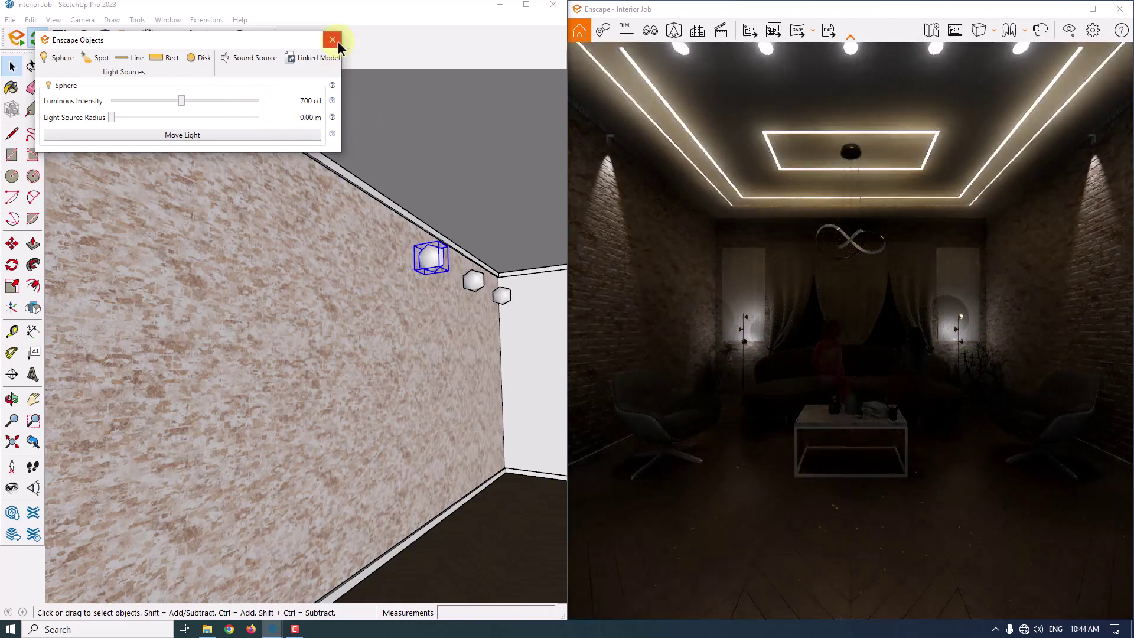
pyautogui.click(333, 40)
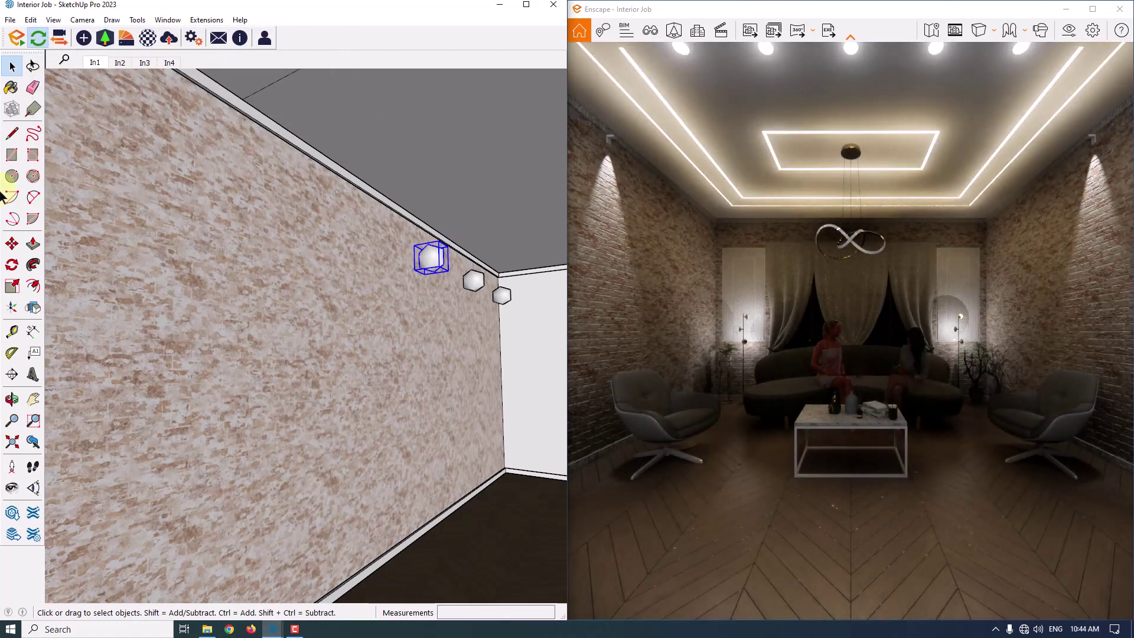
# Show the saved view In1 in the maximized Enscape window and turn on the safe frame
pyautogui.click(1090, 8)
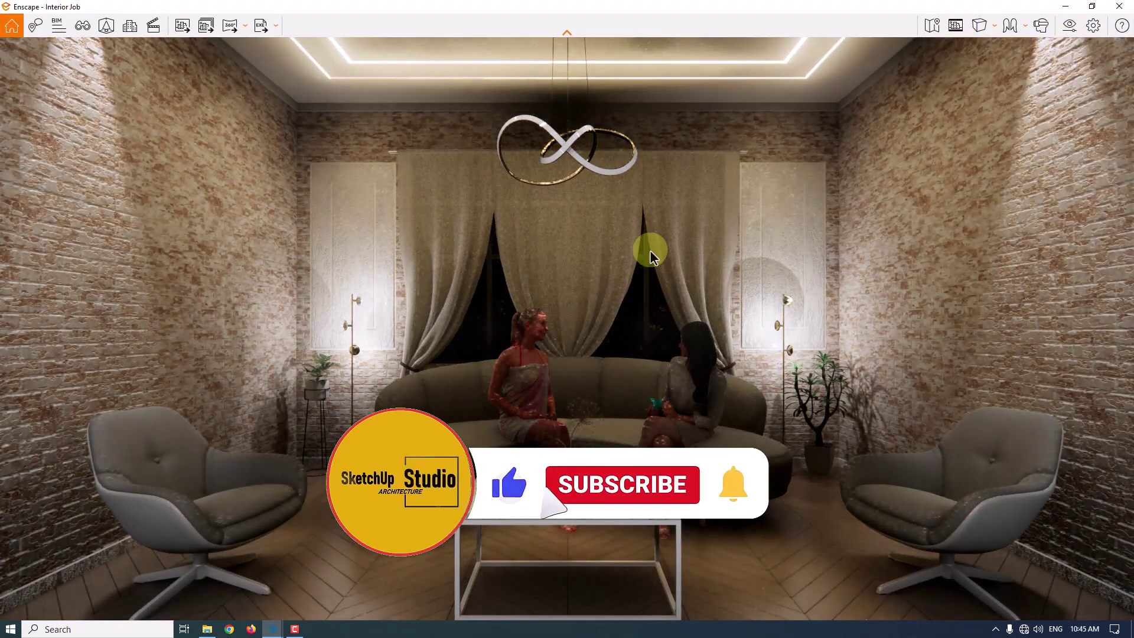
pyautogui.press('v')
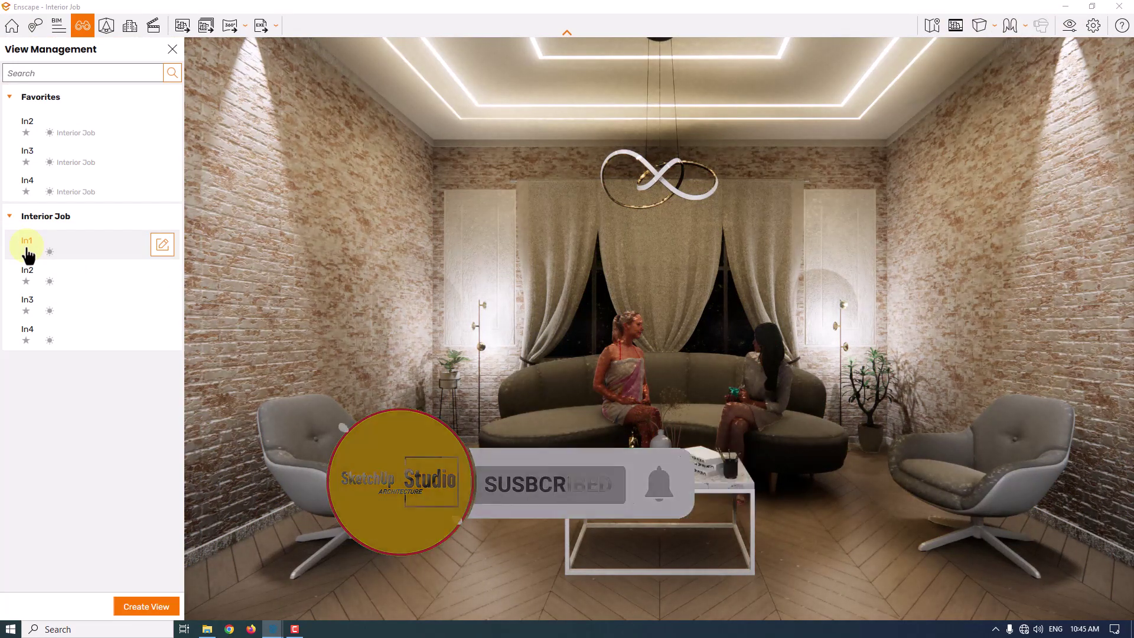
pyautogui.click(28, 249)
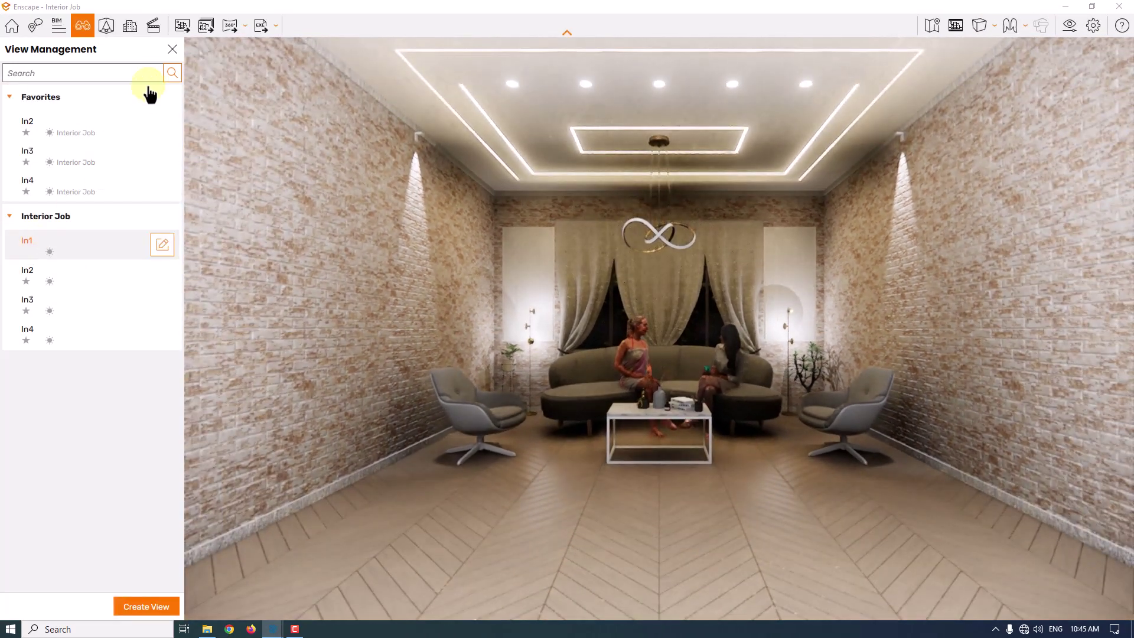
pyautogui.click(171, 50)
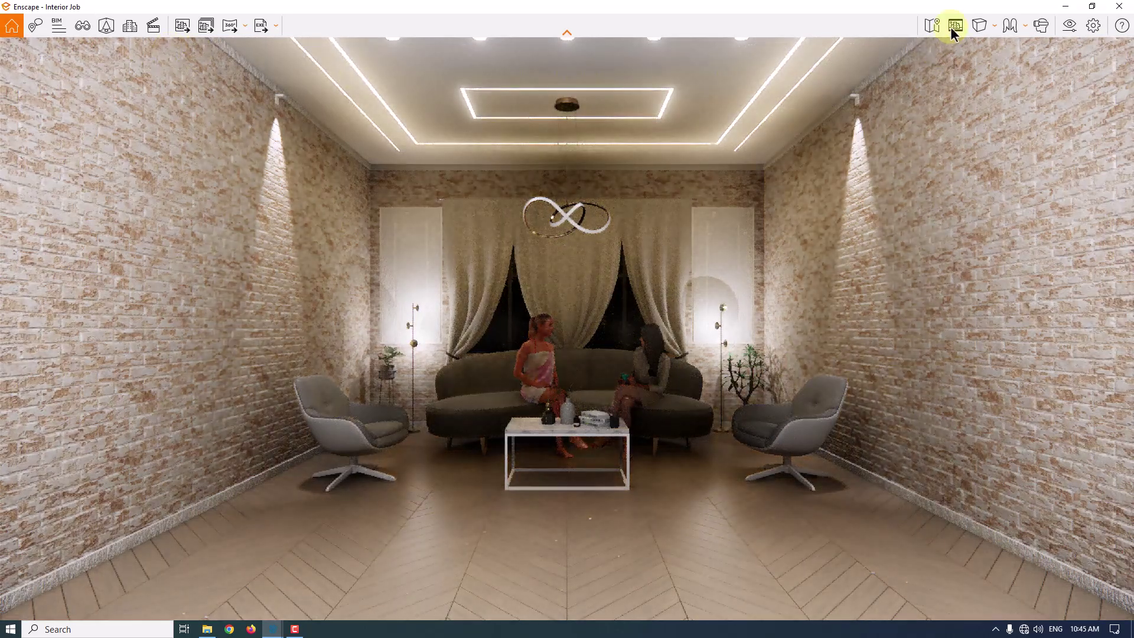
pyautogui.click(953, 26)
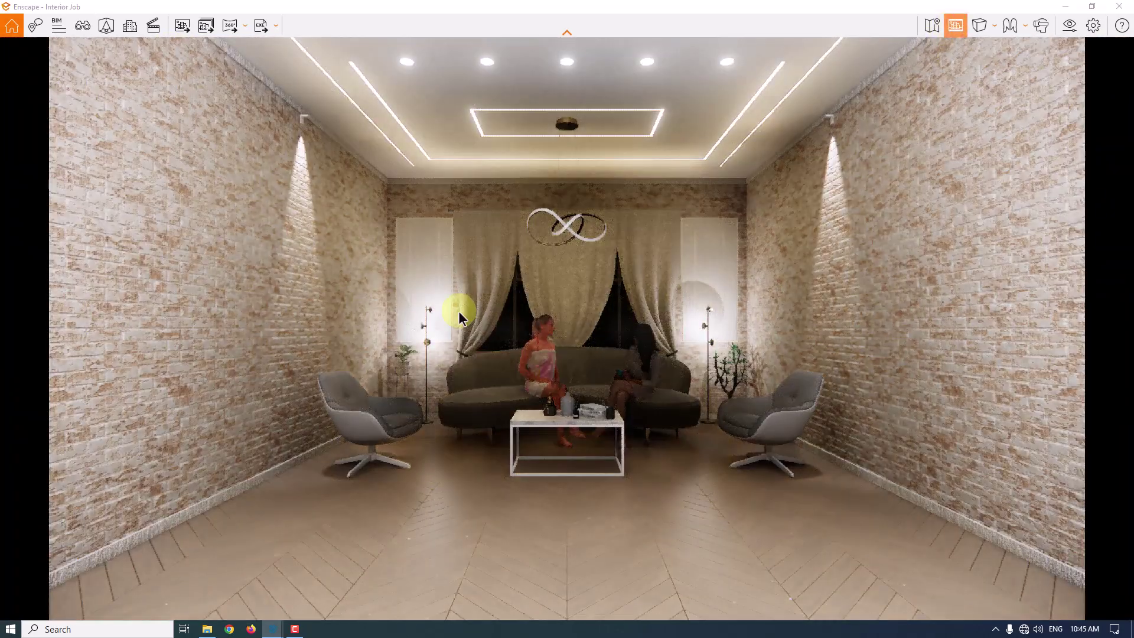
# In the Visual Settings, set the camera's horizontal field of view to 56°
pyautogui.click(1069, 27)
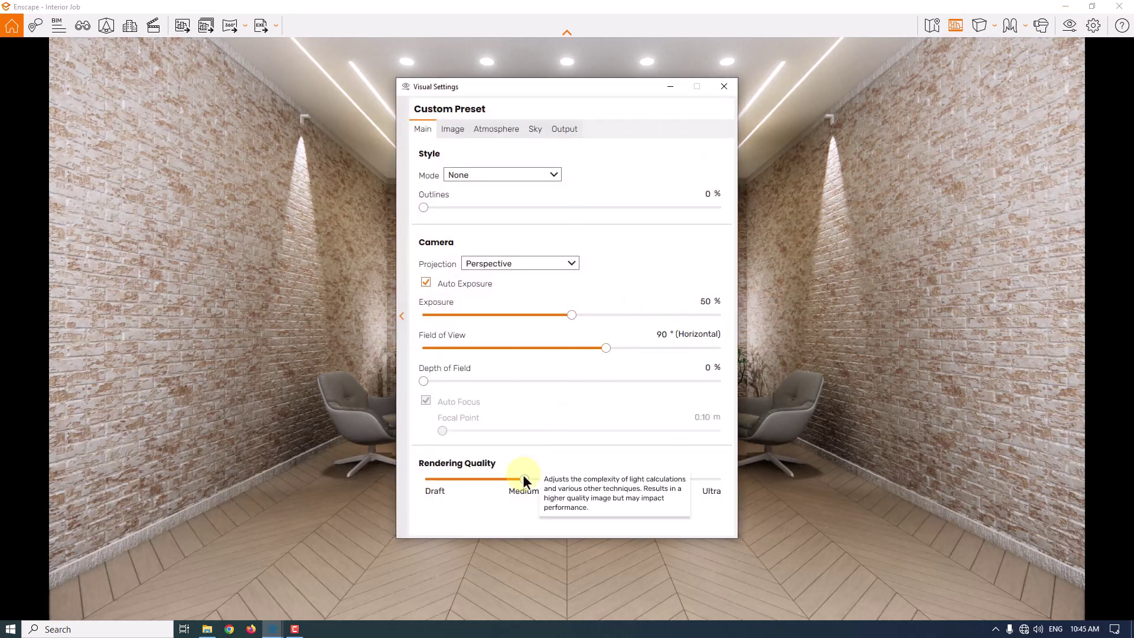
pyautogui.moveTo(604, 348); pyautogui.dragTo(528, 349)
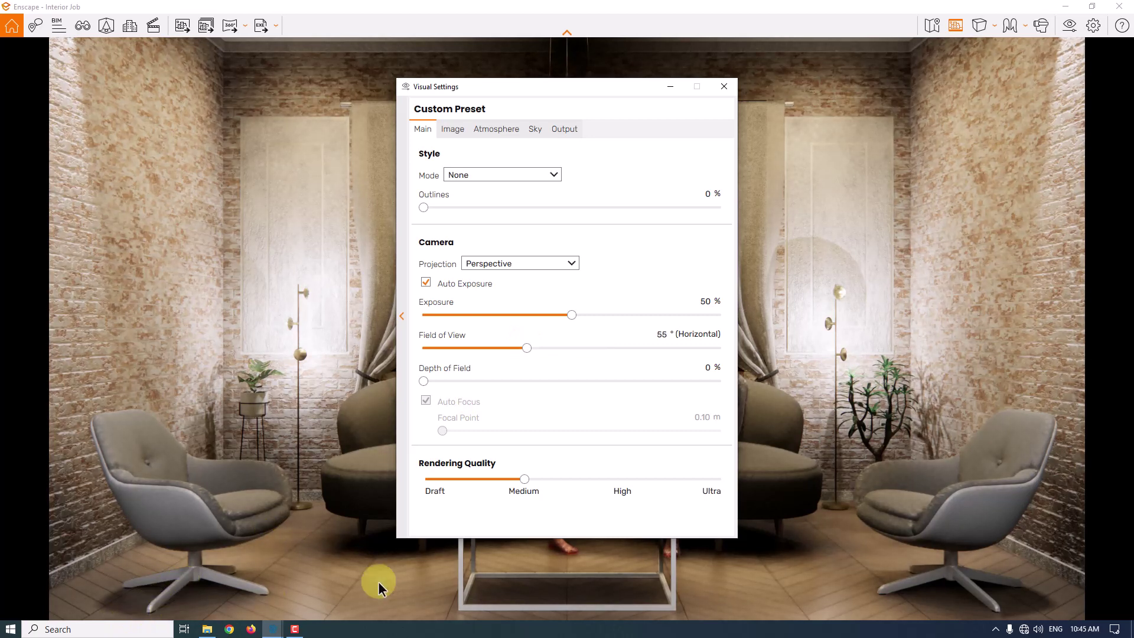
pyautogui.click(659, 334)
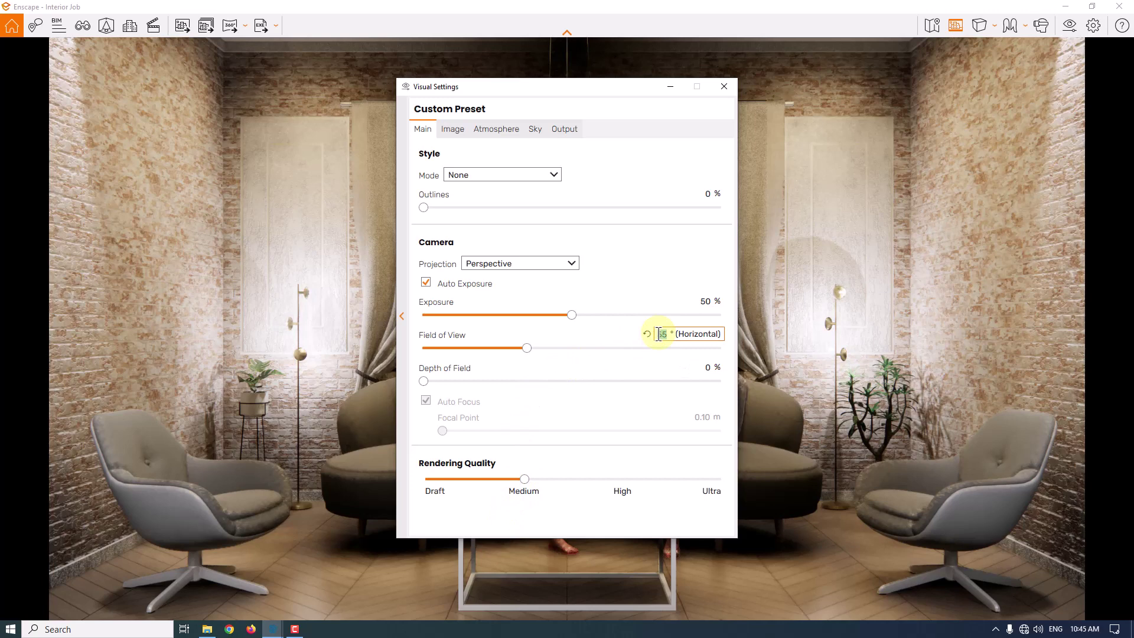
pyautogui.write('56')
pyautogui.press('Return')
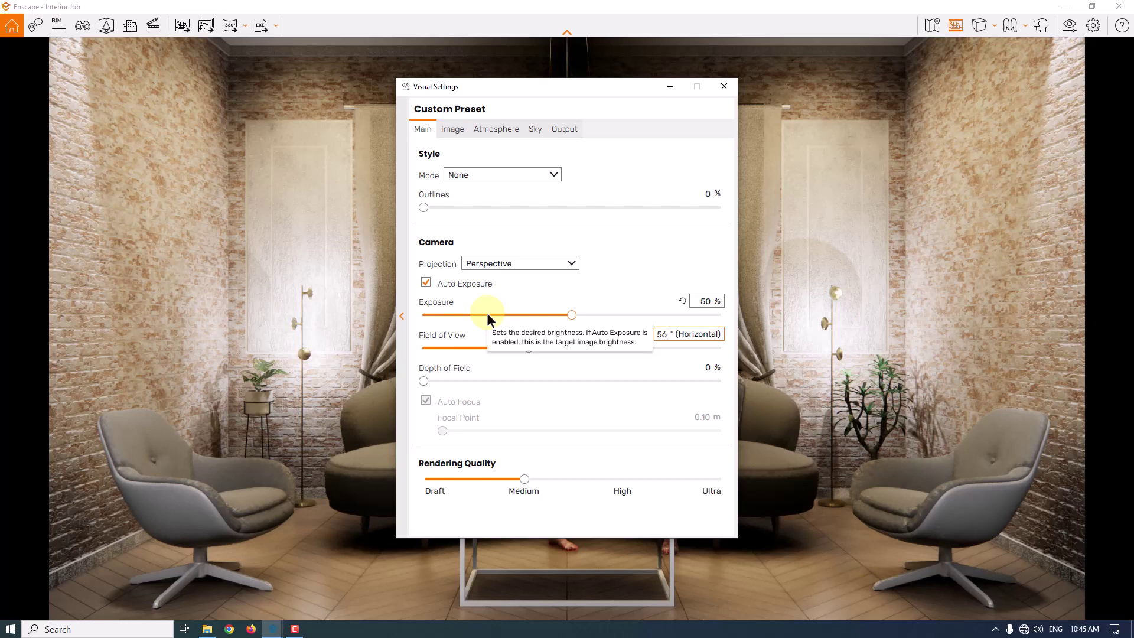
# Enable Auto Contrast in the image corrections and move the settings dialog aside to uncover the render
pyautogui.click(455, 128)
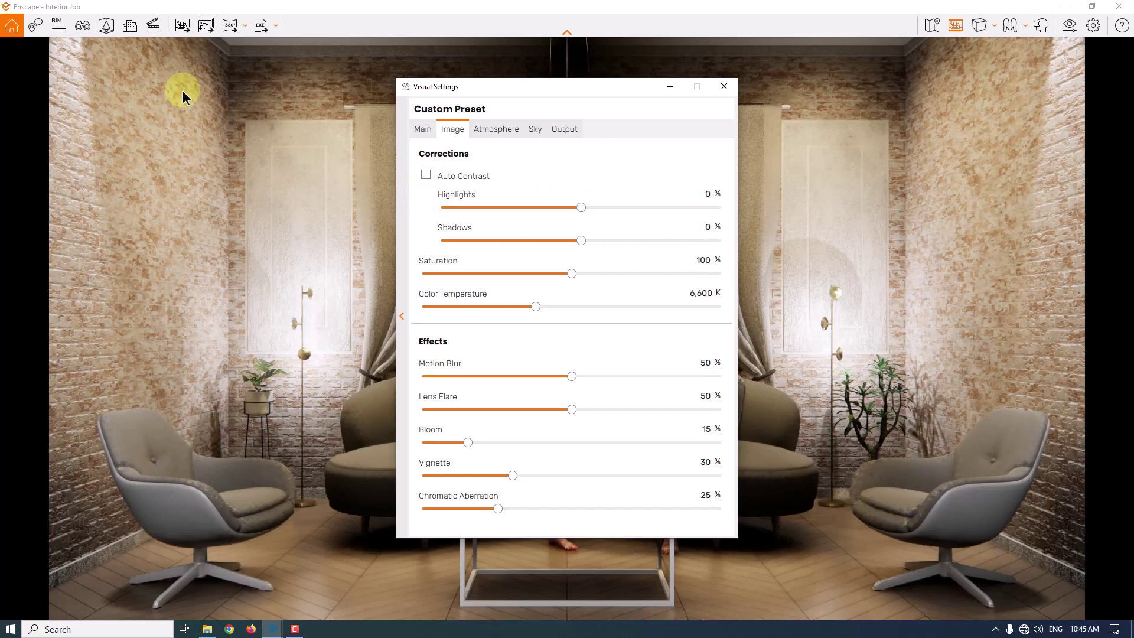
pyautogui.click(426, 175)
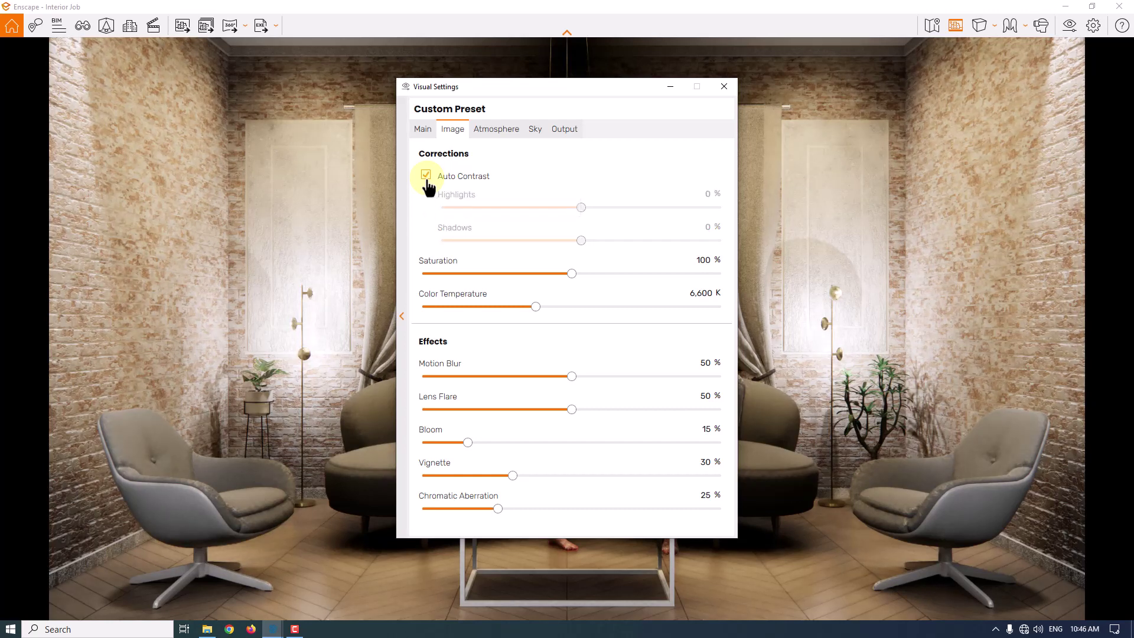
pyautogui.moveTo(602, 86); pyautogui.dragTo(987, 58)
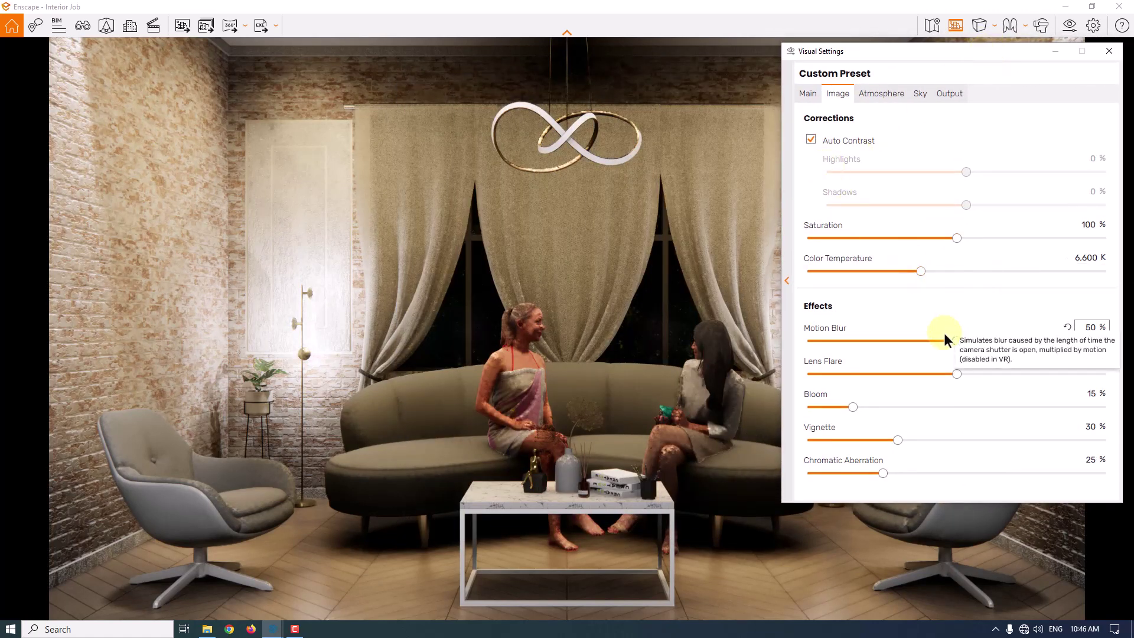
# Set the Artificial Light Brightness in the atmosphere settings to 154%
pyautogui.click(895, 95)
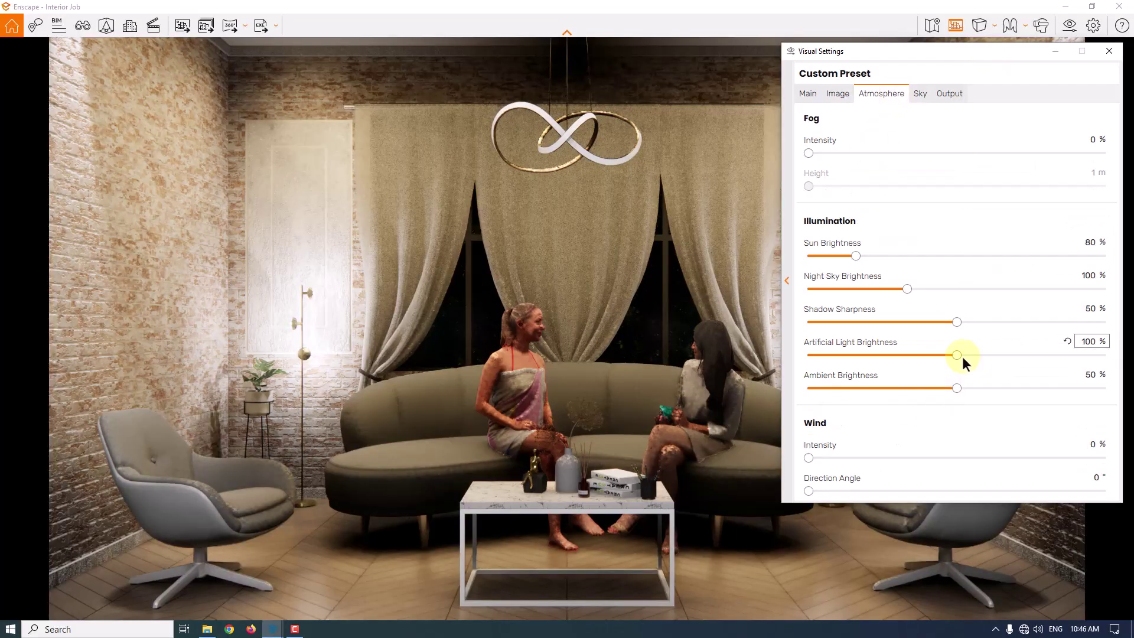
pyautogui.moveTo(958, 355); pyautogui.dragTo(1027, 354)
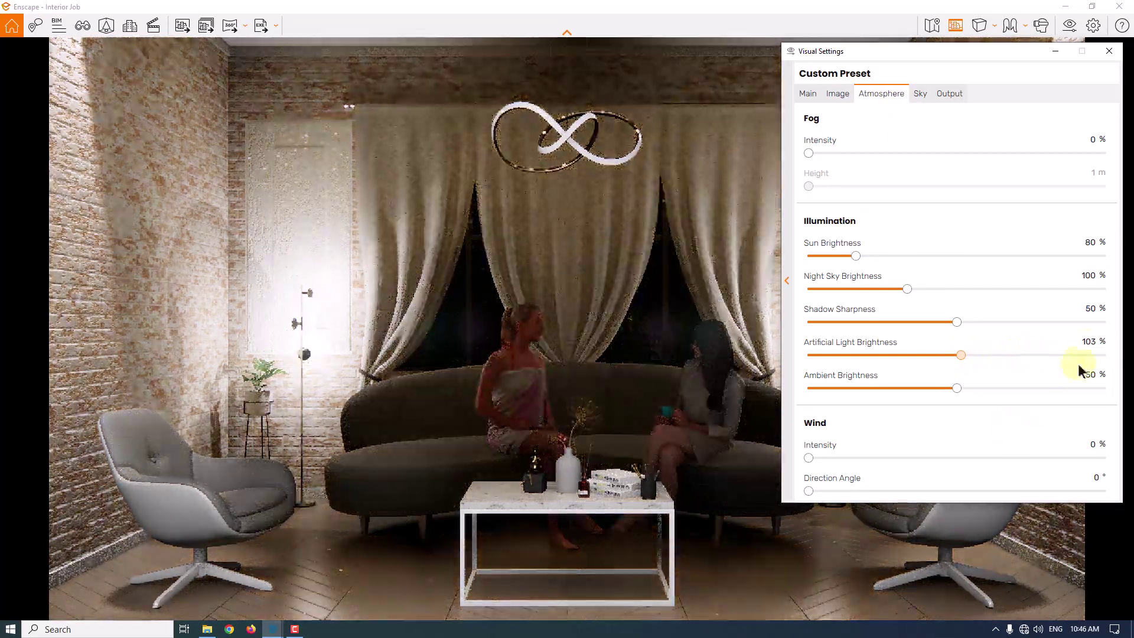
pyautogui.click(1088, 343)
pyautogui.write('154')
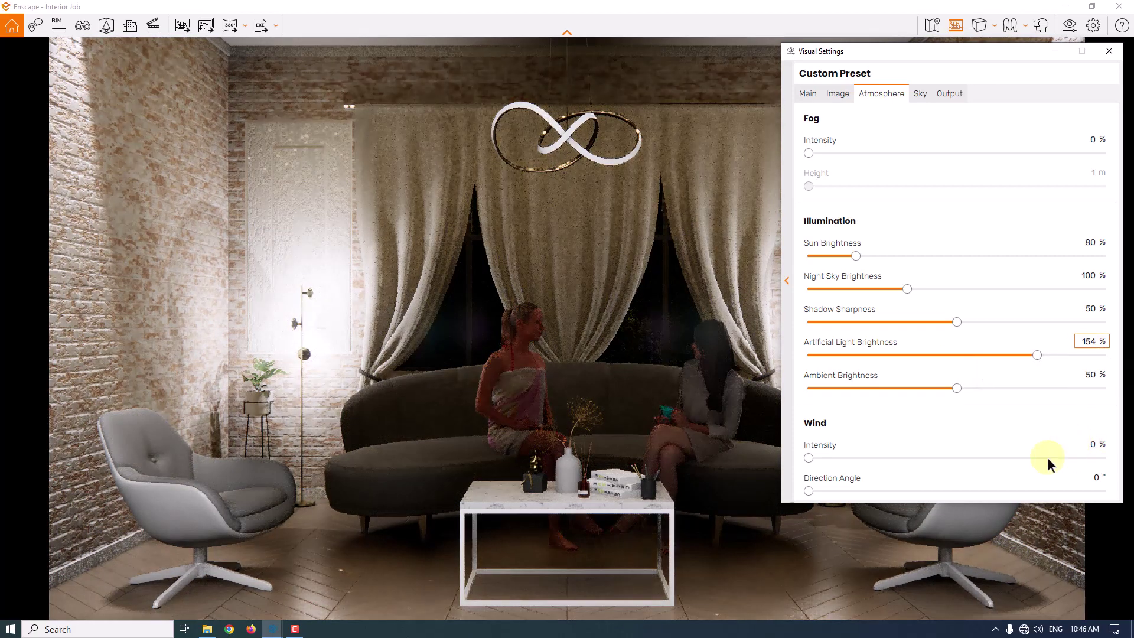
# Set the Shadow Sharpness to 26% and the Ambient Brightness to 46%
pyautogui.click(1090, 308)
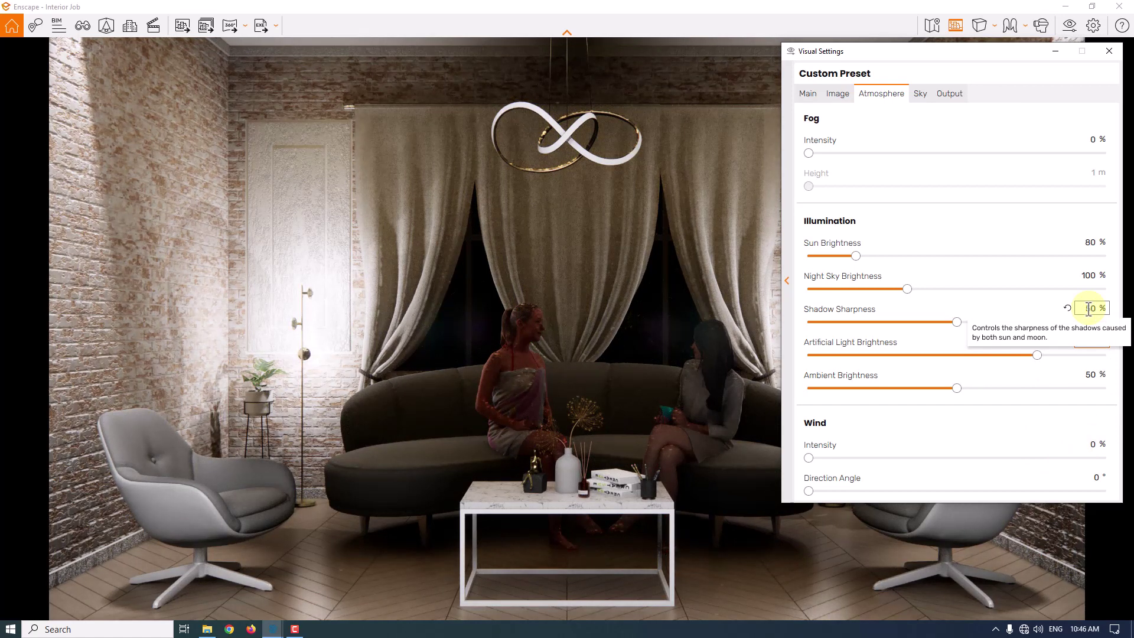
pyautogui.doubleClick(1088, 310)
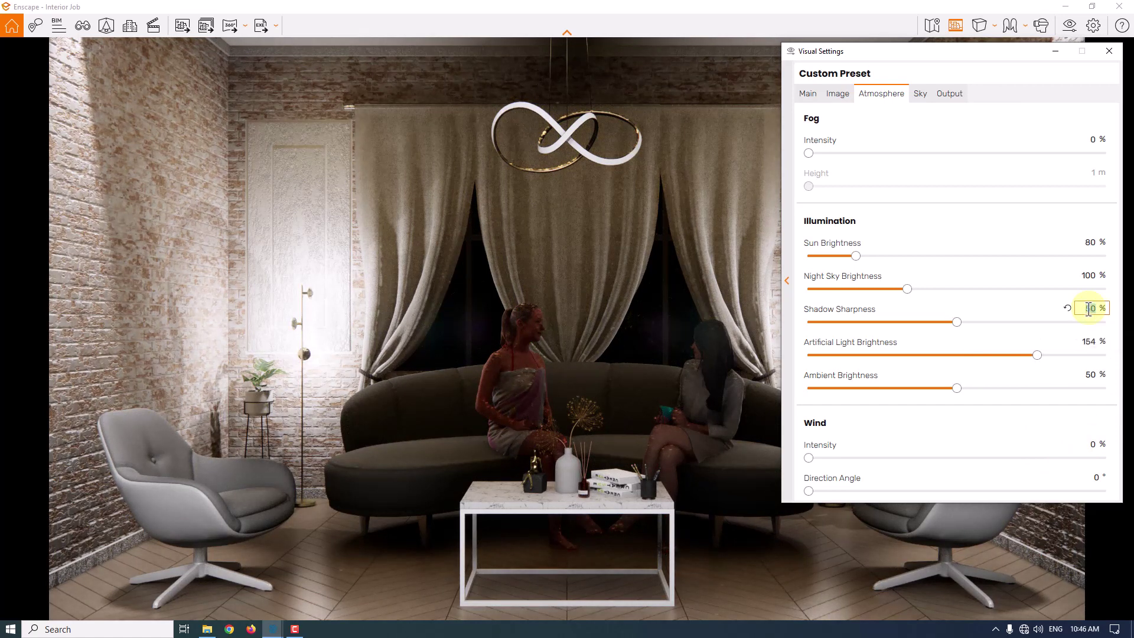
pyautogui.write('26')
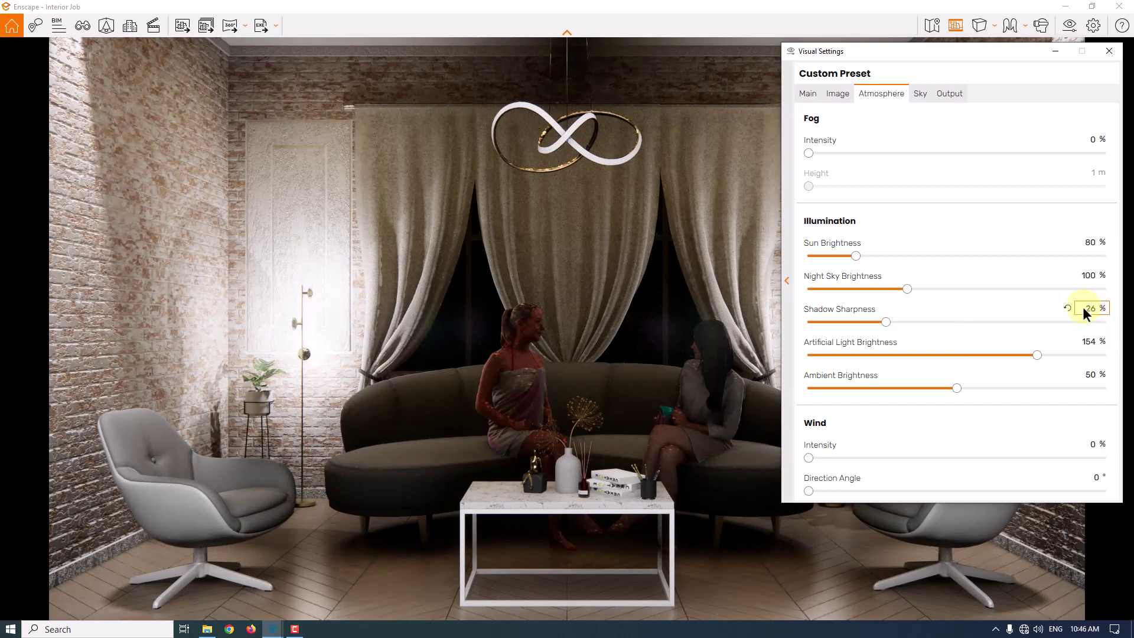
pyautogui.doubleClick(1089, 374)
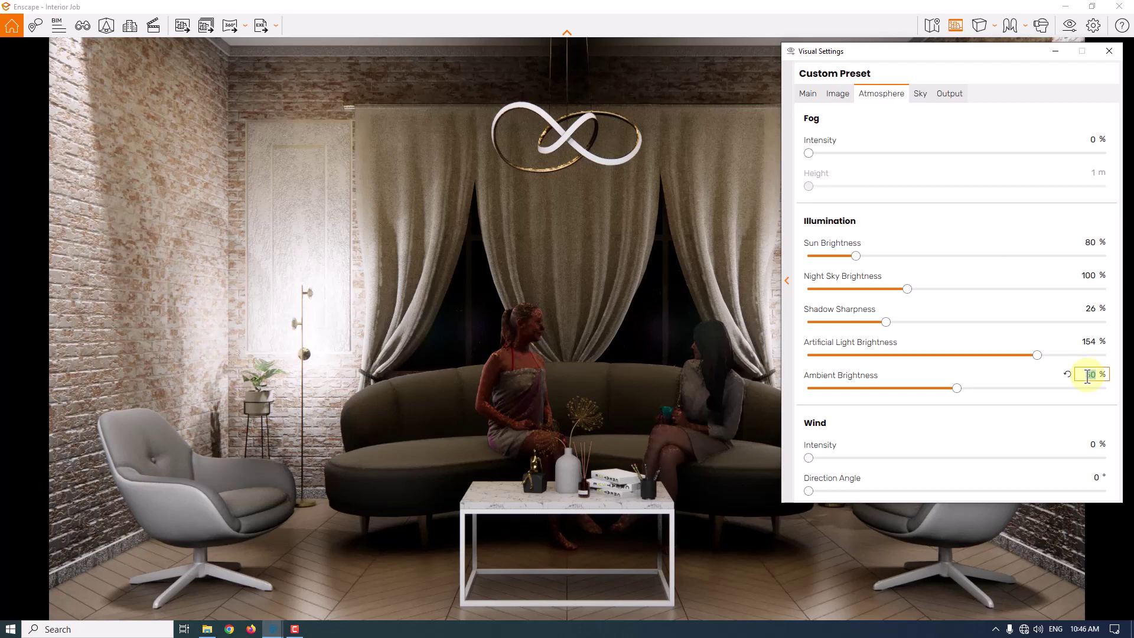
pyautogui.write('46')
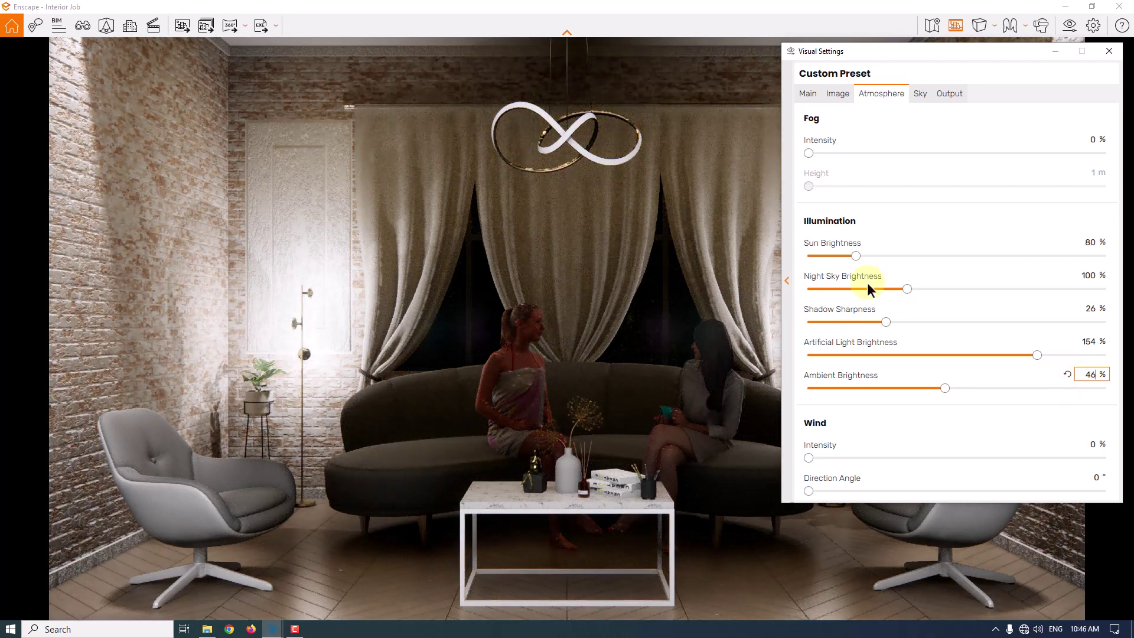
# Set the Night Sky Brightness to 144% and open the sky settings
pyautogui.click(1087, 275)
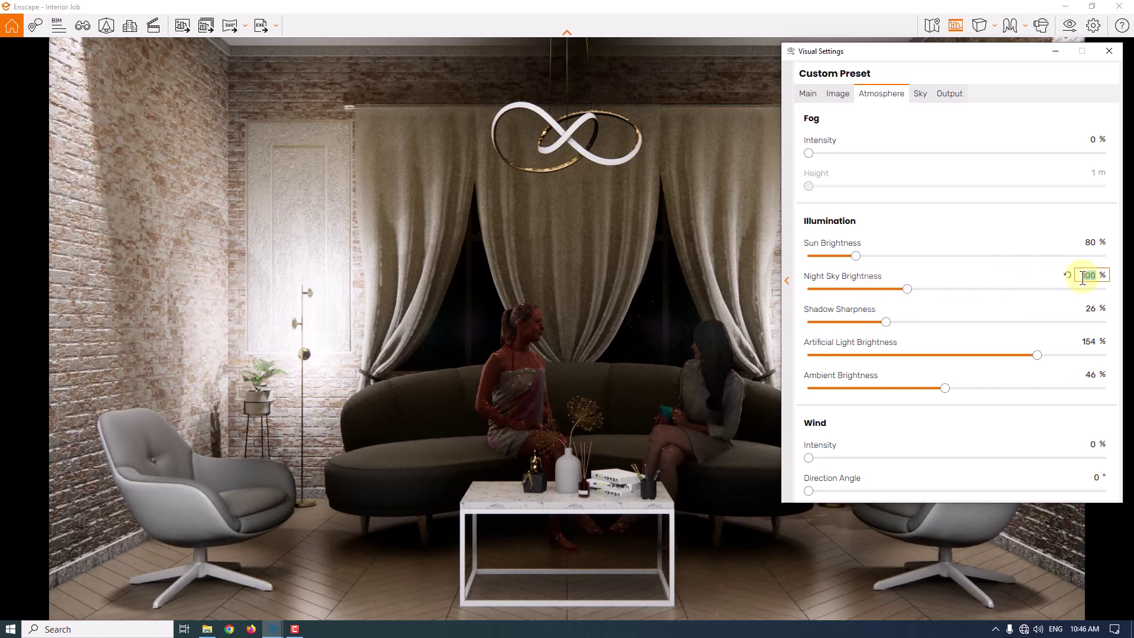
pyautogui.write('144')
pyautogui.press('Return')
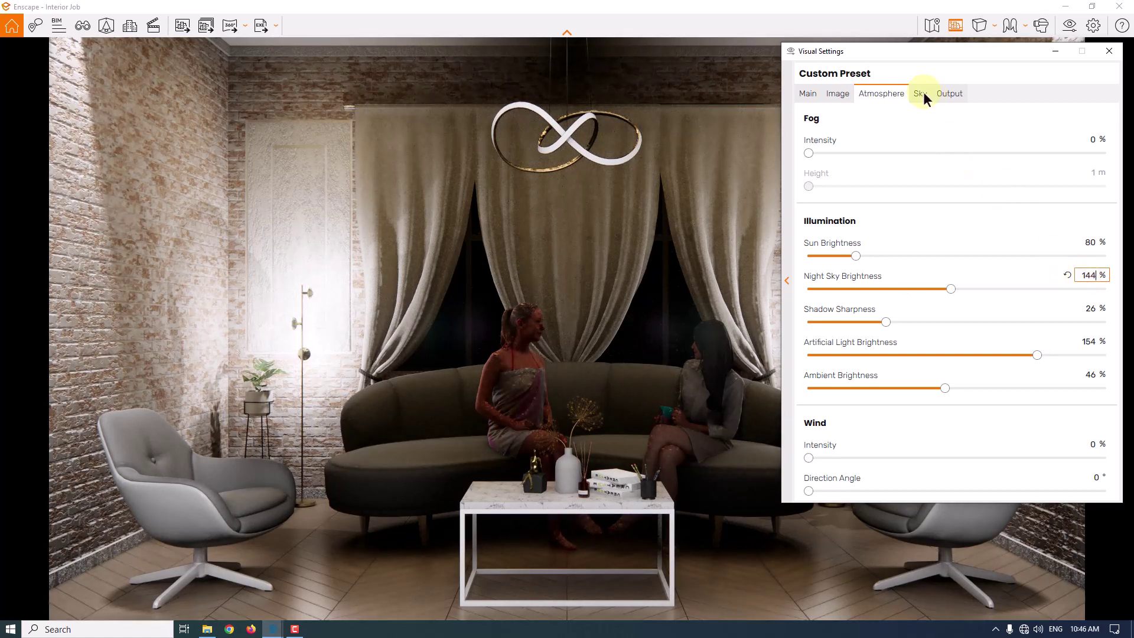
pyautogui.click(921, 93)
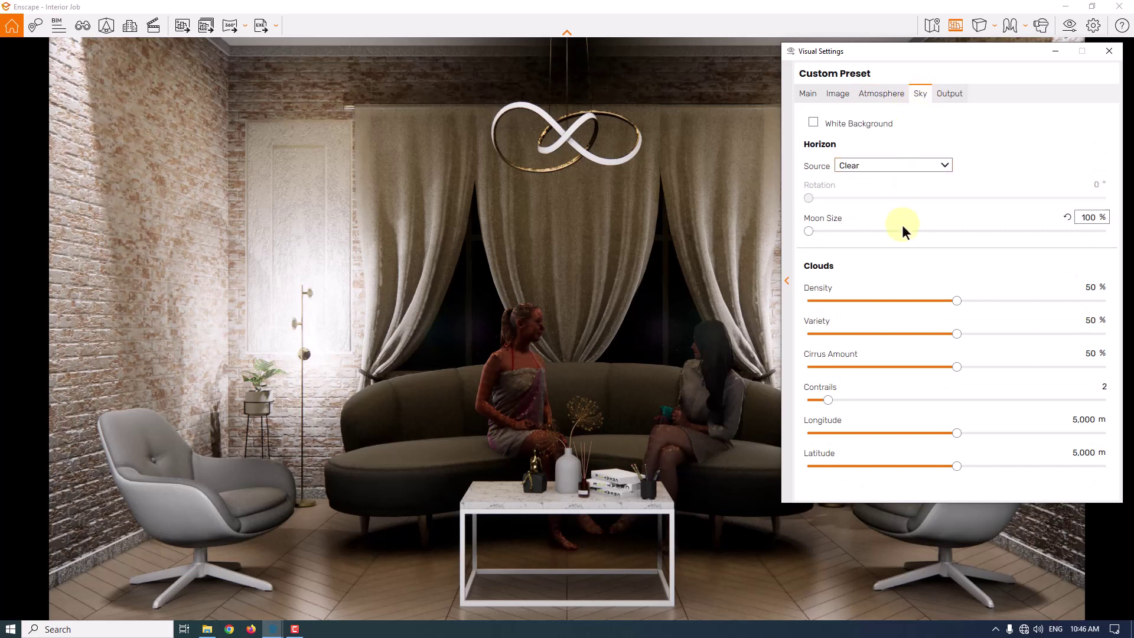
# Set the camera Exposure in the main settings to 66%
pyautogui.click(809, 94)
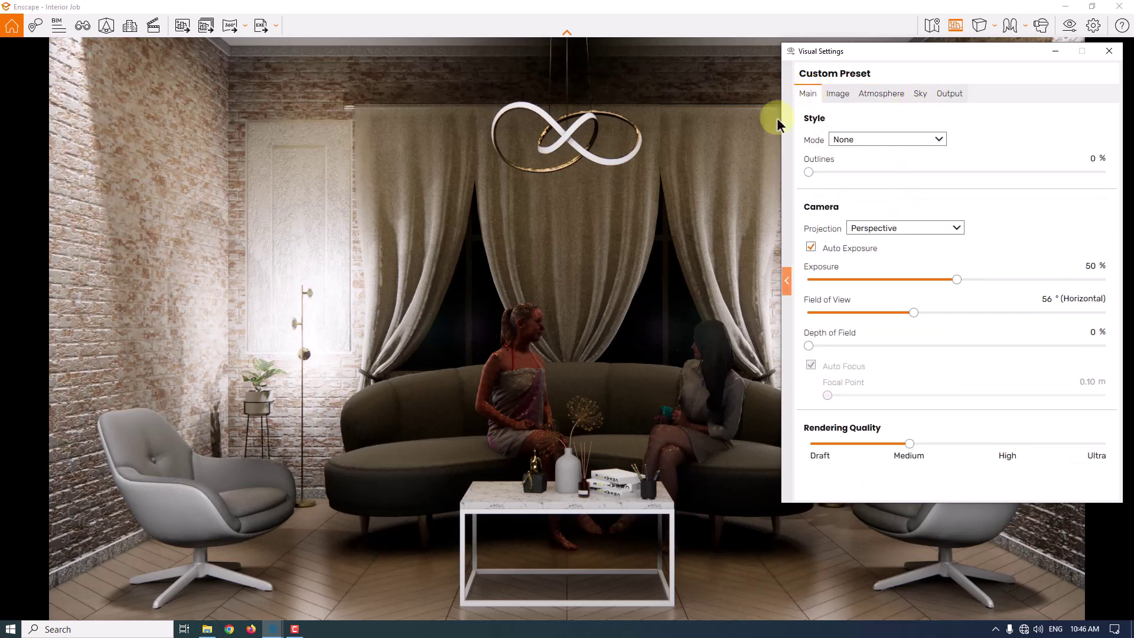
pyautogui.doubleClick(1088, 270)
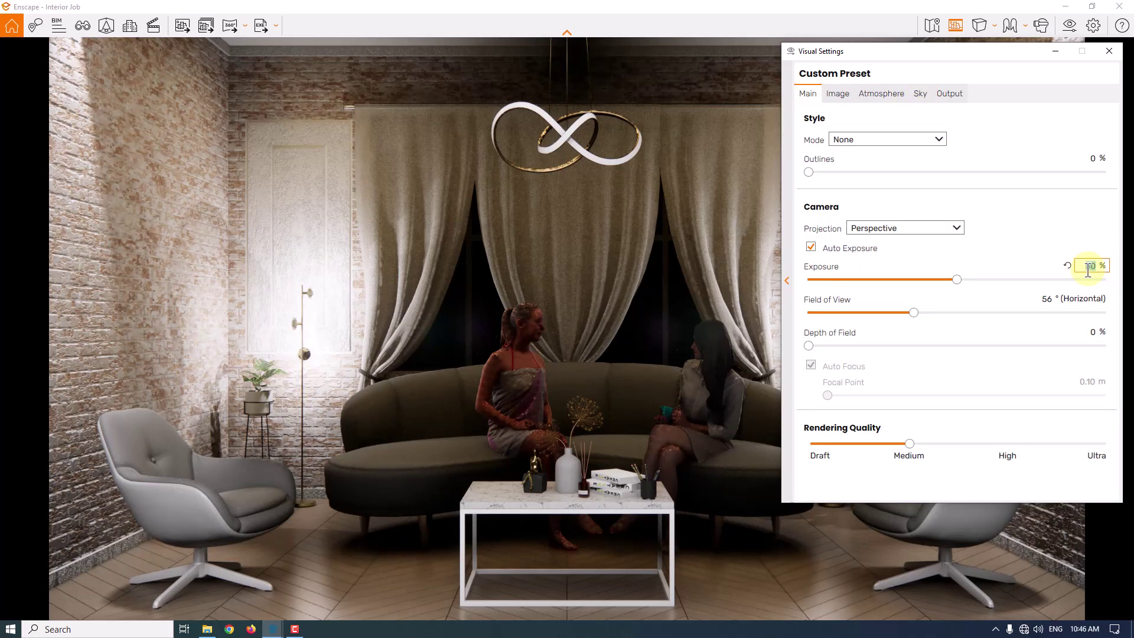
pyautogui.write('66')
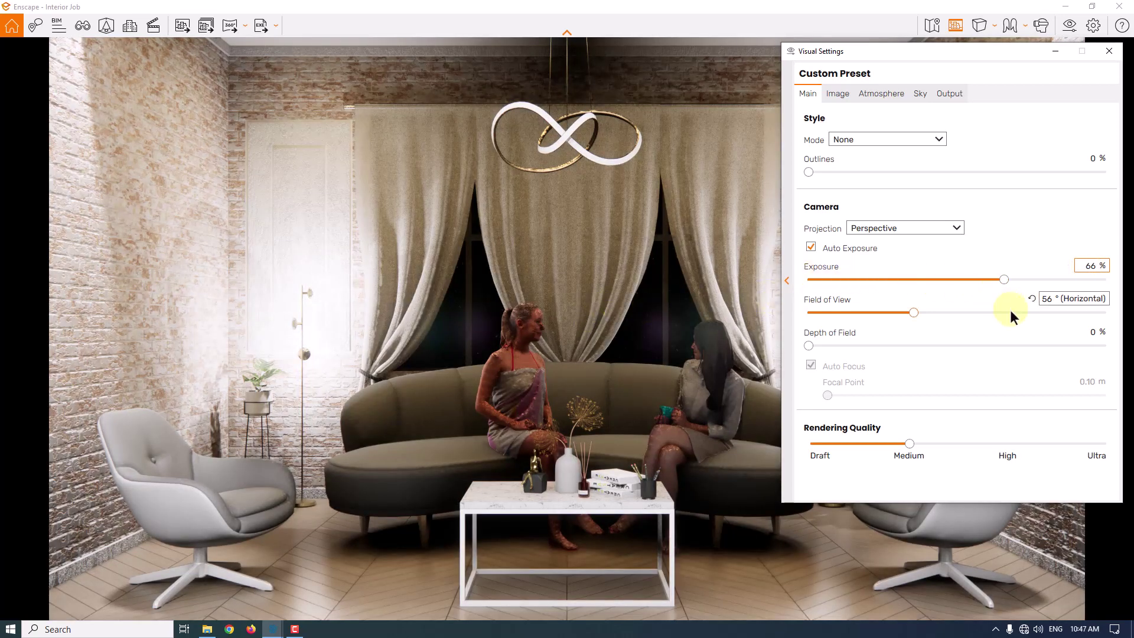
# Lower the Color Temperature in the image corrections to 5,800 K
pyautogui.click(837, 93)
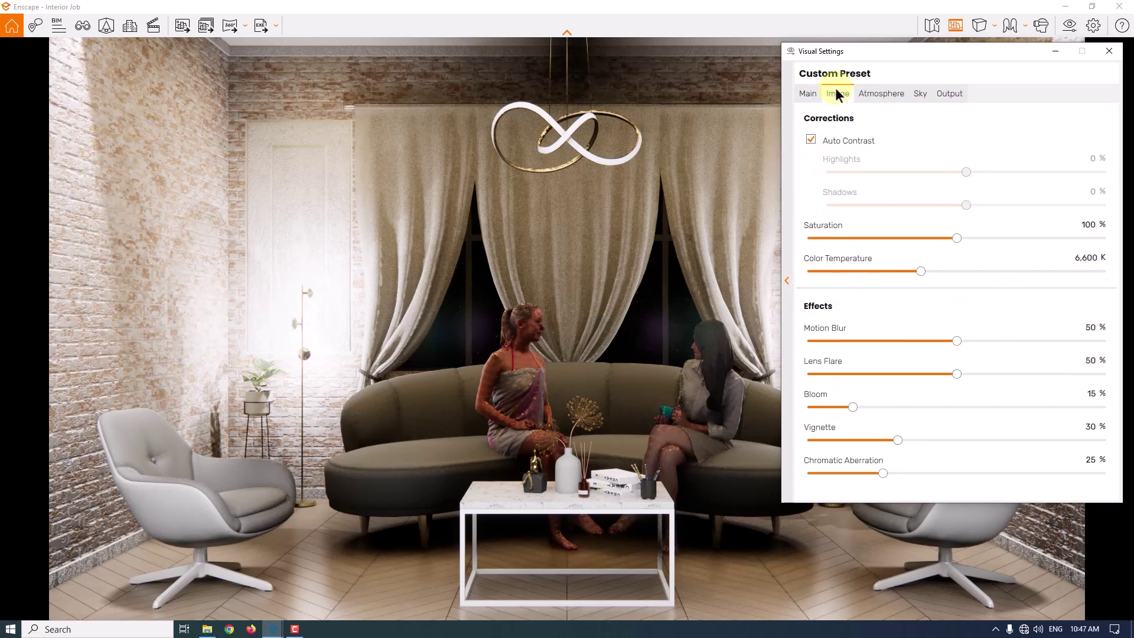
pyautogui.moveTo(920, 271); pyautogui.dragTo(898, 270)
pyautogui.click(1085, 259)
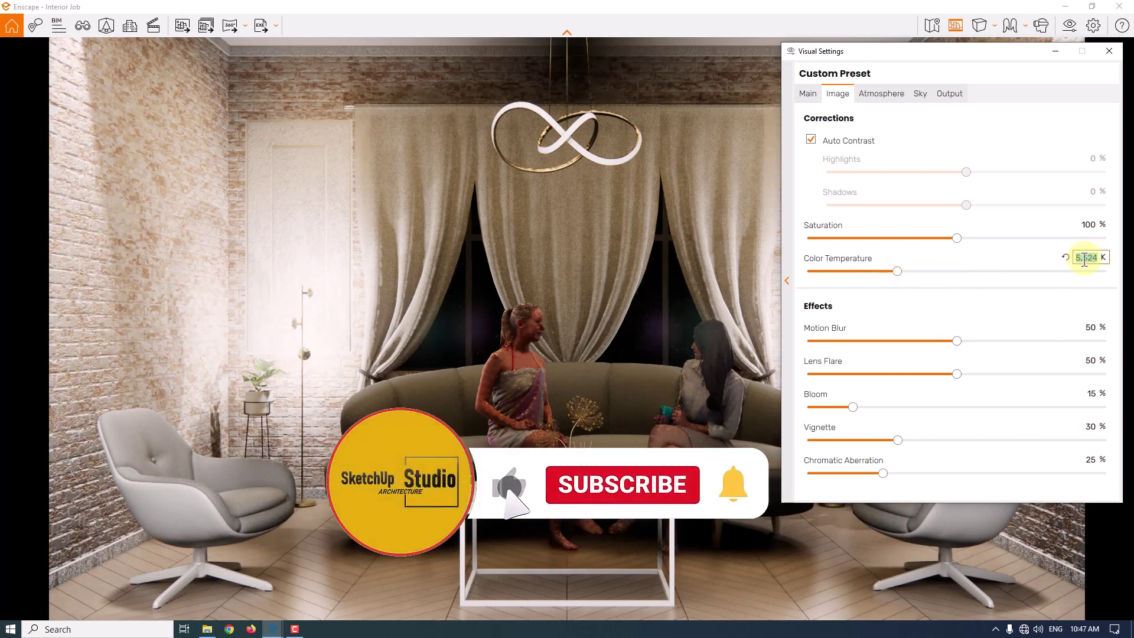
pyautogui.write('5')
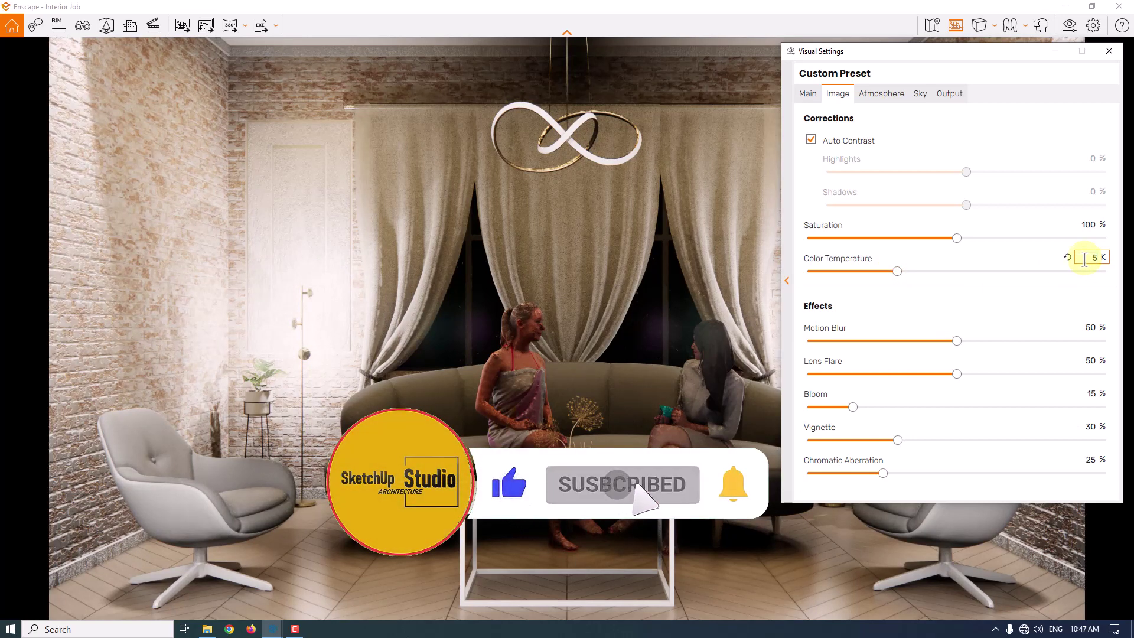
pyautogui.write(',800')
pyautogui.press('Return')
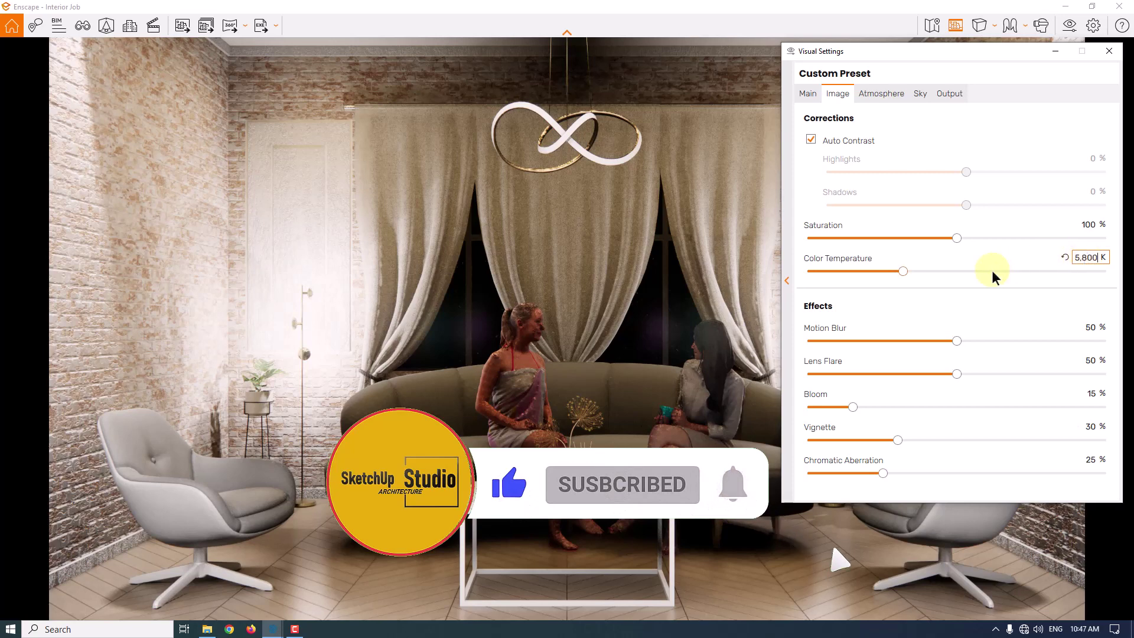
# Set the image Saturation to 102% and the Motion Blur to 0%
pyautogui.click(1088, 226)
pyautogui.write('112')
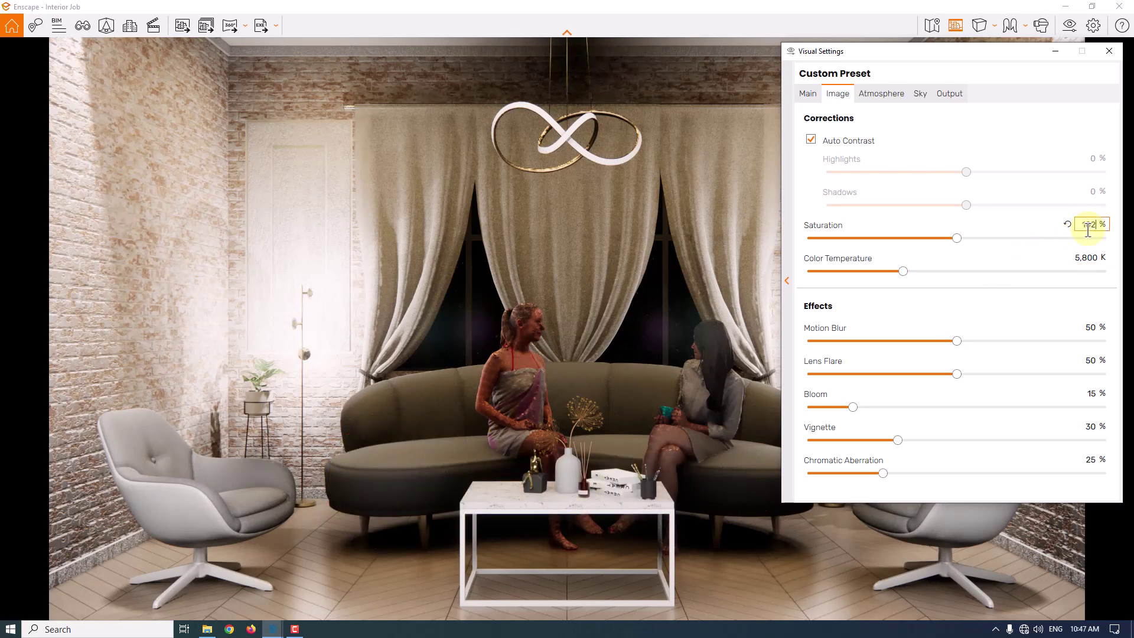
pyautogui.press('Return')
pyautogui.click(1088, 328)
pyautogui.write('0')
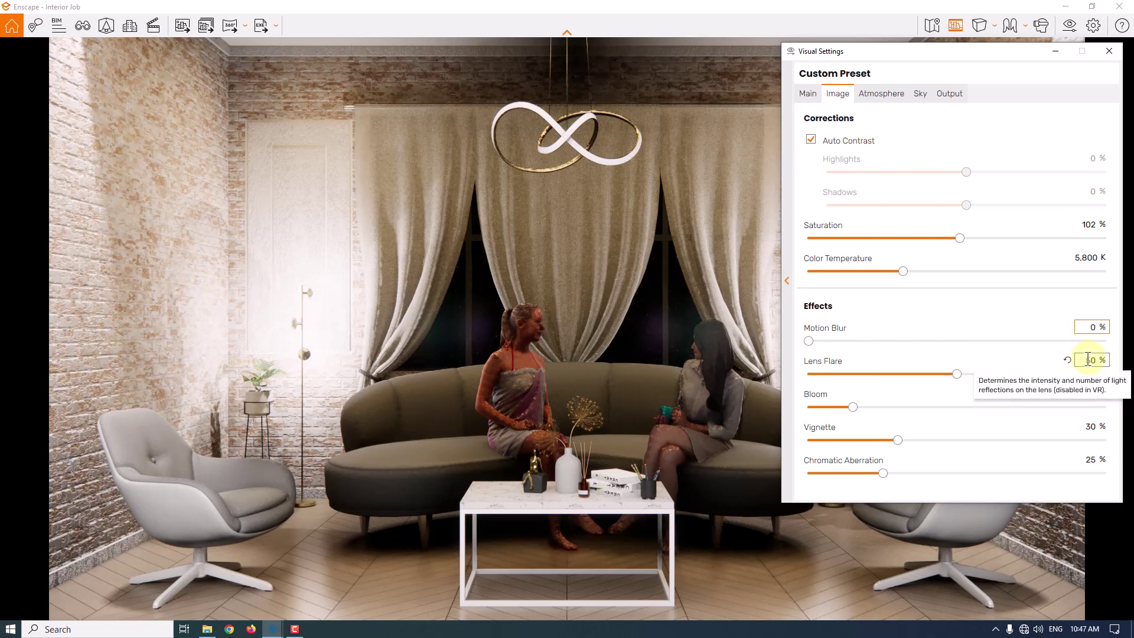
# Move the settings dialog to uncover the floor lamp and armchair, and set the Bloom to 0% after trying several strengths
pyautogui.moveTo(924, 55); pyautogui.dragTo(250, 99)
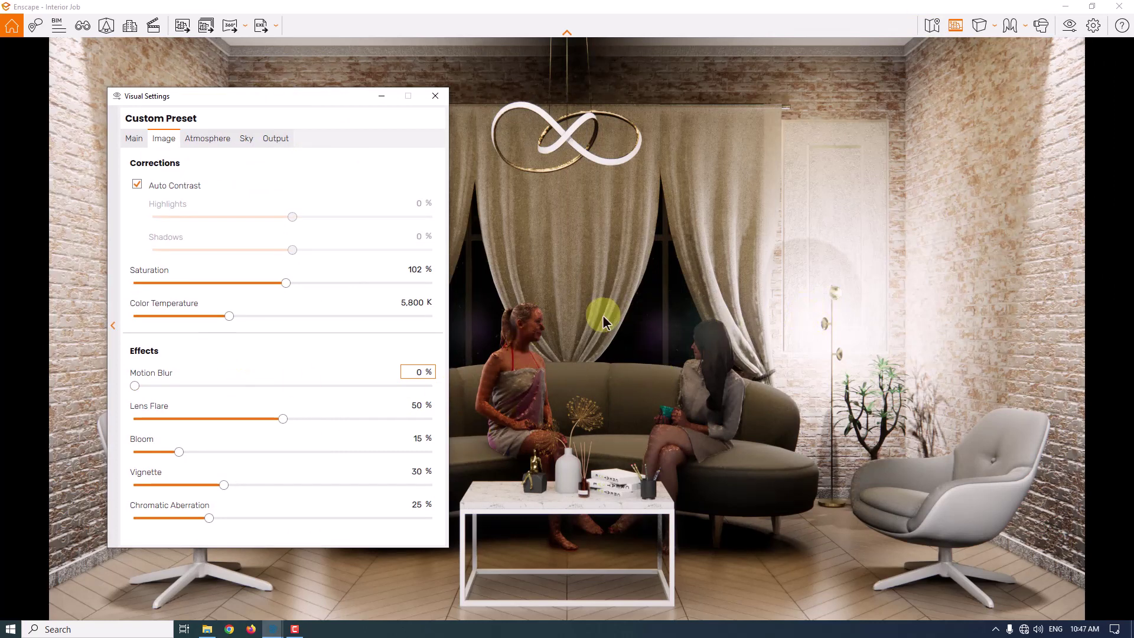
pyautogui.moveTo(180, 452); pyautogui.dragTo(84, 451)
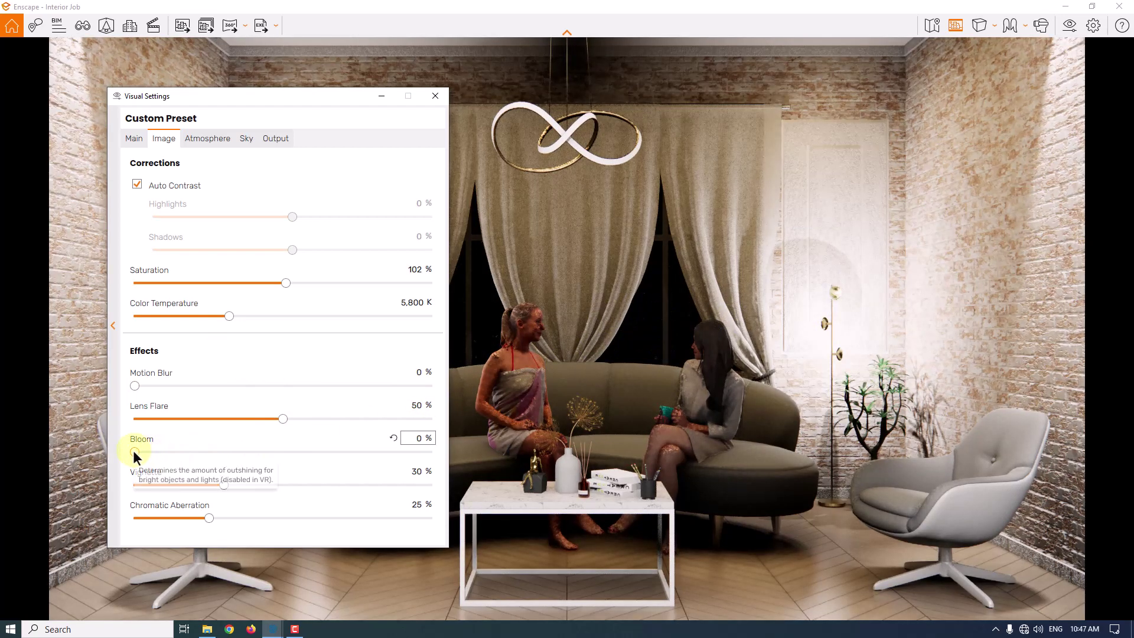
pyautogui.moveTo(134, 452); pyautogui.dragTo(151, 452)
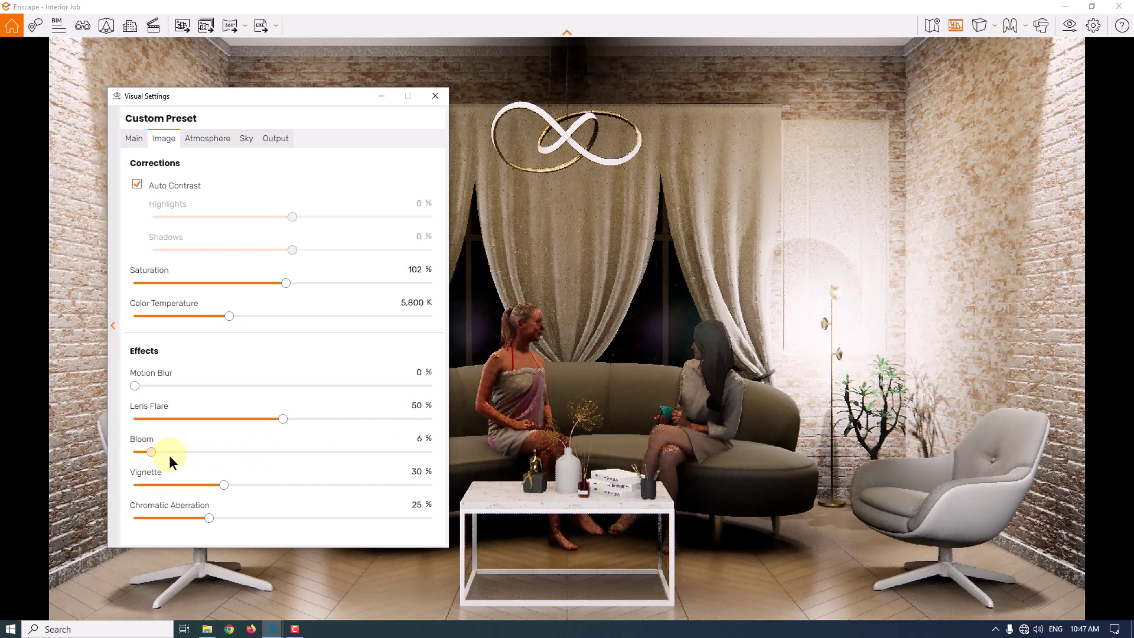
pyautogui.click(209, 459)
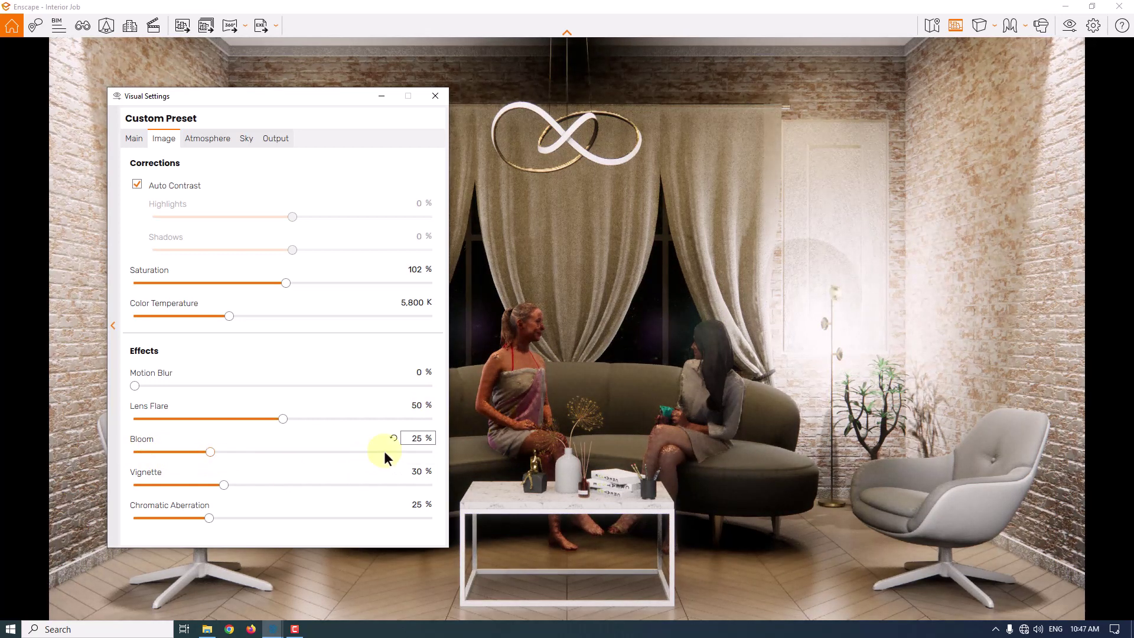
pyautogui.doubleClick(418, 442)
pyautogui.write('0')
# Set the Lens Flare to 22%, the Vignette to 20% and the Chromatic Aberration to 0%
pyautogui.doubleClick(415, 407)
pyautogui.write('22')
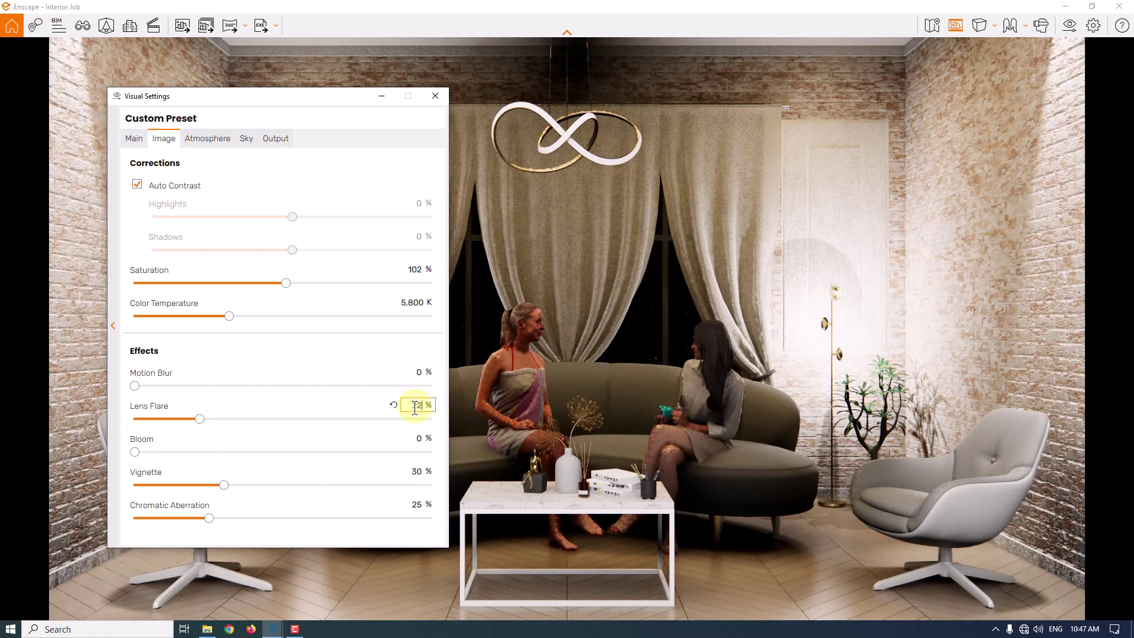
pyautogui.doubleClick(416, 471)
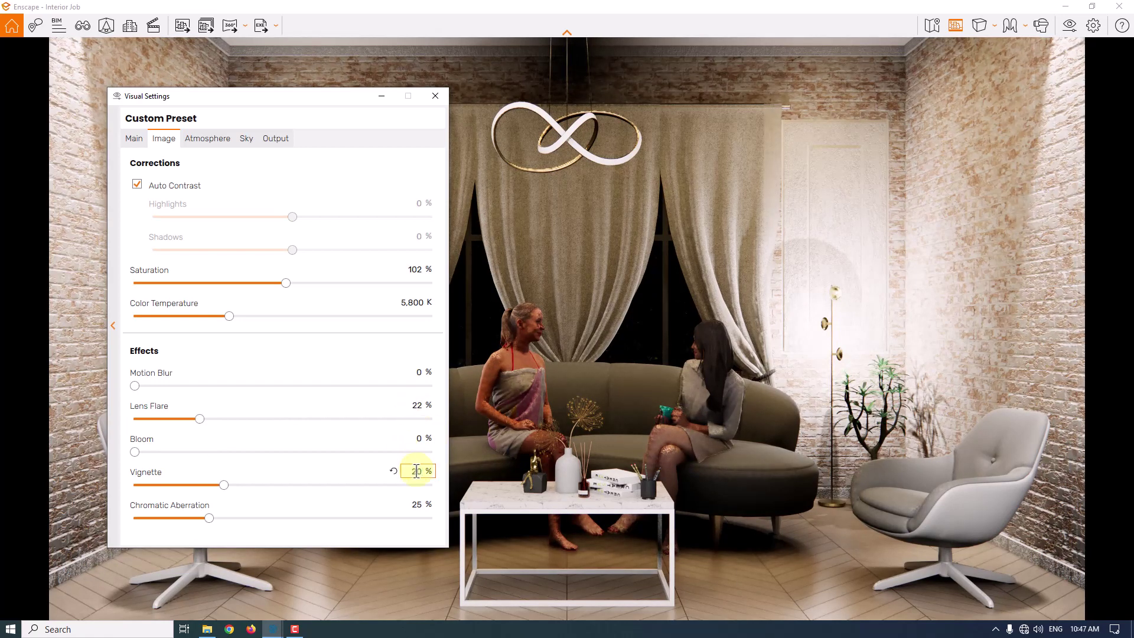
pyautogui.write('20')
pyautogui.doubleClick(417, 504)
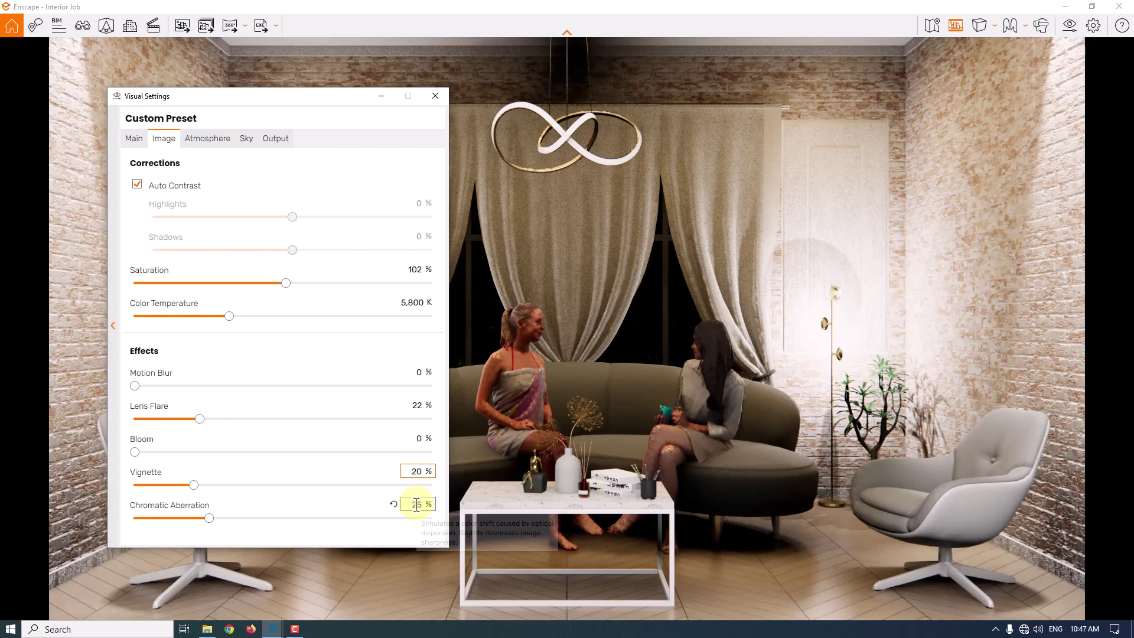
pyautogui.write('0')
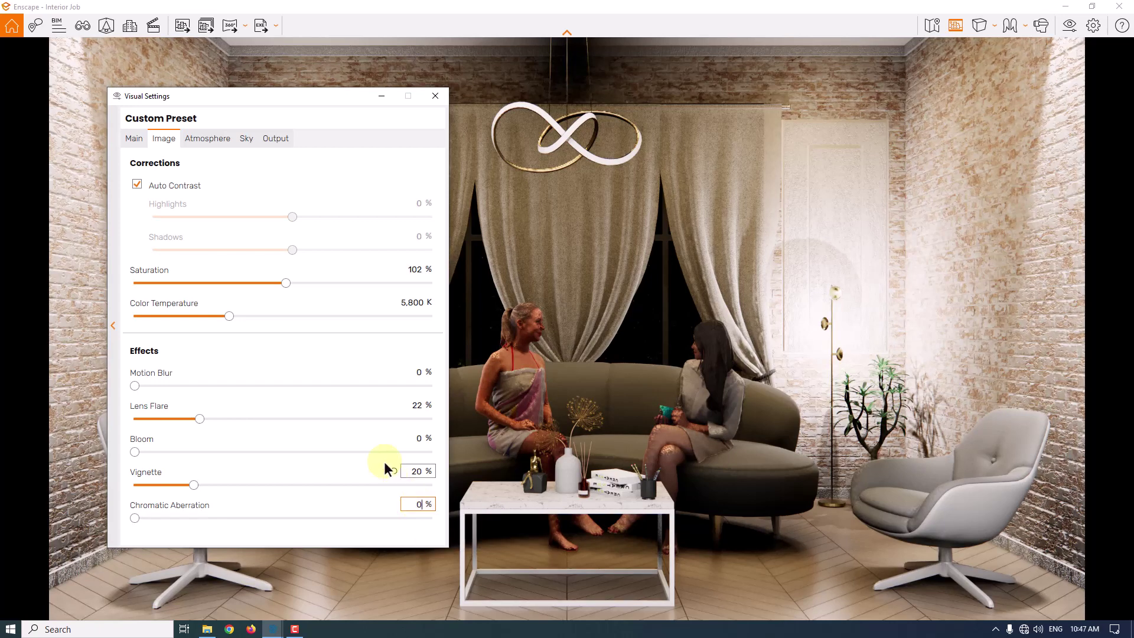
# Raise the Rendering Quality to Ultra and switch the render to the saved view In1
pyautogui.click(134, 139)
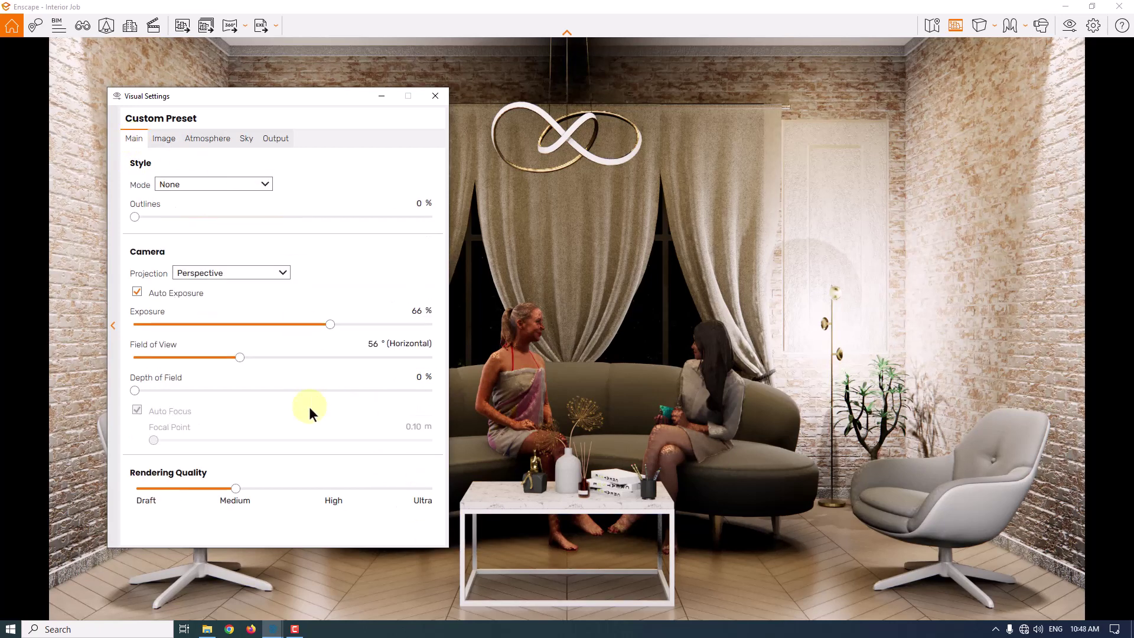
pyautogui.moveTo(237, 488); pyautogui.dragTo(492, 503)
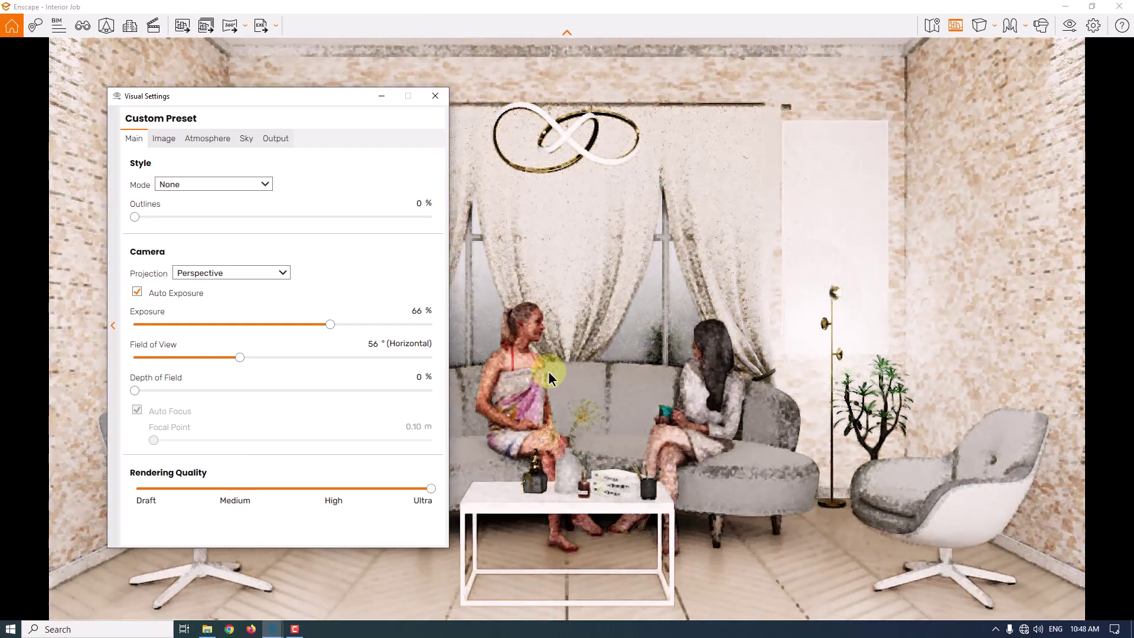
pyautogui.click(549, 371)
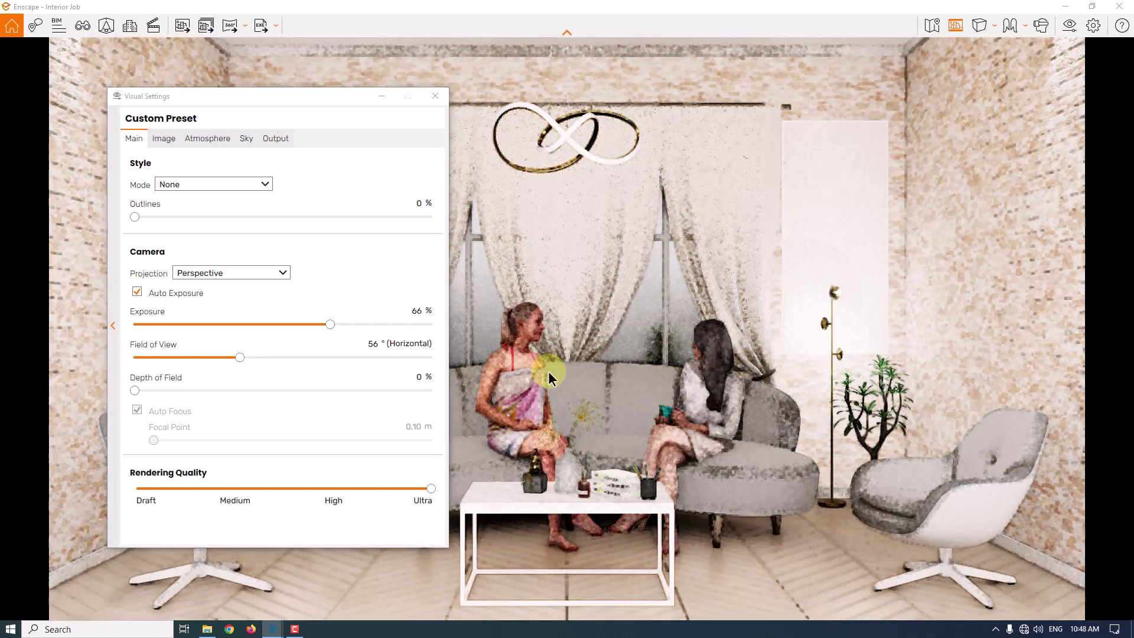
pyautogui.scroll(1, 572, 370)
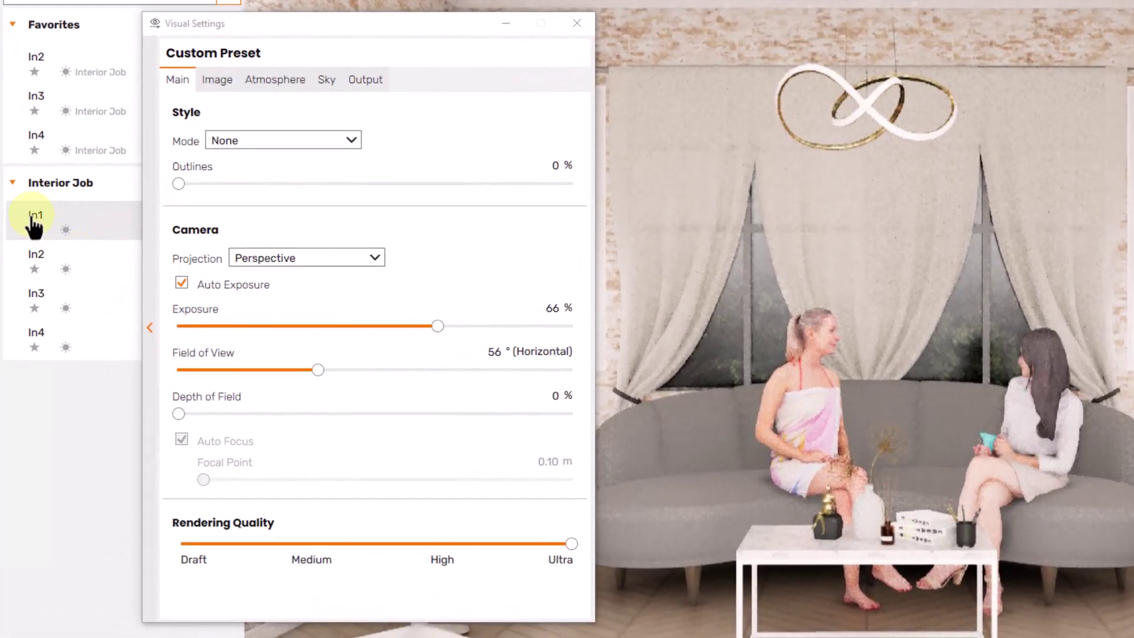
pyautogui.click(34, 224)
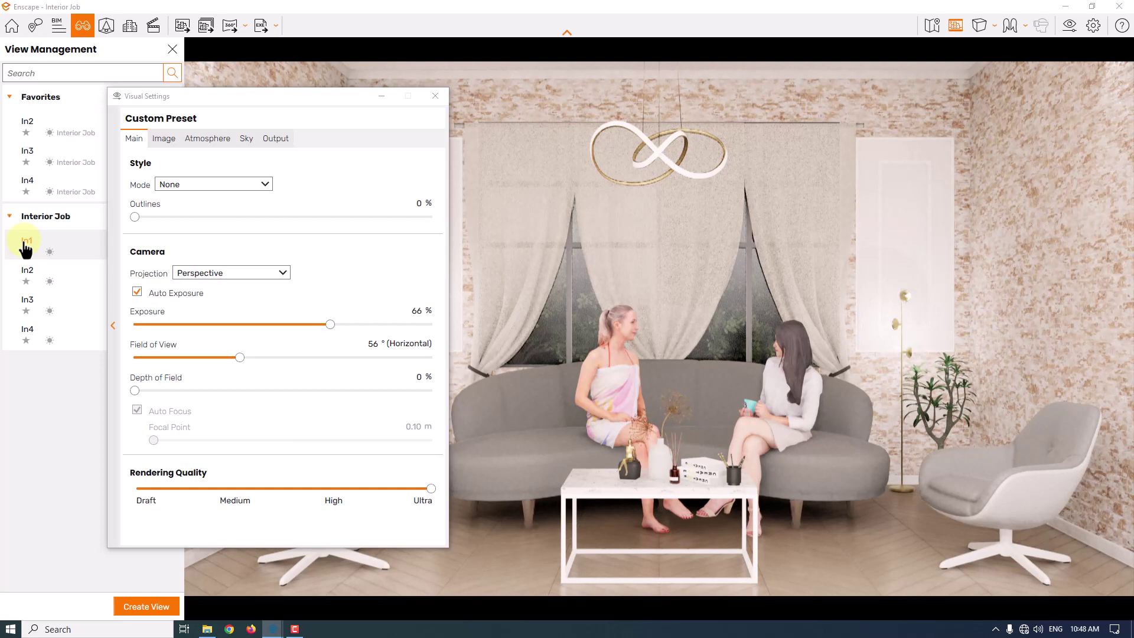
# Set the camera Exposure to 61% and the Depth of Field to 13%
pyautogui.click(416, 311)
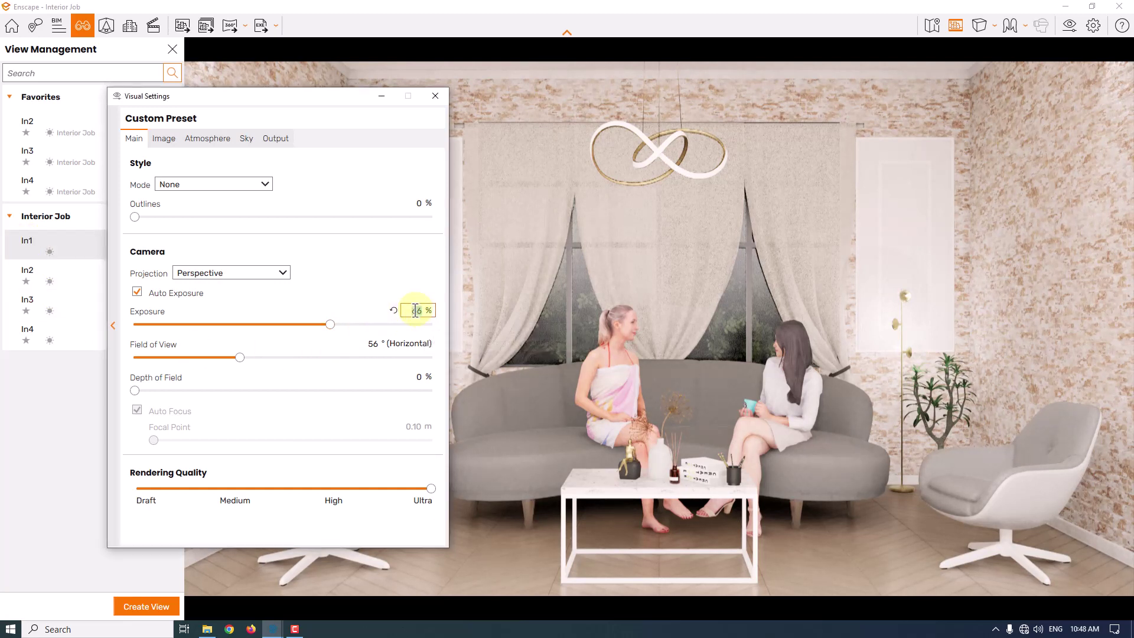
pyautogui.write('61')
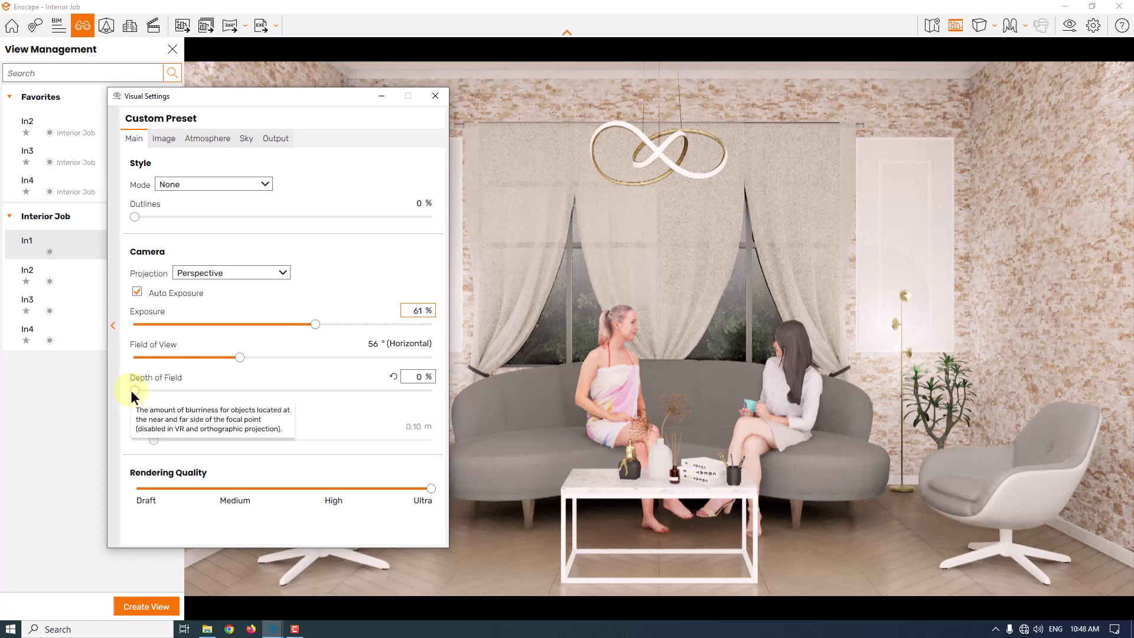
pyautogui.moveTo(133, 390); pyautogui.dragTo(160, 390)
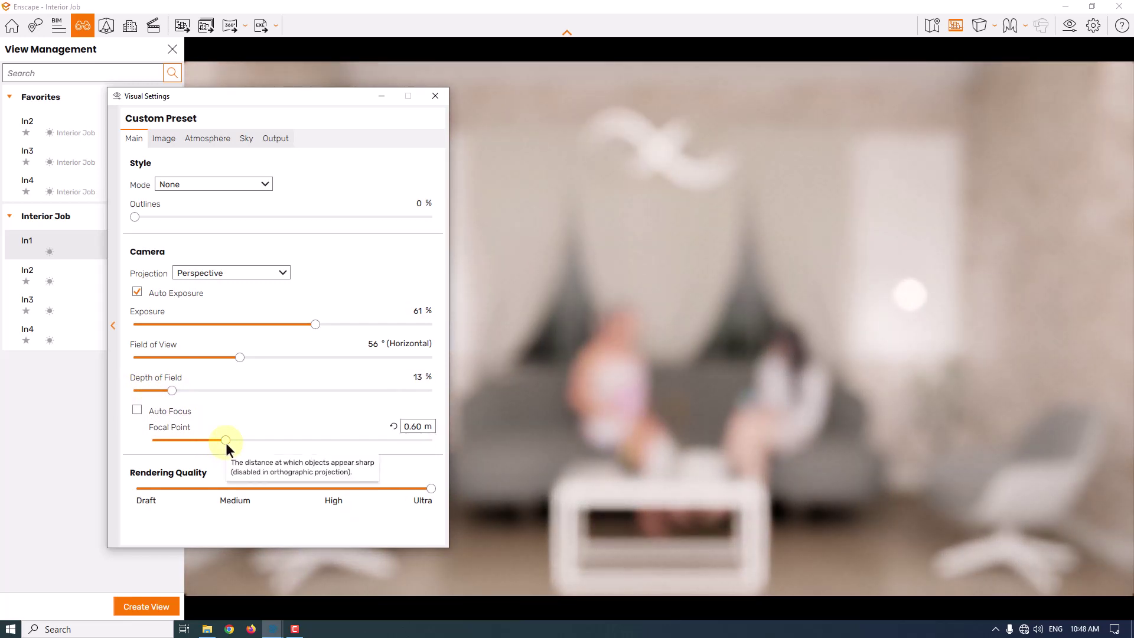
# Set the Focal Point distance to 5.66 m with Auto Focus off
pyautogui.moveTo(225, 441); pyautogui.dragTo(229, 442)
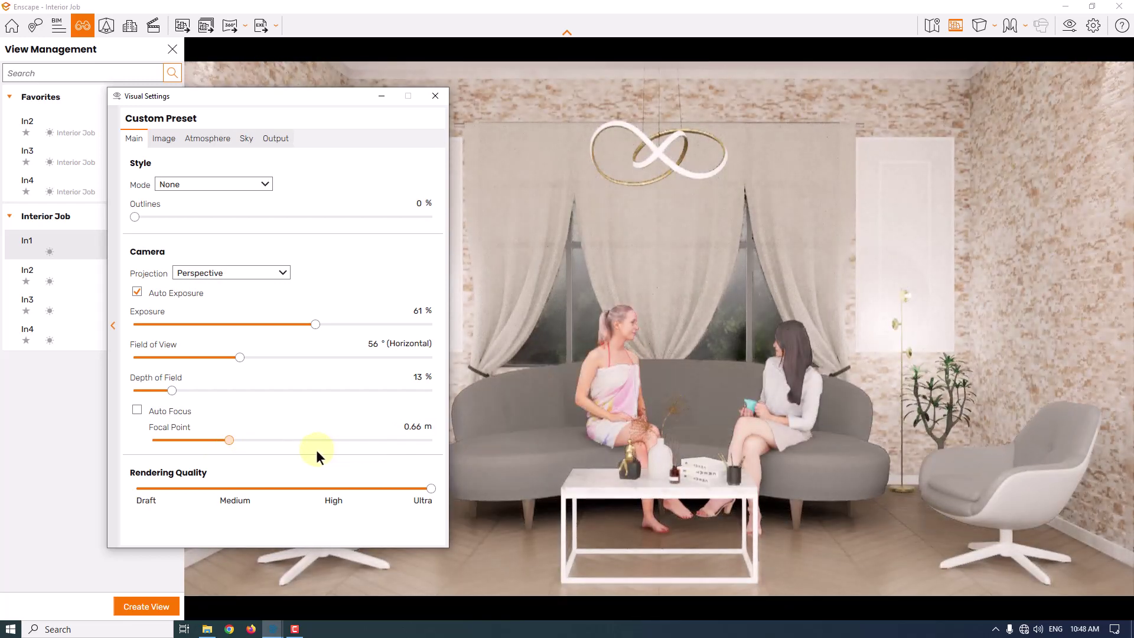
pyautogui.click(316, 441)
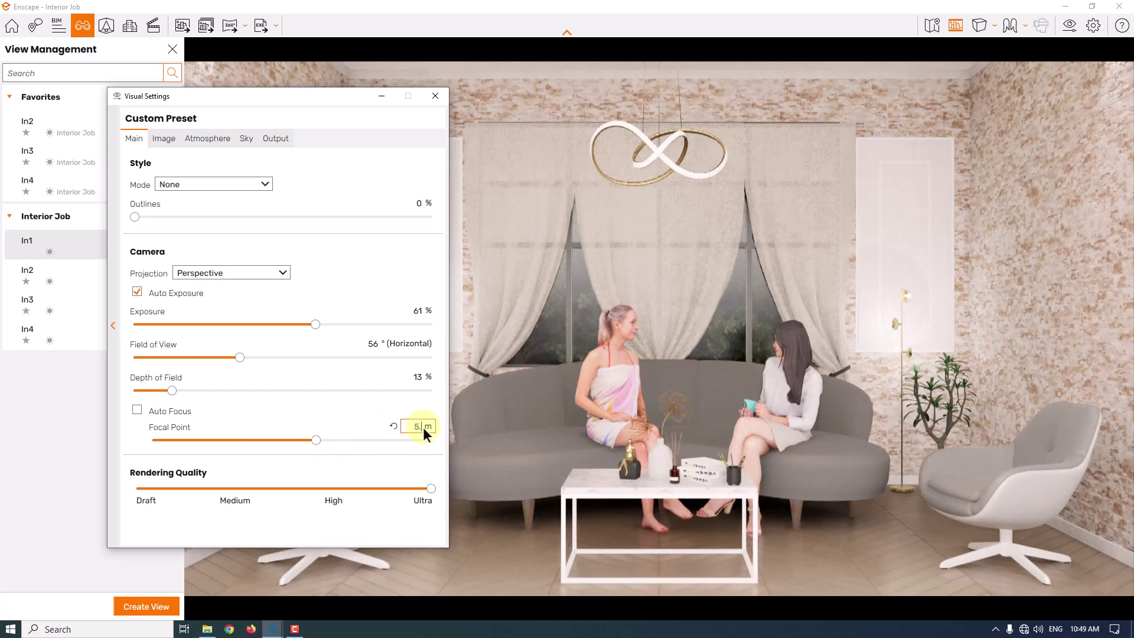
pyautogui.write('66')
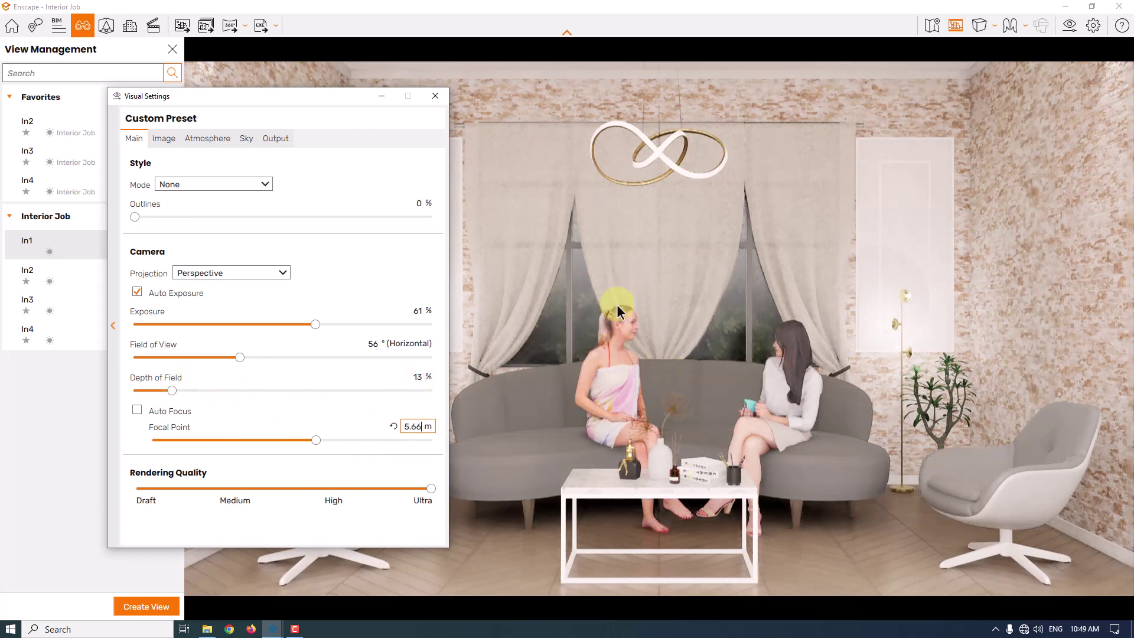
# Try the Depth of Field at 14% and 34%, and set it back to 13%
pyautogui.moveTo(172, 391); pyautogui.dragTo(177, 391)
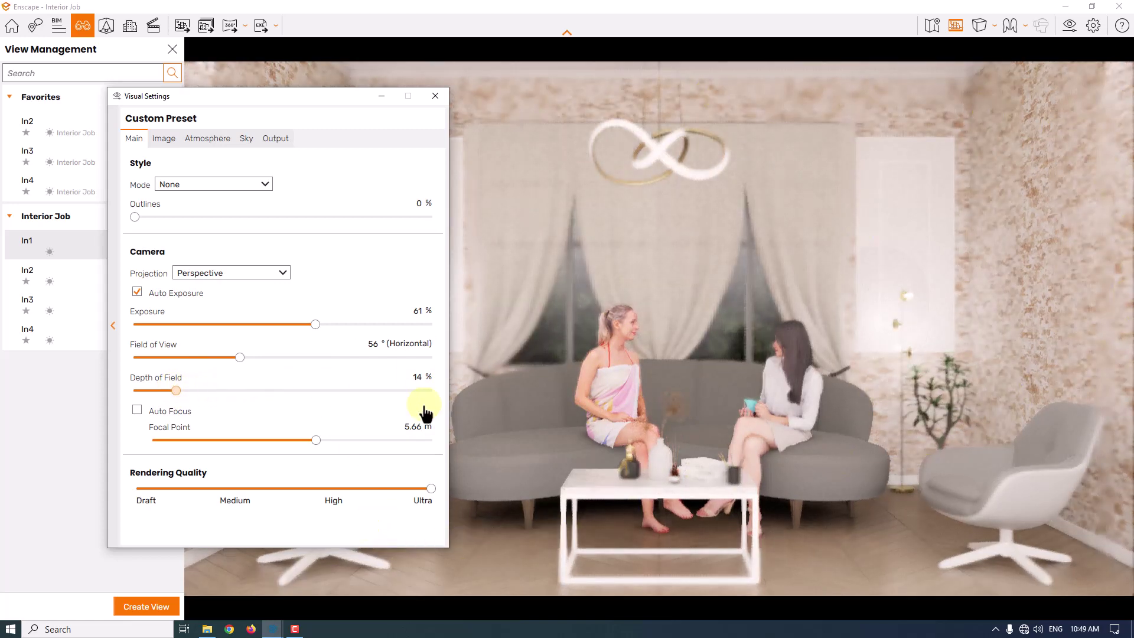
pyautogui.click(418, 377)
pyautogui.write('34')
pyautogui.press('Return')
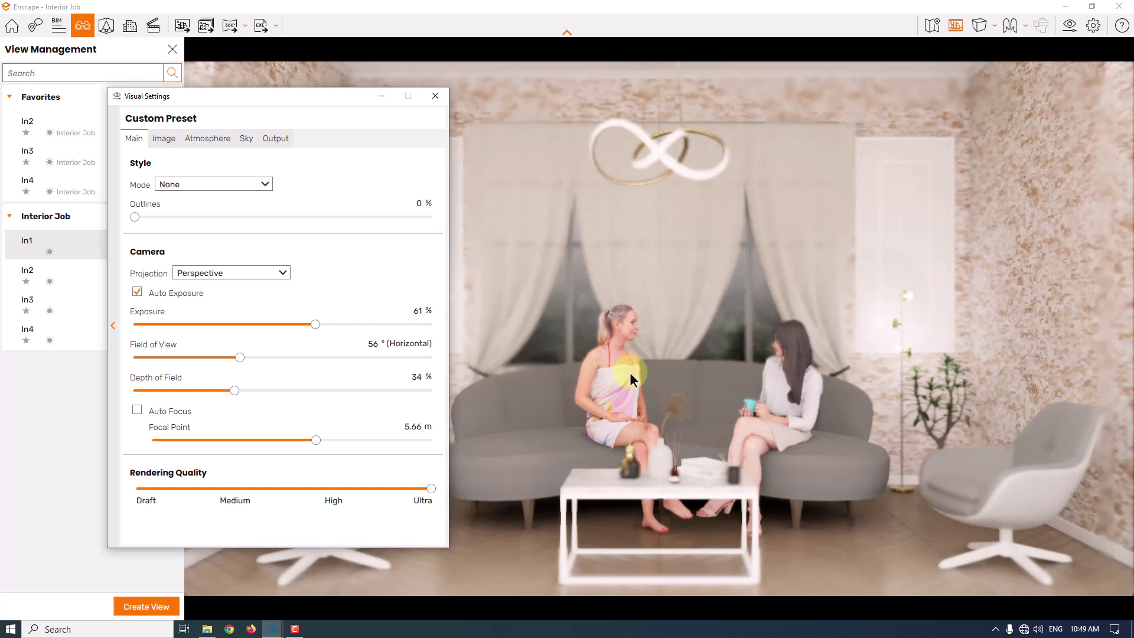
pyautogui.click(417, 376)
pyautogui.write('13')
pyautogui.press('Return')
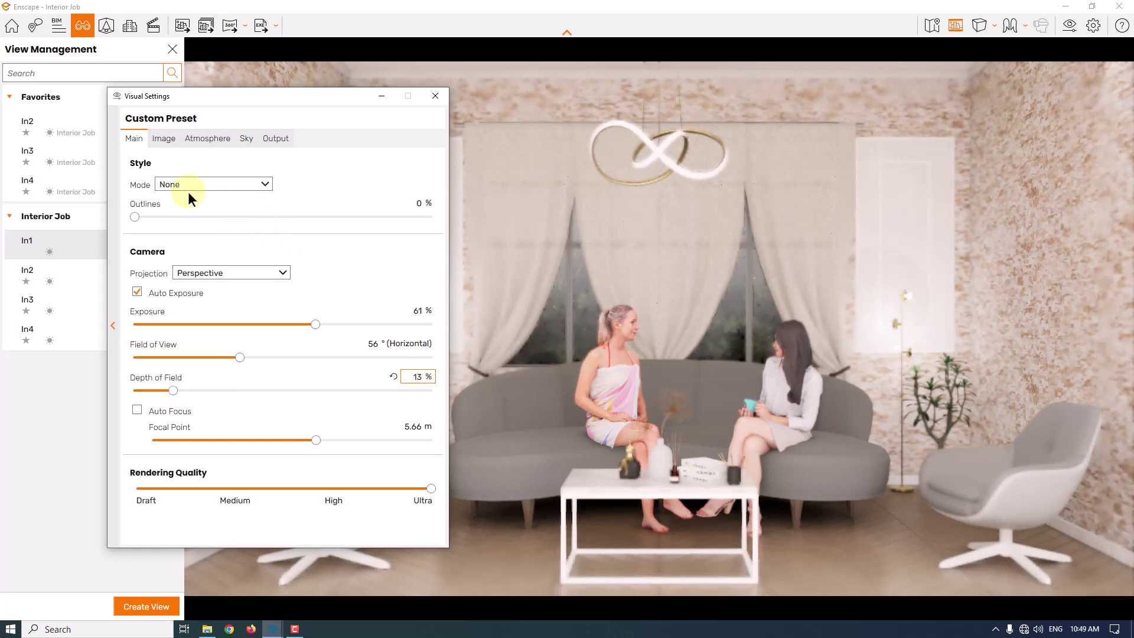
# Set the sky's cloud Density, Variety, Cirrus Amount and Contrails all to 0
pyautogui.click(174, 135)
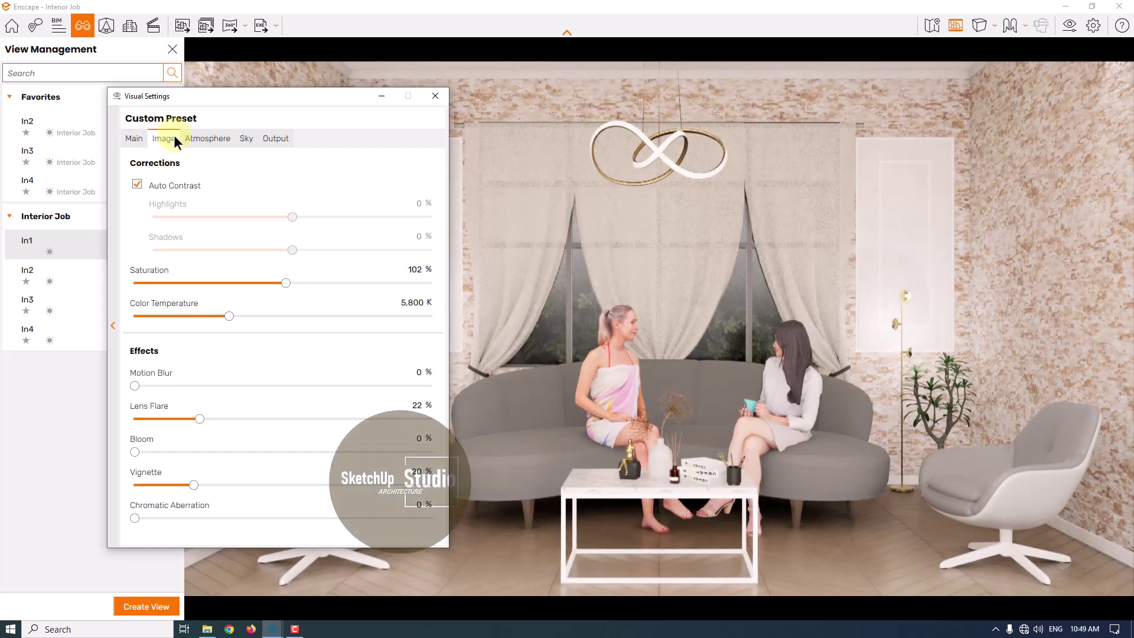
pyautogui.click(208, 140)
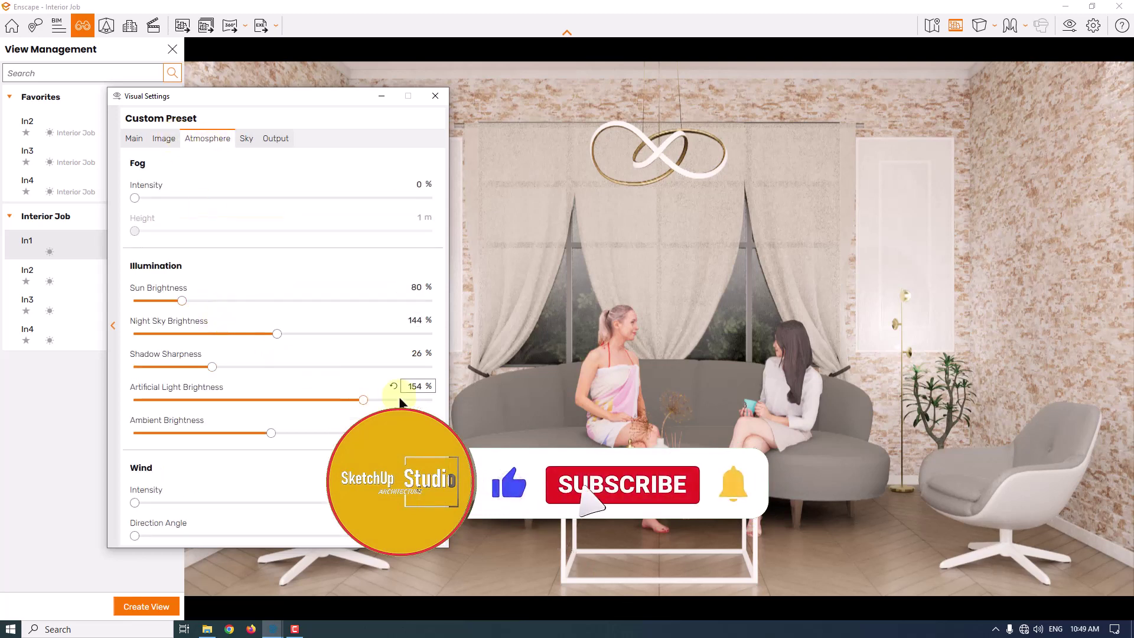
pyautogui.click(245, 141)
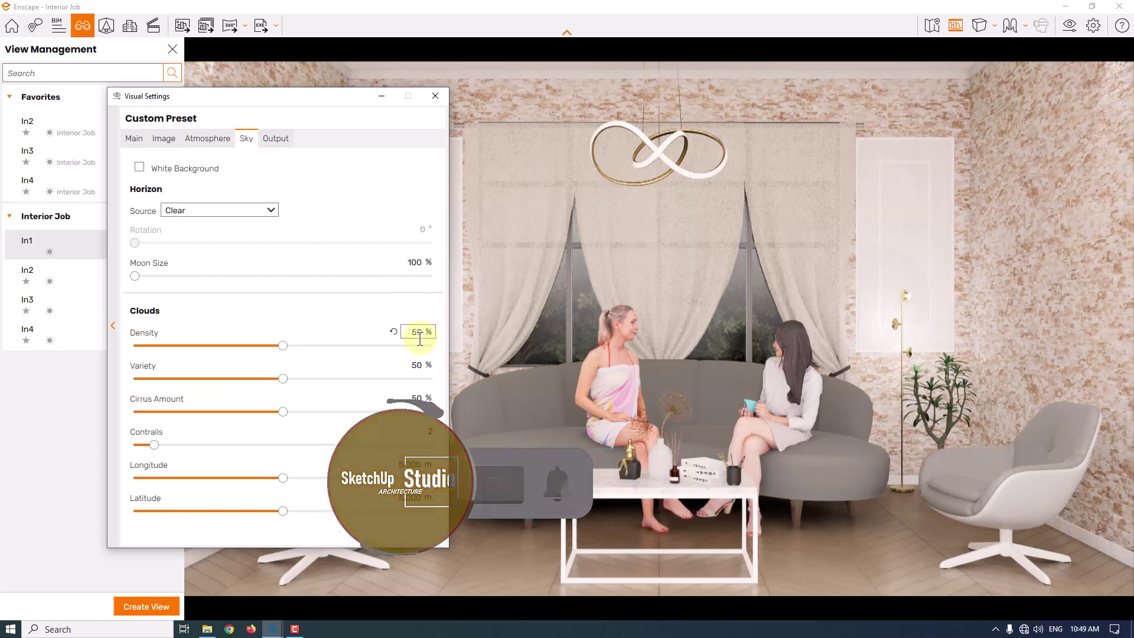
pyautogui.click(419, 364)
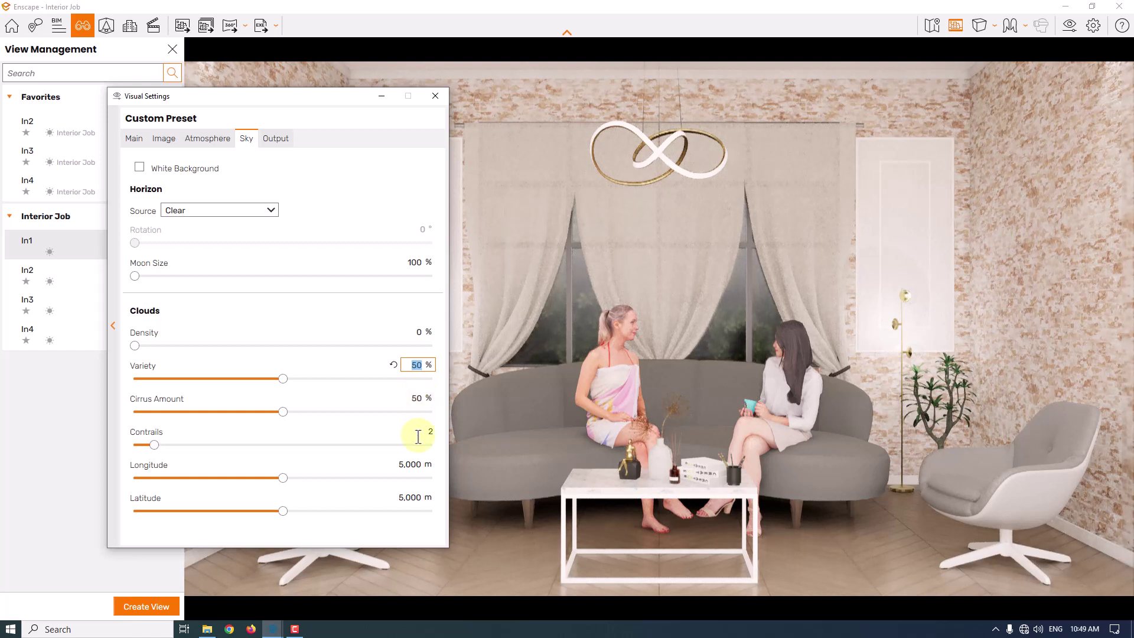
pyautogui.write('0')
pyautogui.press('Tab')
pyautogui.write('0')
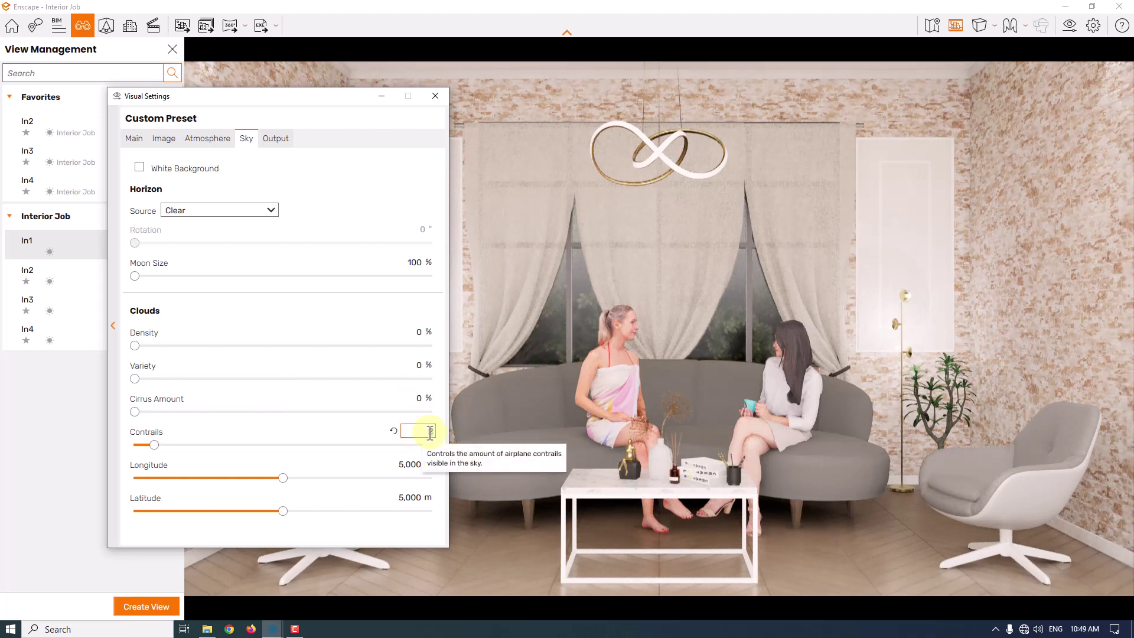
pyautogui.press('Tab')
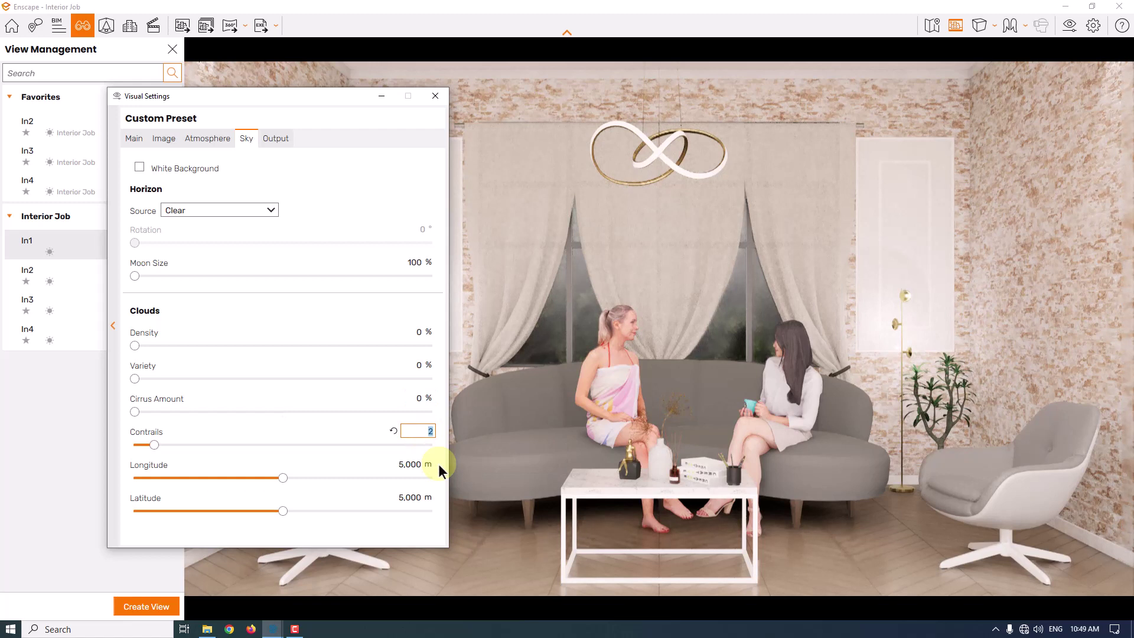
pyautogui.write('0')
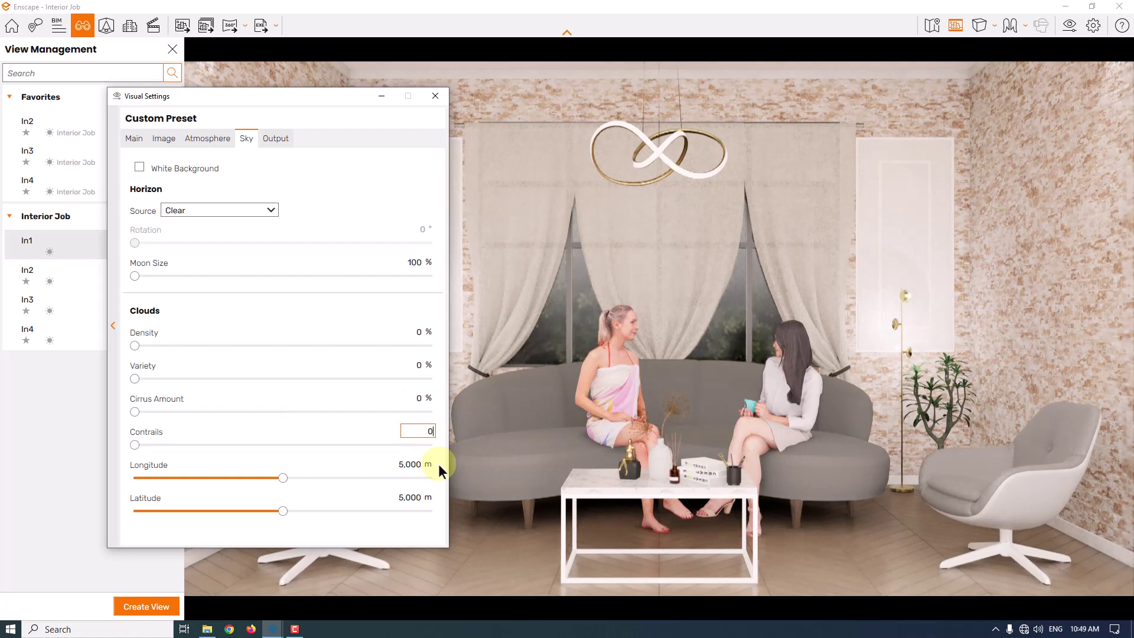
# Set the output resolution to Custom 2560 × 1600 and close Visual Settings and View Management
pyautogui.click(265, 142)
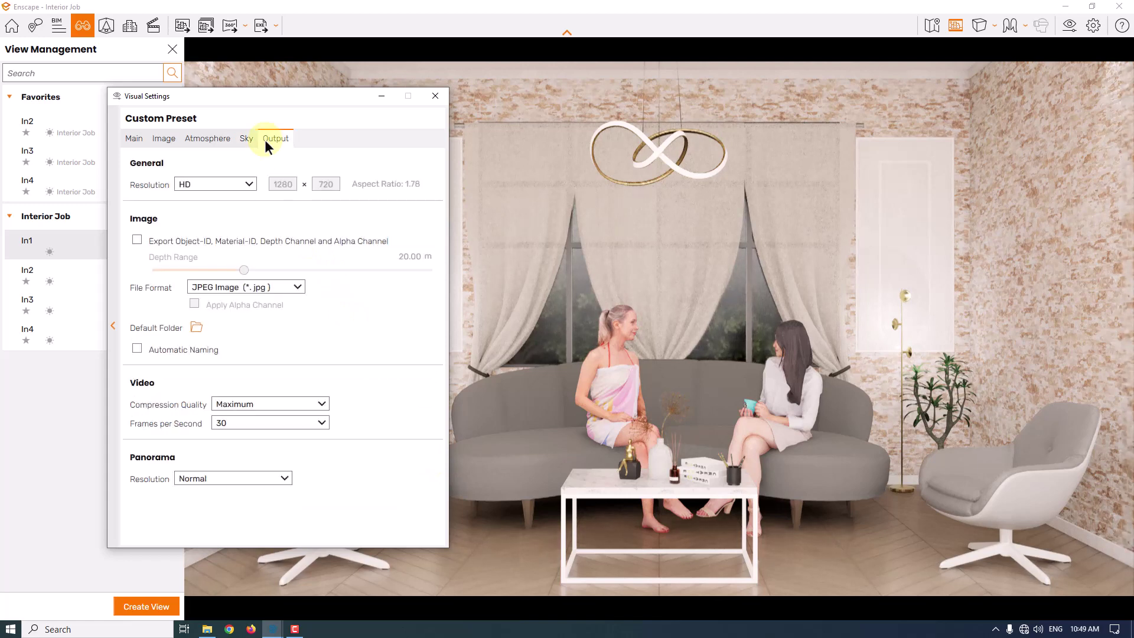
pyautogui.click(247, 186)
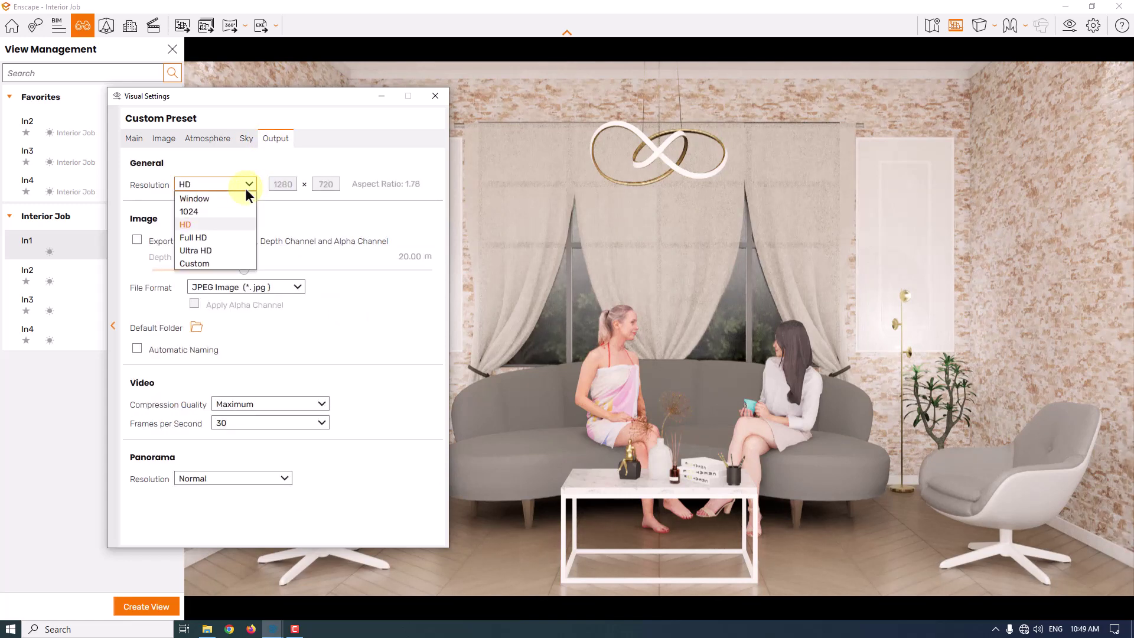
pyautogui.click(219, 262)
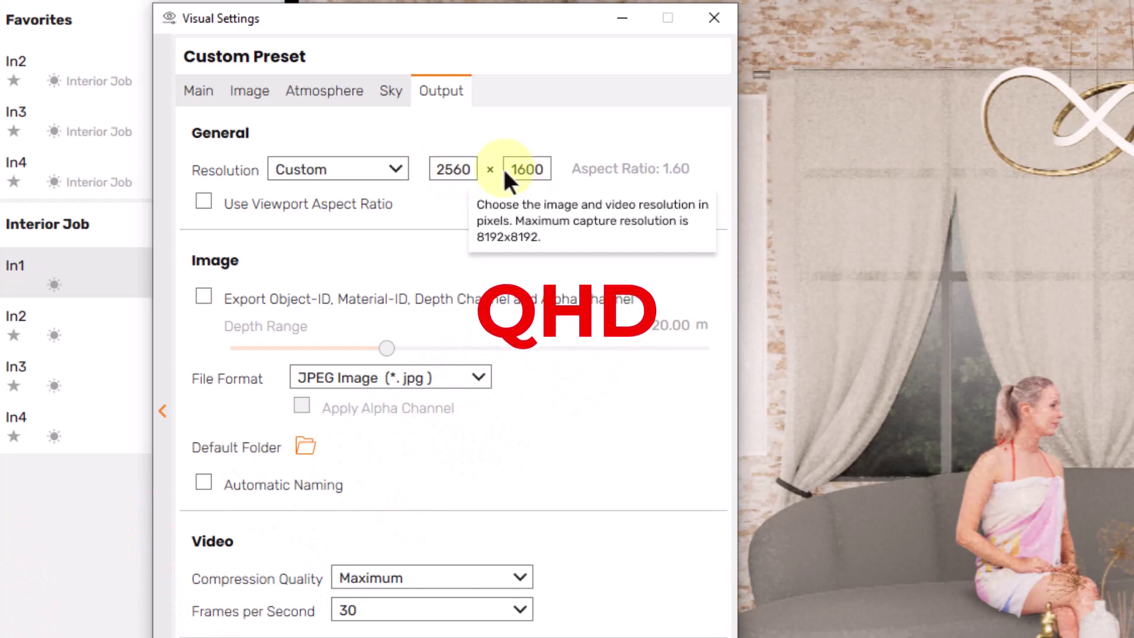
pyautogui.click(198, 92)
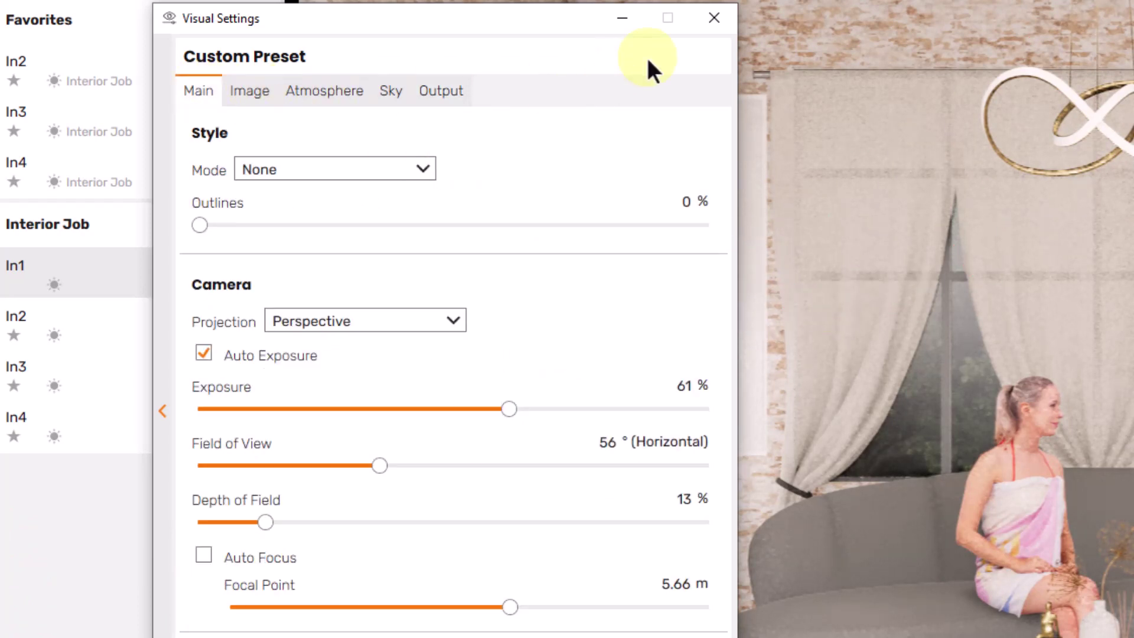
pyautogui.click(714, 18)
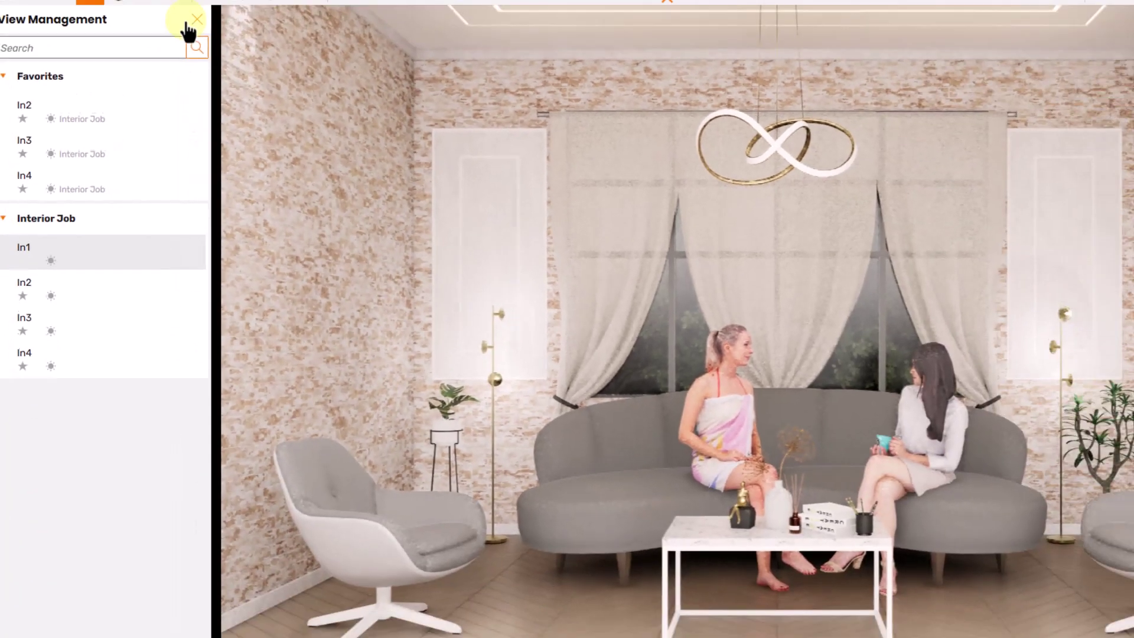
pyautogui.click(188, 25)
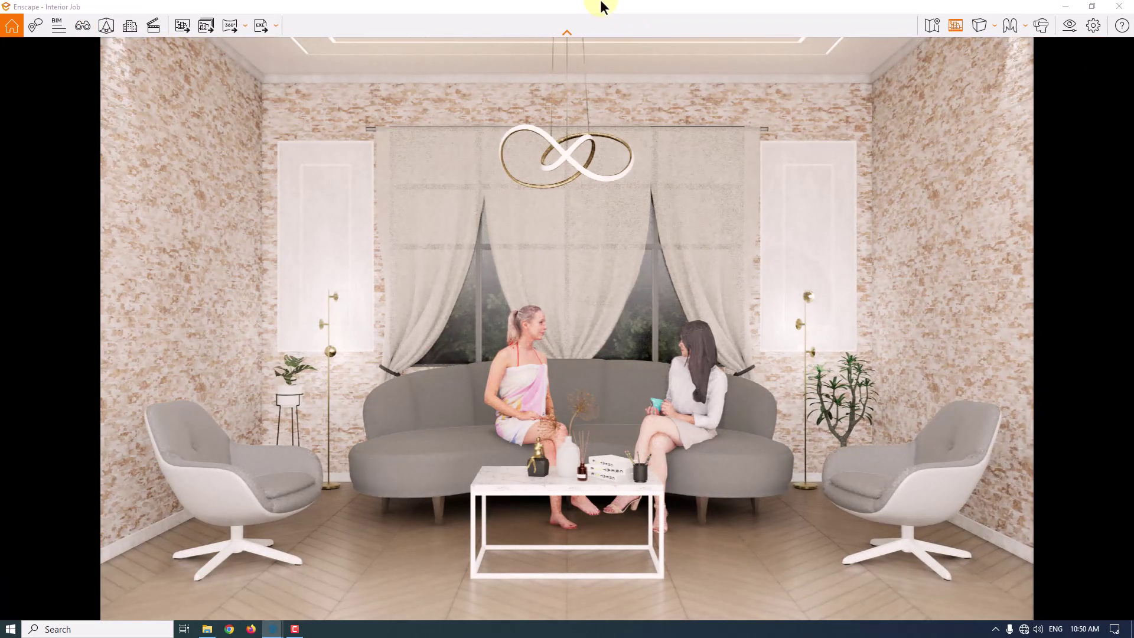
# Place the Enscape render beside SketchUp and set the Brick 09, Worn material's displacement Amount to 1.00
pyautogui.moveTo(601, 7); pyautogui.dragTo(1132, 36)
pyautogui.click(104, 192)
pyautogui.click(151, 49)
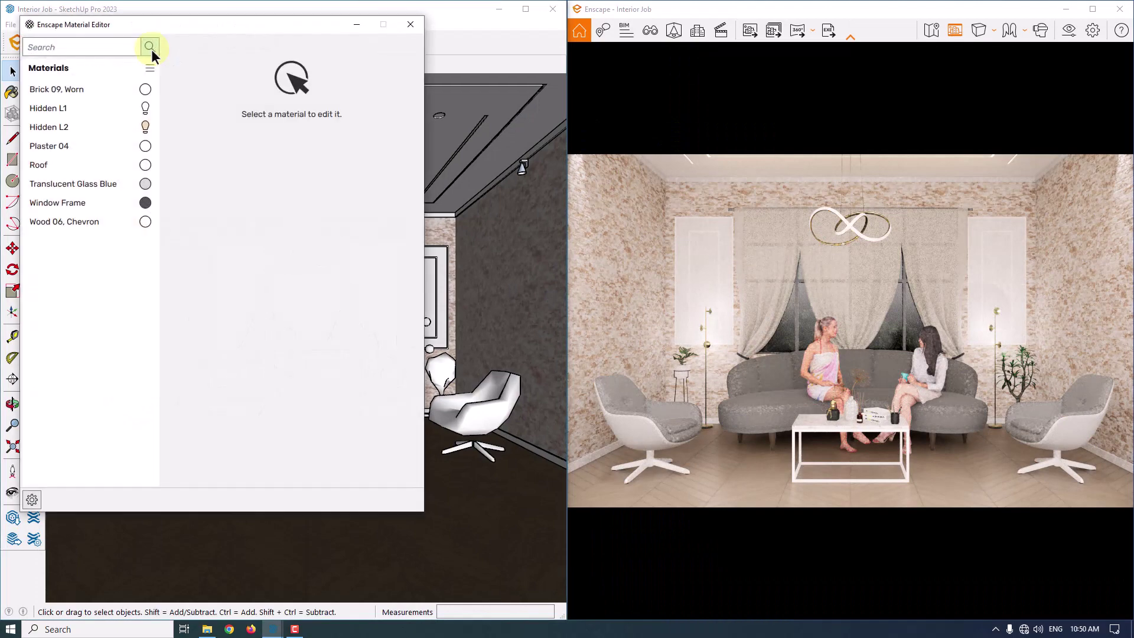
pyautogui.click(115, 89)
pyautogui.click(403, 276)
pyautogui.write('1')
pyautogui.press('Return')
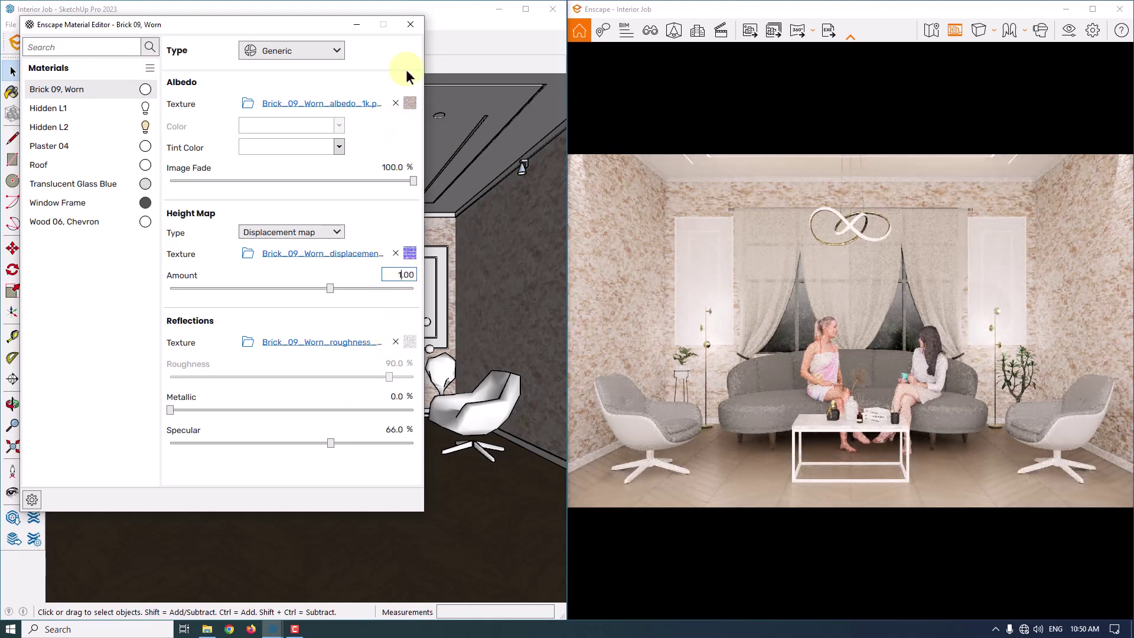
# Set the Roughness of the Wood 06, Chevron floor material to 0% and close the Material Editor
pyautogui.click(80, 220)
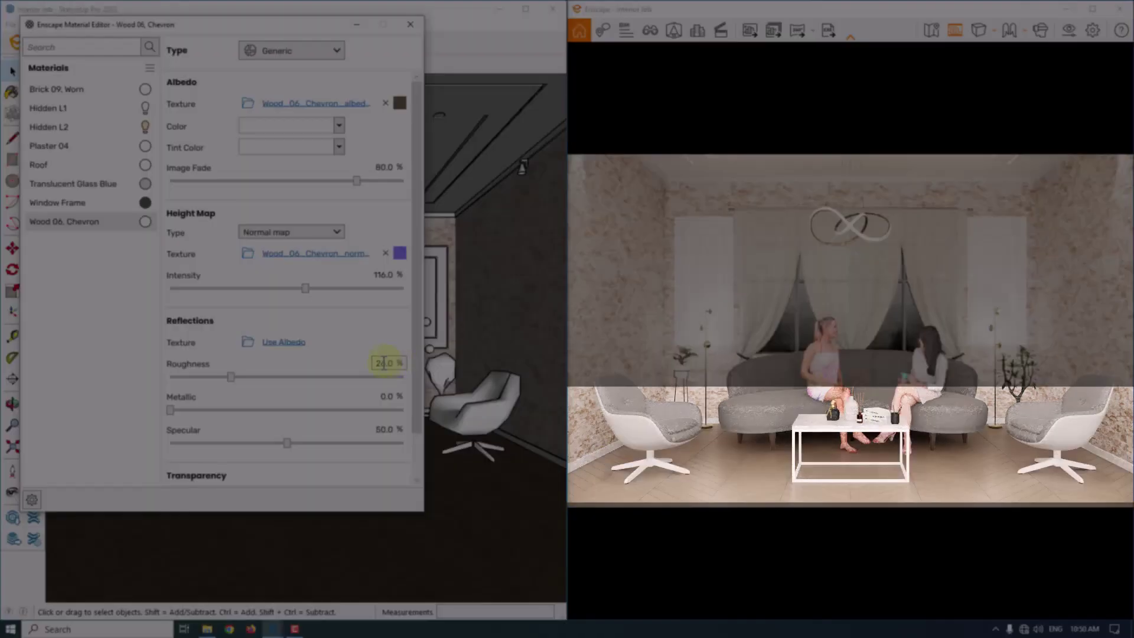
pyautogui.doubleClick(384, 362)
pyautogui.write('0')
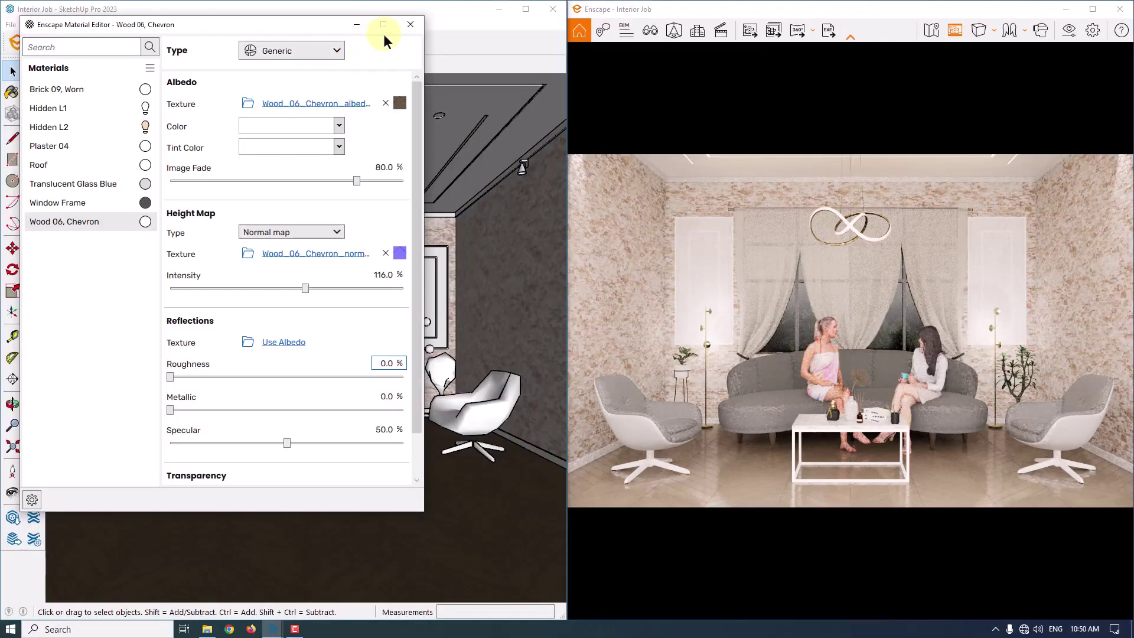
pyautogui.click(407, 26)
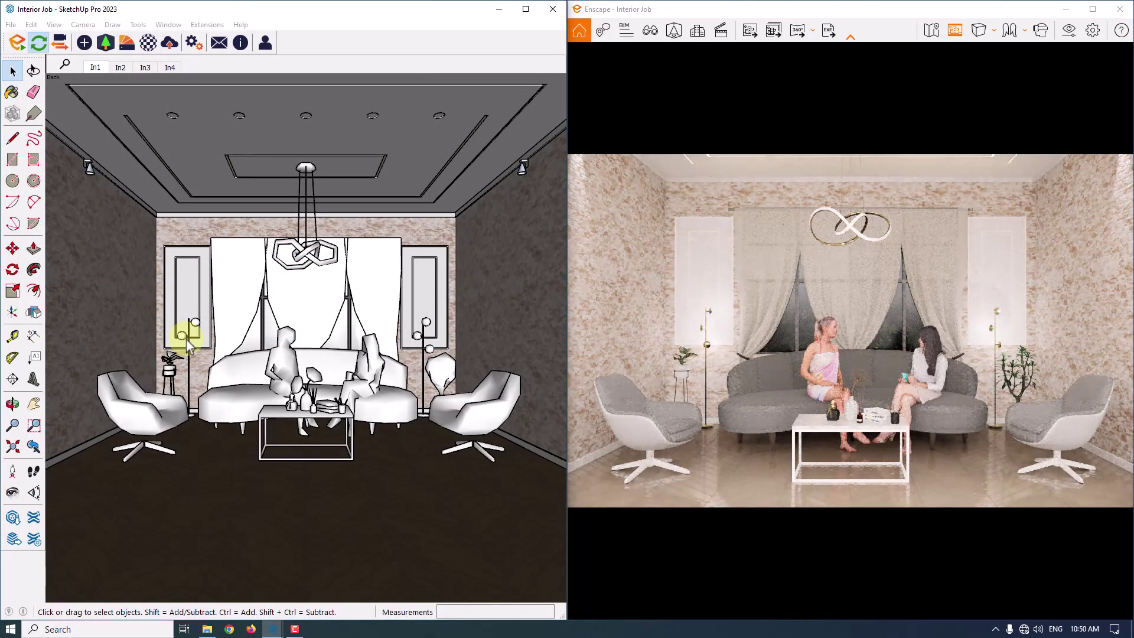
# Select the sphere light inside the left floor lamp's globe in the SketchUp model and set its Luminous Intensity to 6 cd
pyautogui.scroll(5, 187, 344)
pyautogui.scroll(3, 190, 337)
pyautogui.moveTo(190, 336); pyautogui.dragTo(233, 392, button='middle')
pyautogui.scroll(5, 157, 309)
pyautogui.click(141, 305)
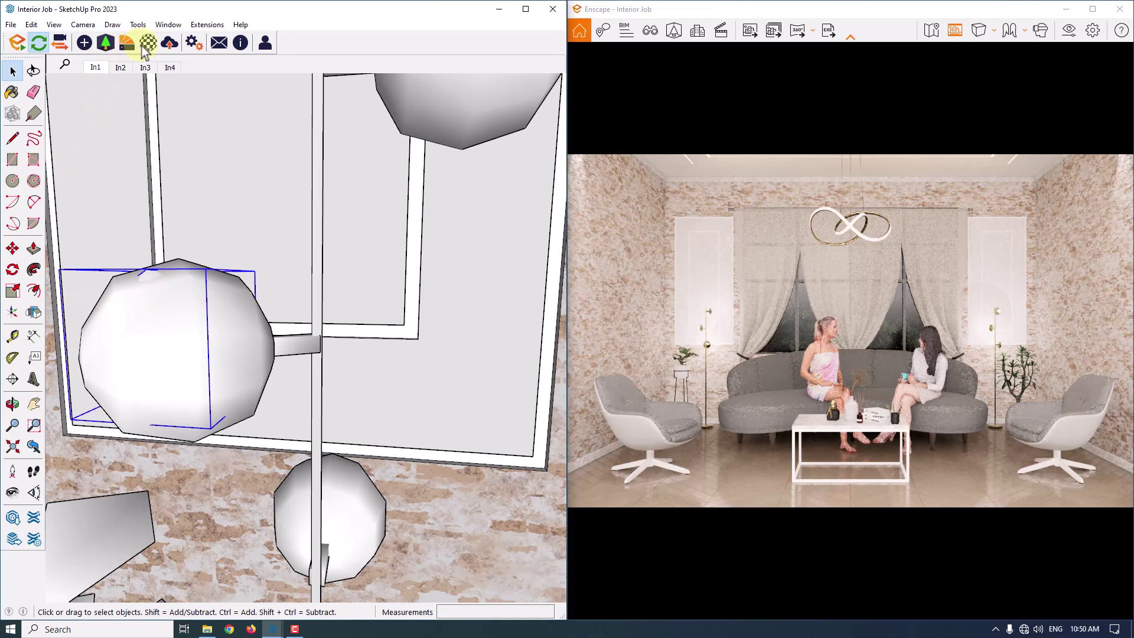
pyautogui.click(84, 43)
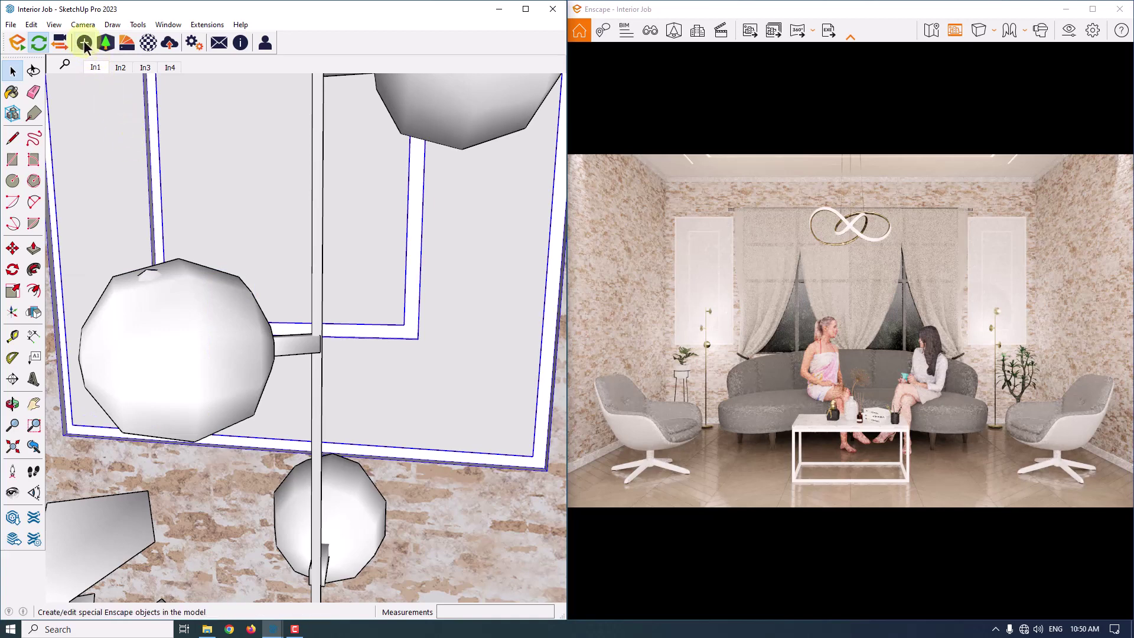
pyautogui.click(148, 267)
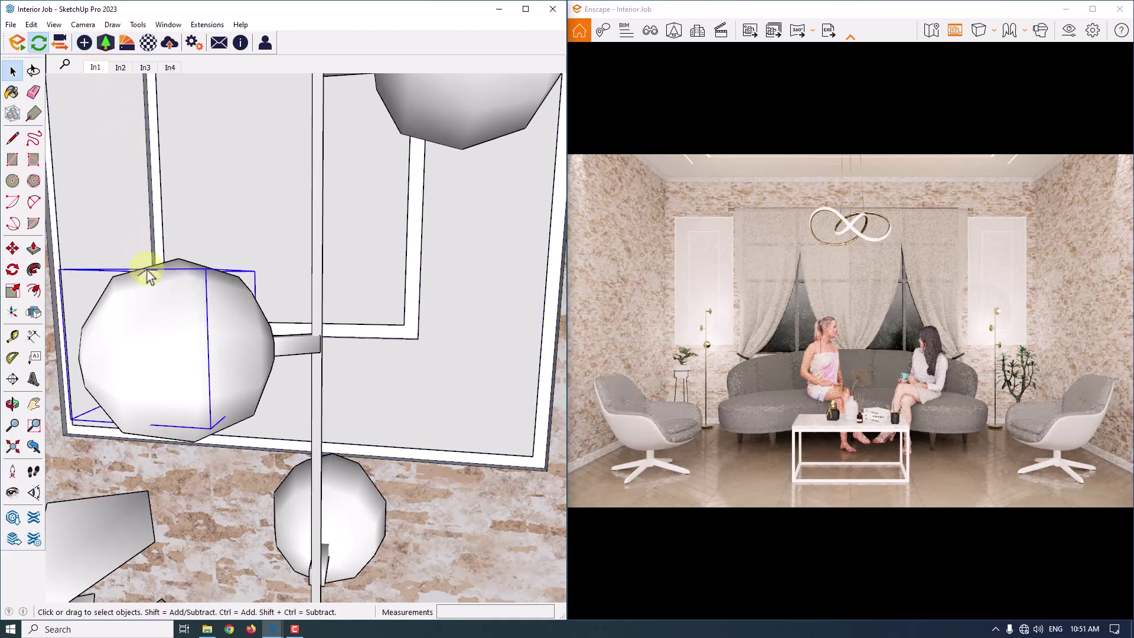
pyautogui.click(82, 42)
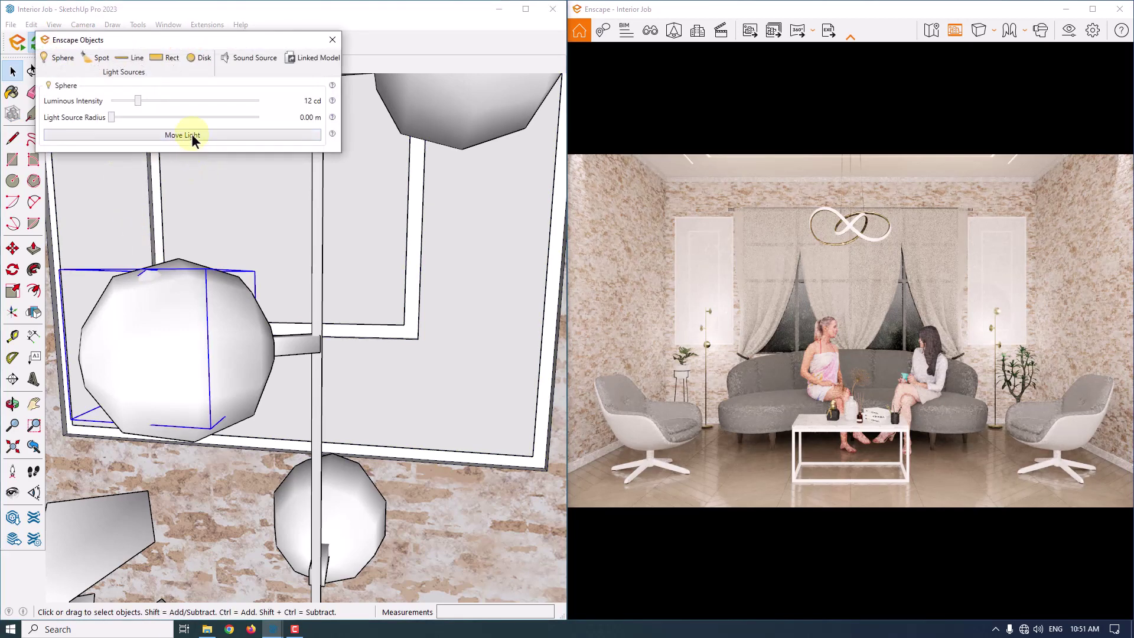
pyautogui.click(268, 102)
pyautogui.click(277, 121)
pyautogui.write('6')
pyautogui.press('Return')
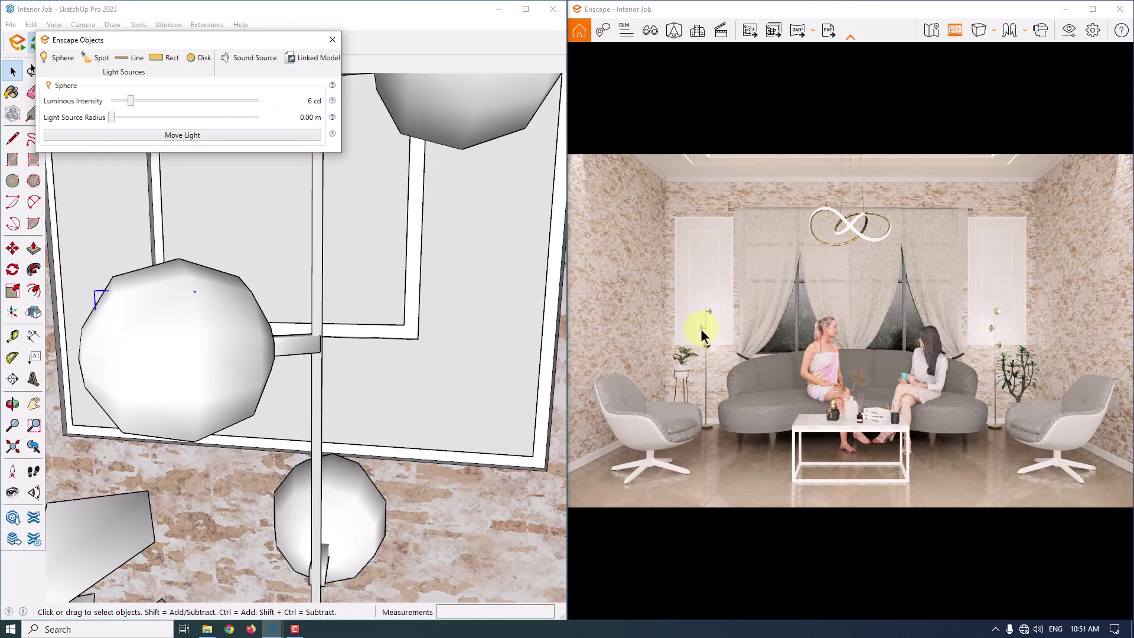
# Set the lamp sphere light's Light Source Radius to 0.06 m and close the Enscape Objects dialog
pyautogui.scroll(-5, 780, 345)
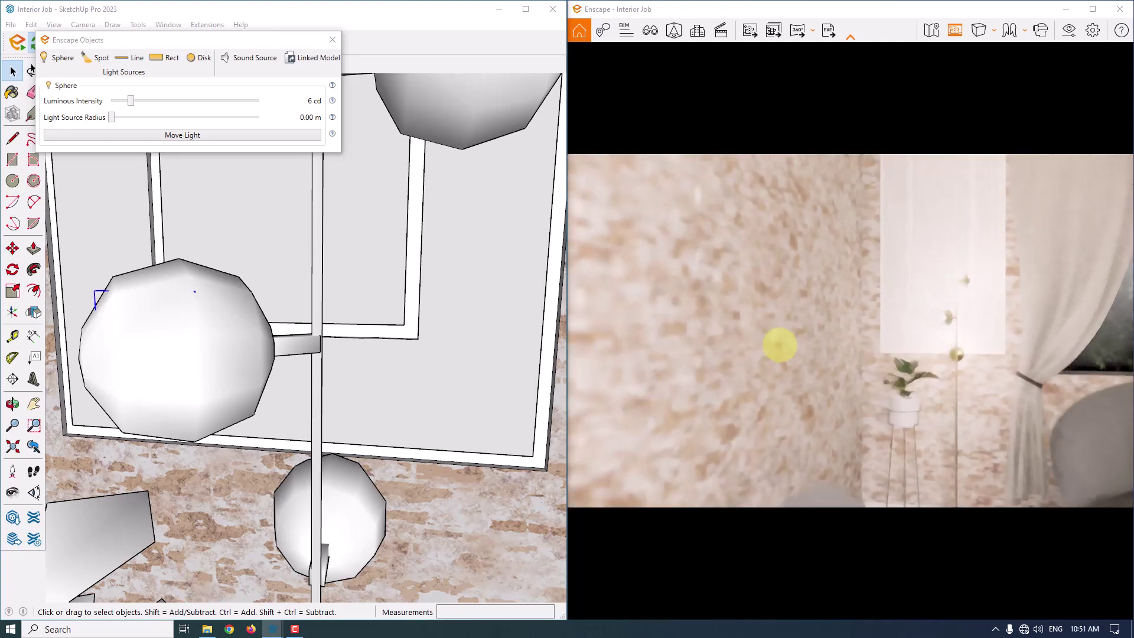
pyautogui.press('w')
pyautogui.press('d')
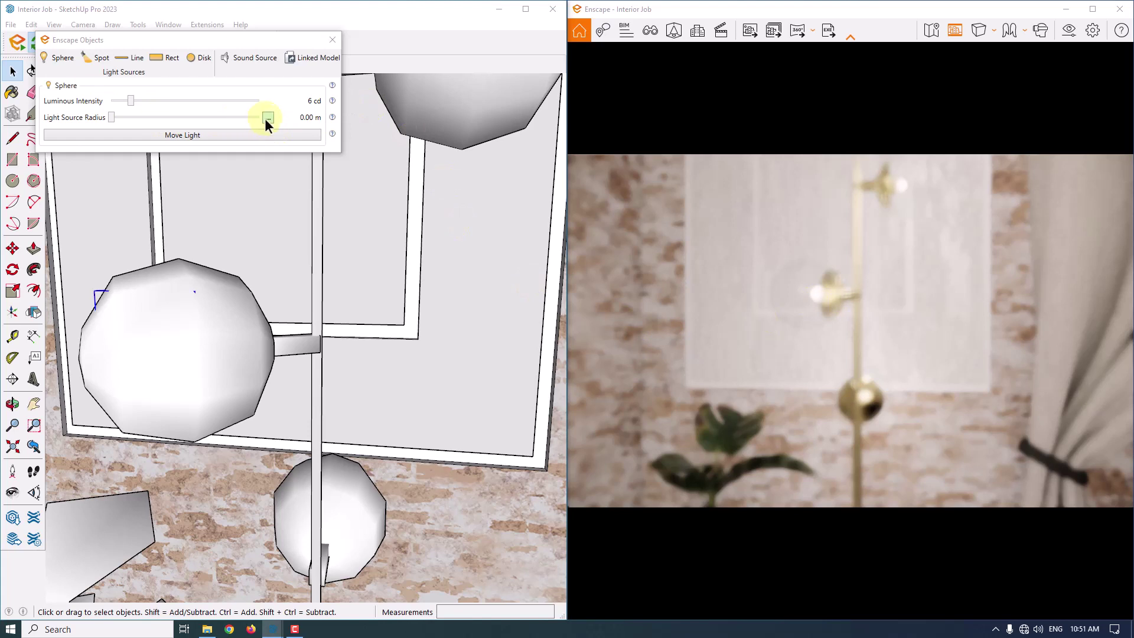
pyautogui.click(268, 118)
pyautogui.click(286, 139)
pyautogui.write('0.06')
pyautogui.press('Return')
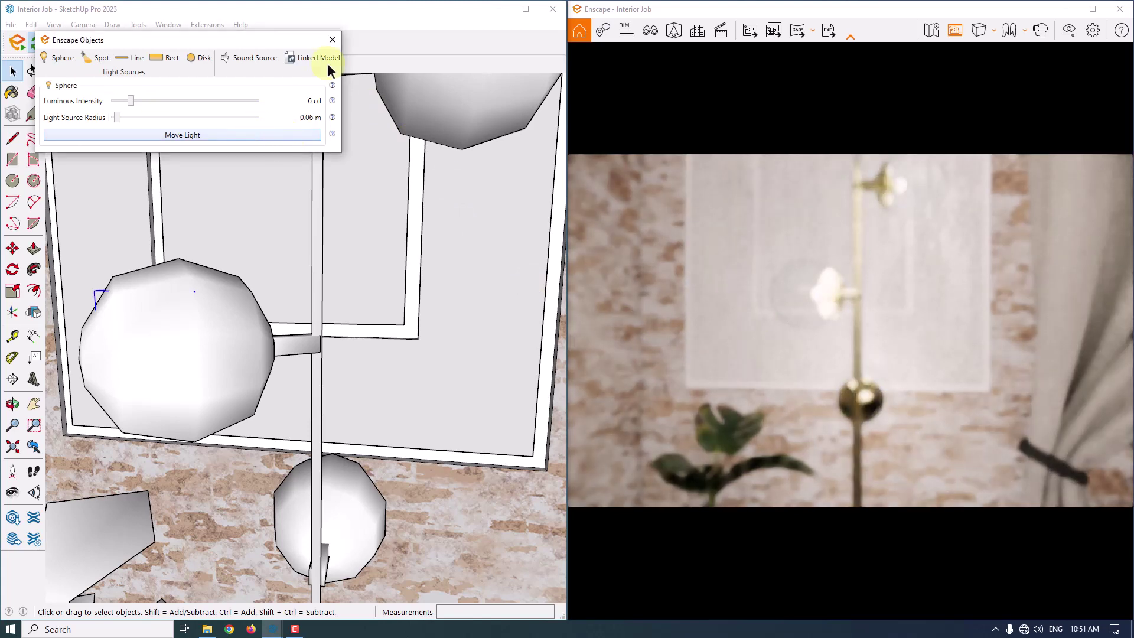
pyautogui.click(332, 40)
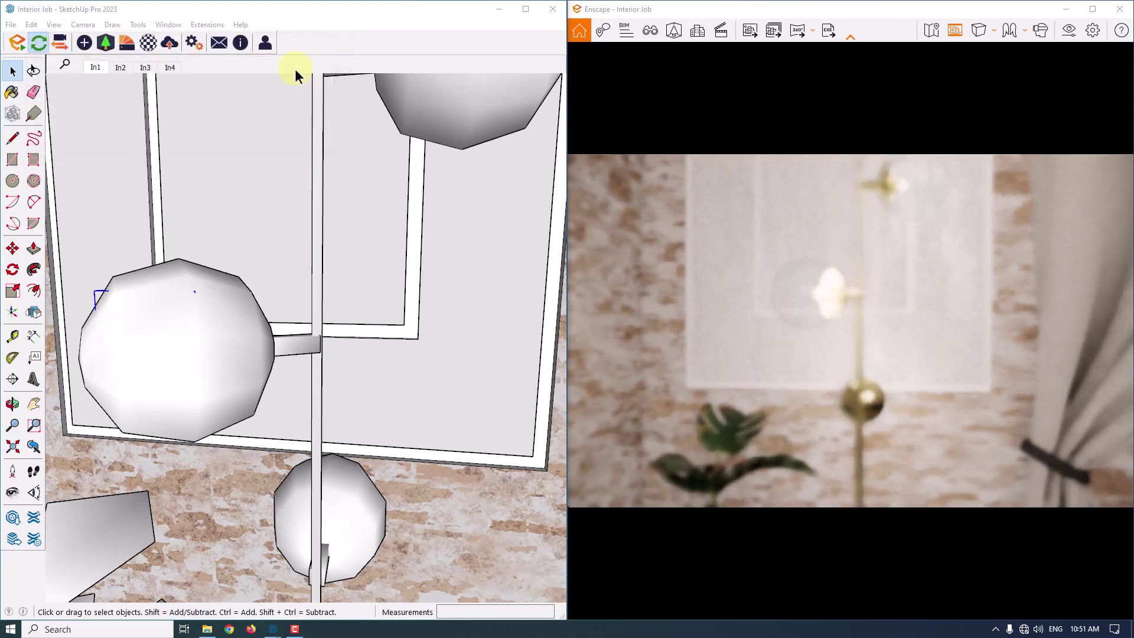
# Return to scene In1 with the Enscape render maximized and set the image Color Temperature to 4,000 K
pyautogui.click(94, 68)
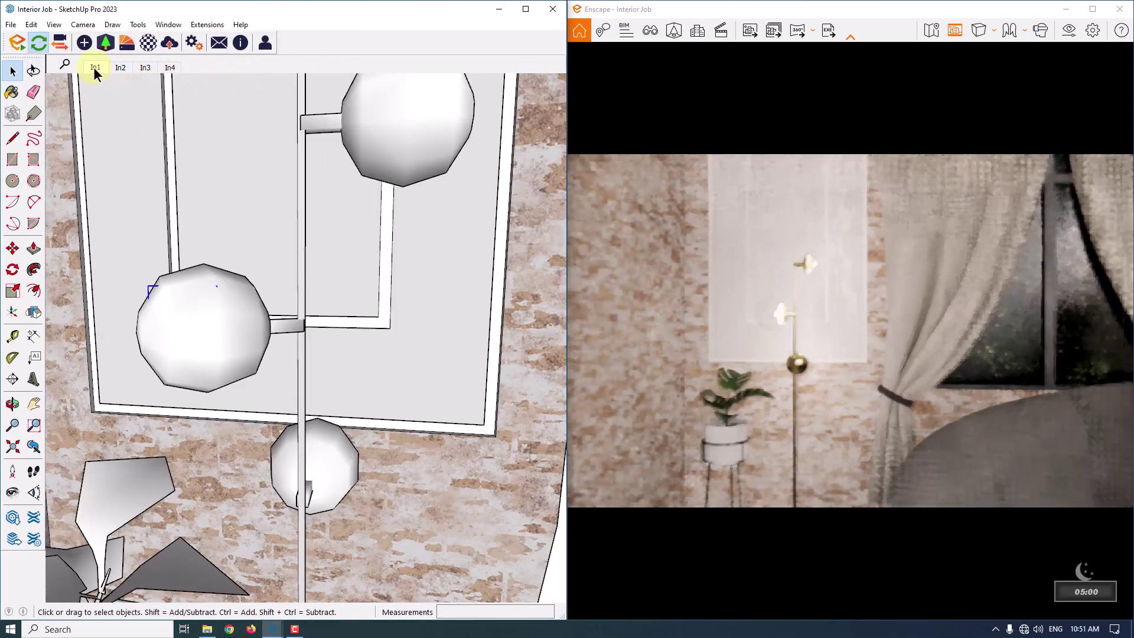
pyautogui.click(1093, 9)
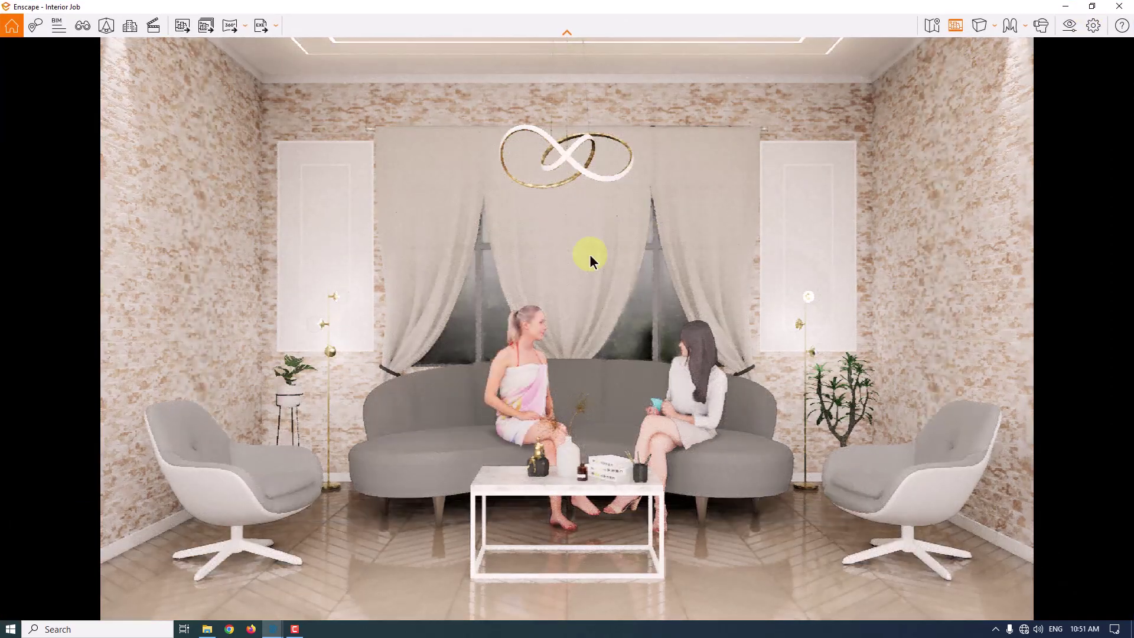
pyautogui.click(1069, 31)
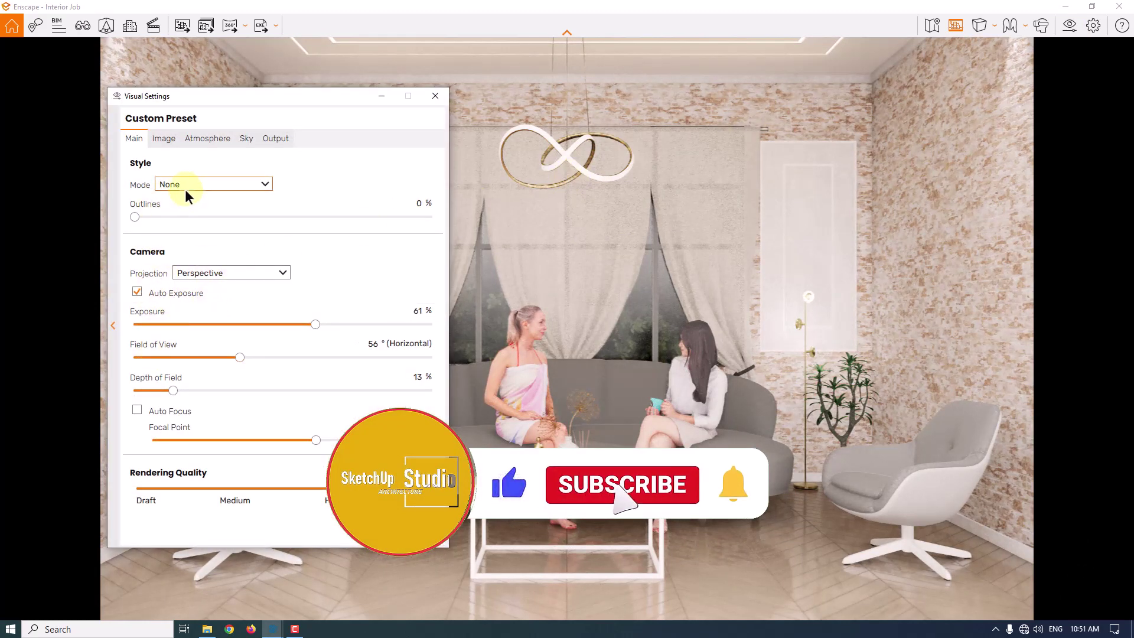
pyautogui.click(168, 142)
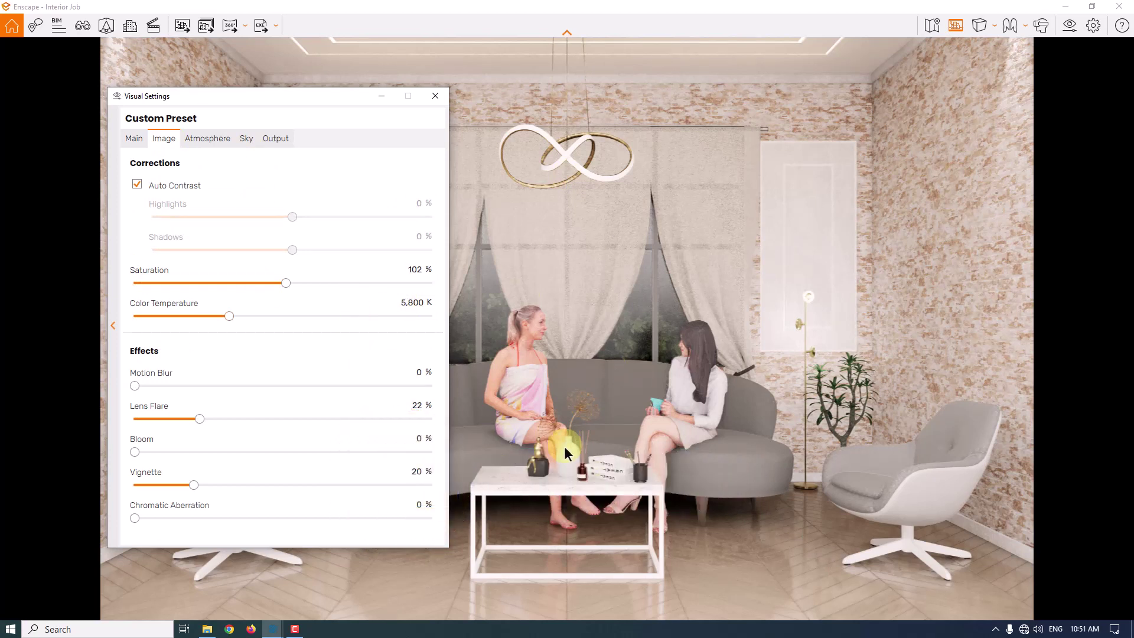
pyautogui.moveTo(228, 317); pyautogui.dragTo(180, 315)
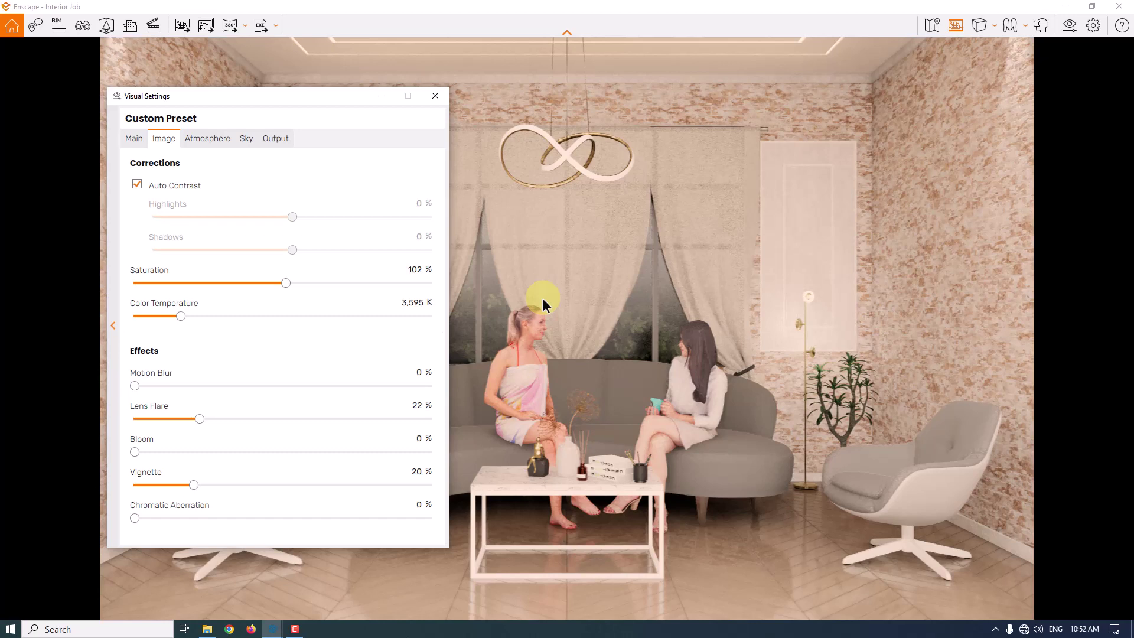
pyautogui.doubleClick(415, 303)
pyautogui.write('4,000')
pyautogui.press('Return')
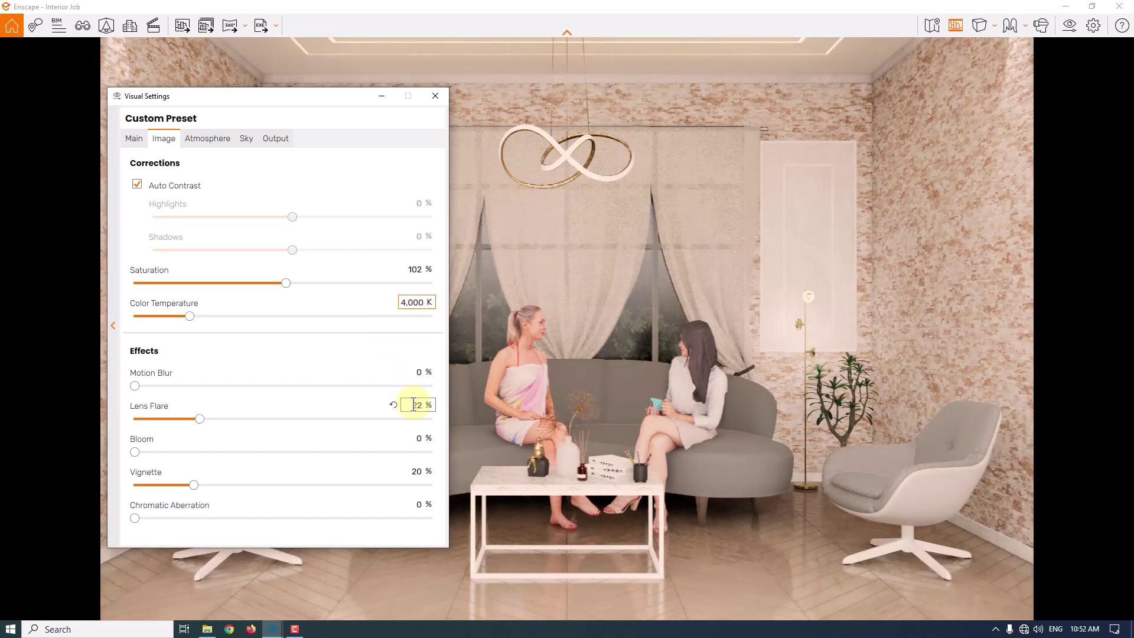
pyautogui.click(211, 140)
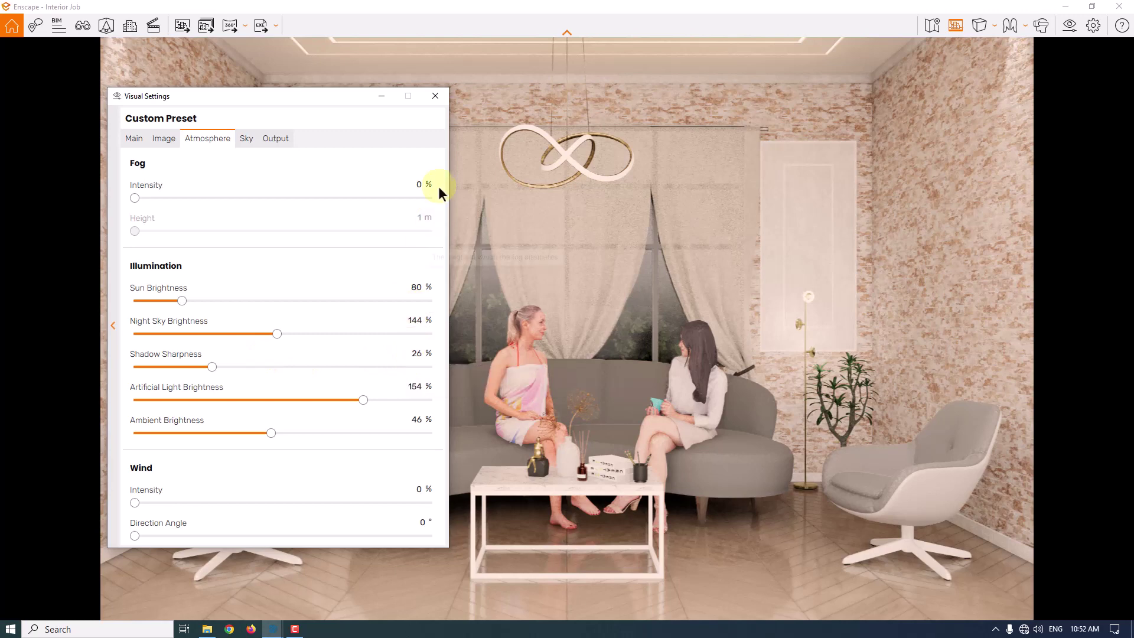
pyautogui.click(435, 96)
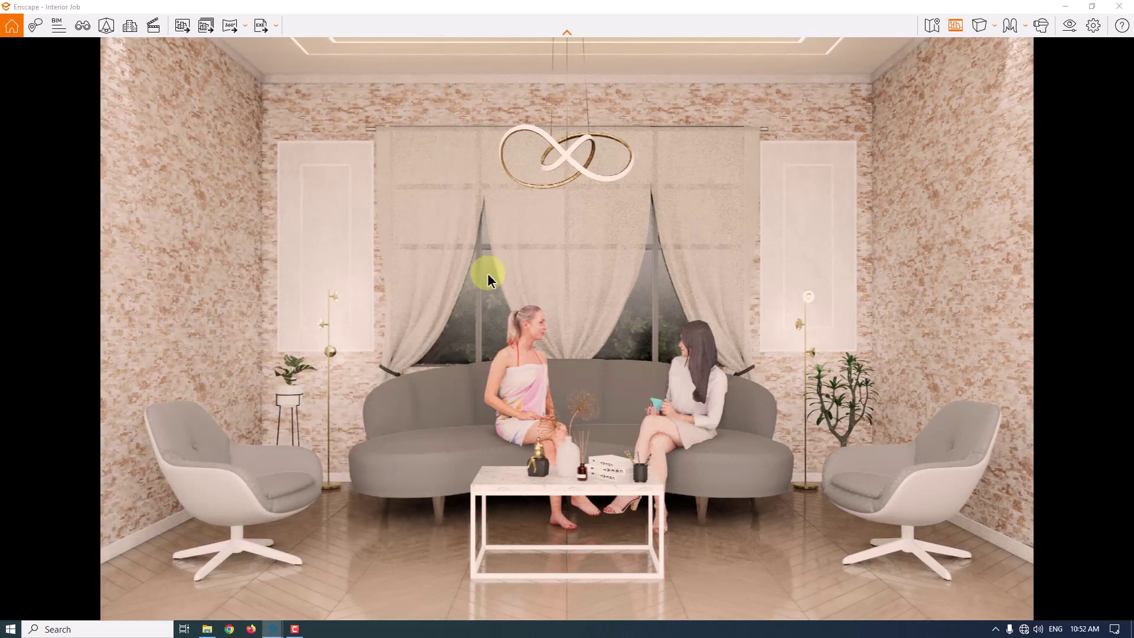
# Export the current Enscape view as a JPEG image named "Interior Render" to the Desktop
pyautogui.press('F11')
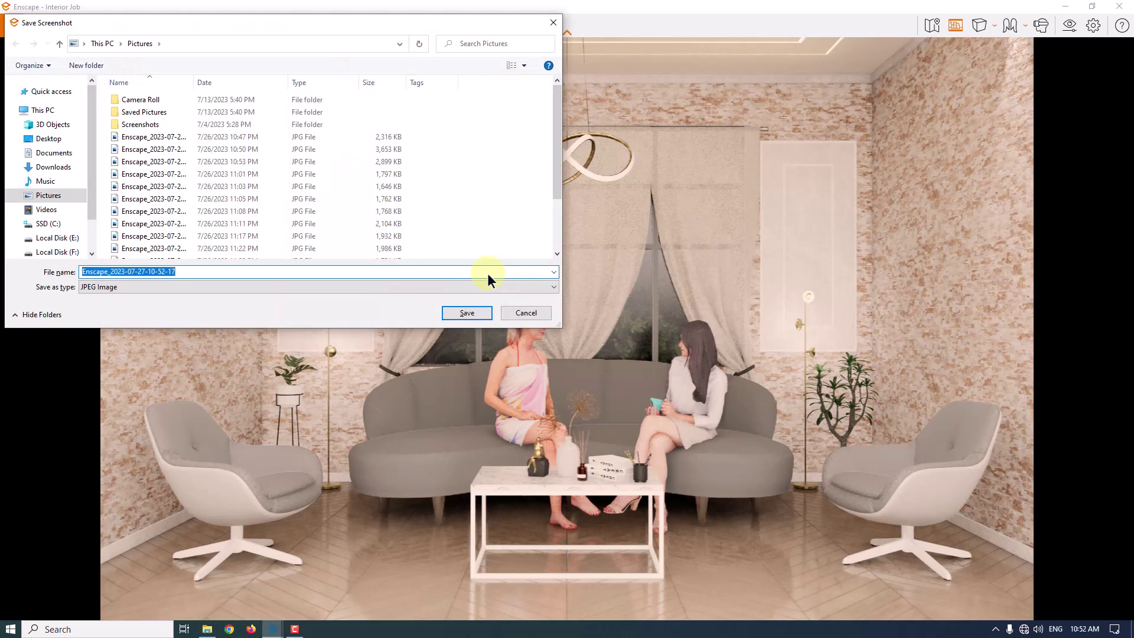
pyautogui.click(47, 138)
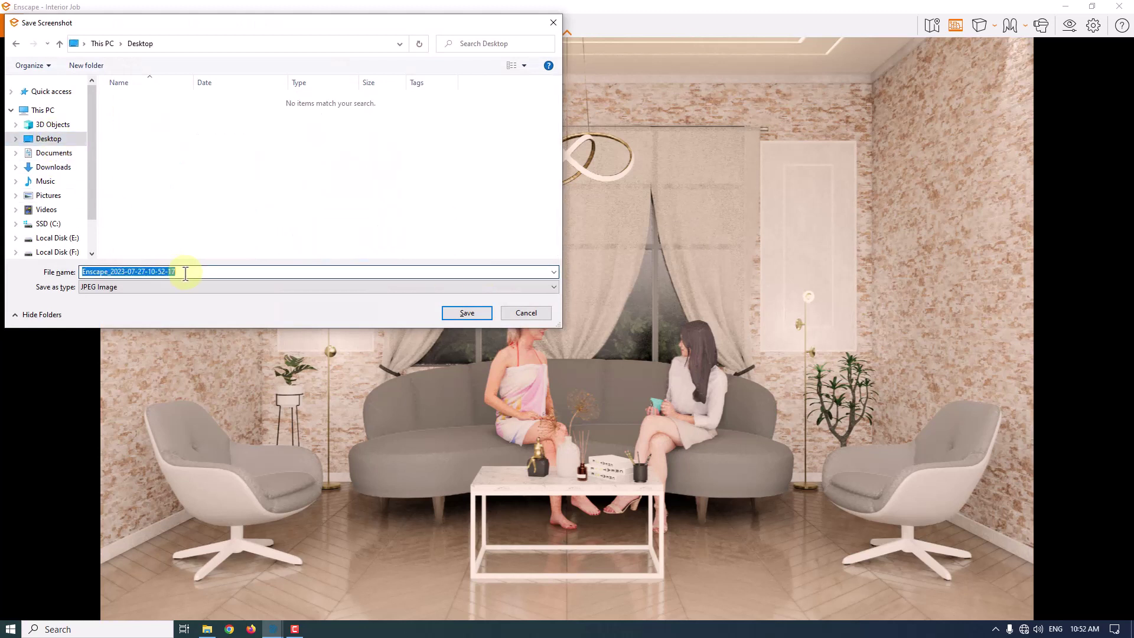
pyautogui.write('Inter')
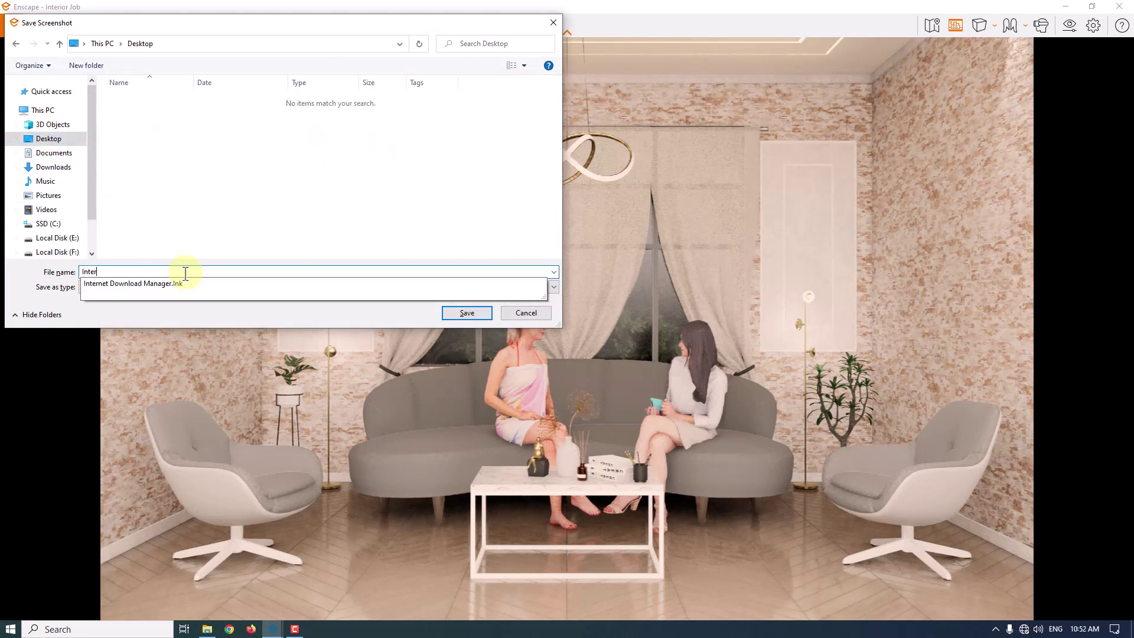
pyautogui.write('ior Re')
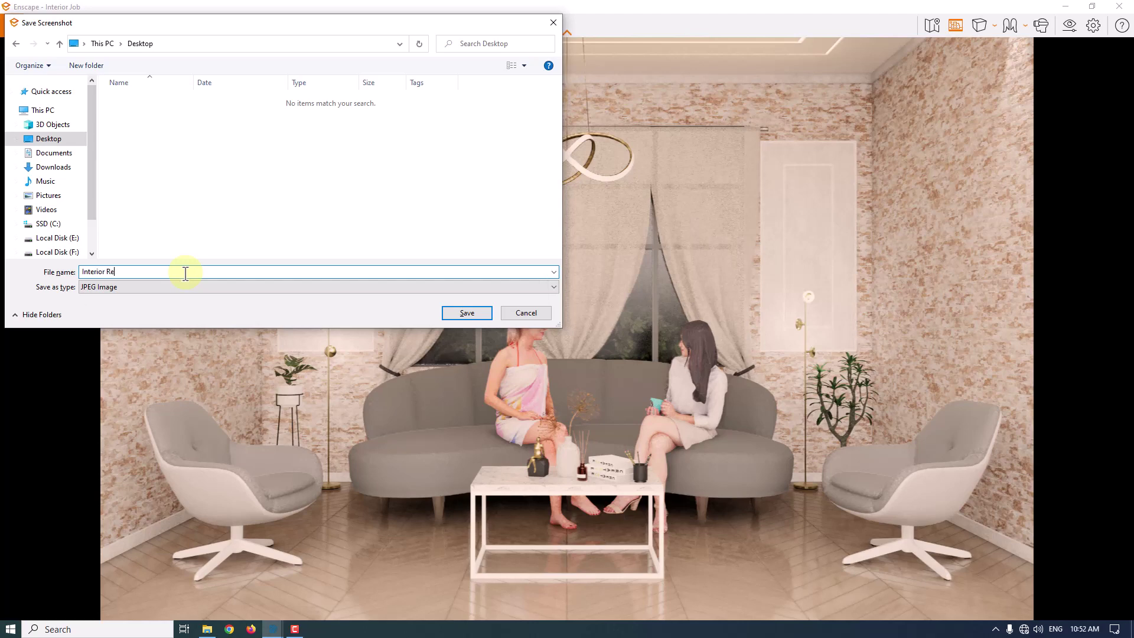
pyautogui.write('nder')
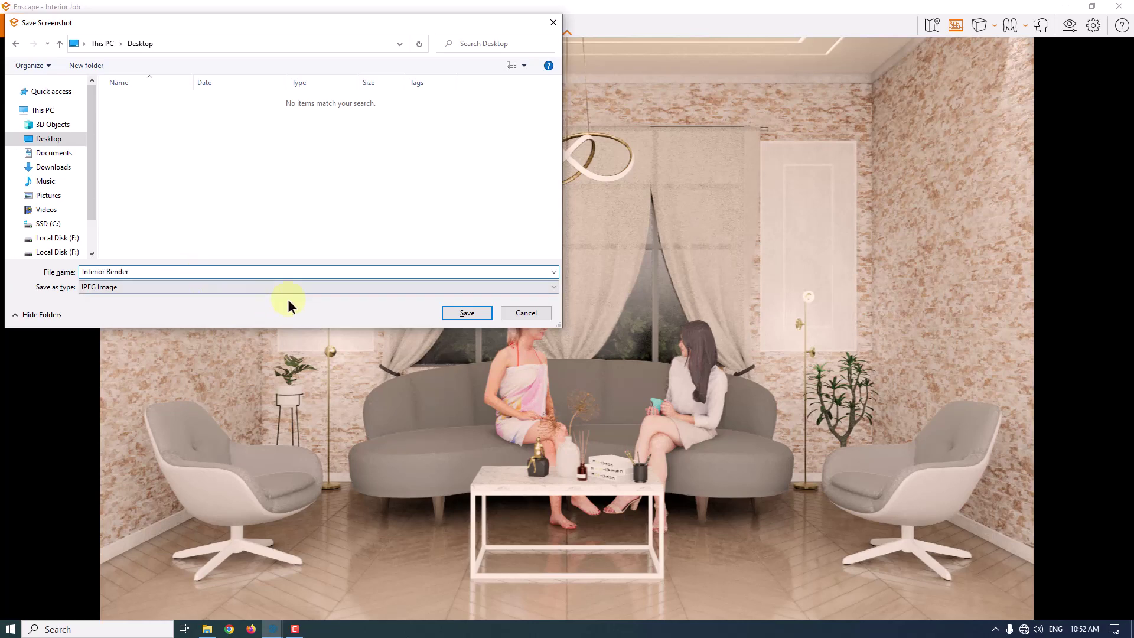
pyautogui.click(465, 313)
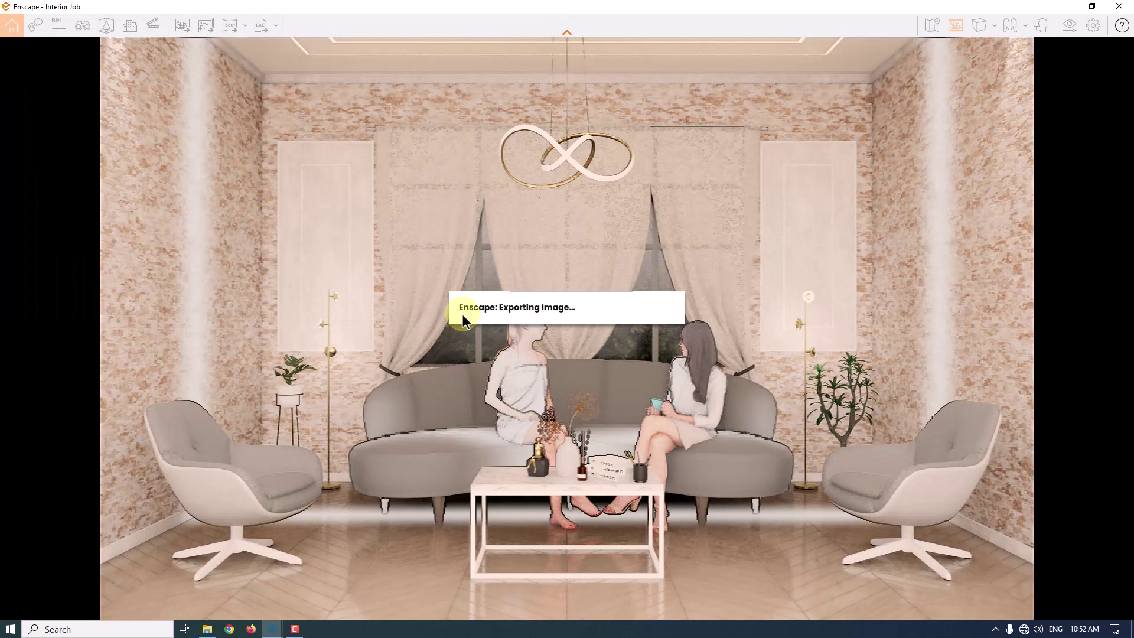